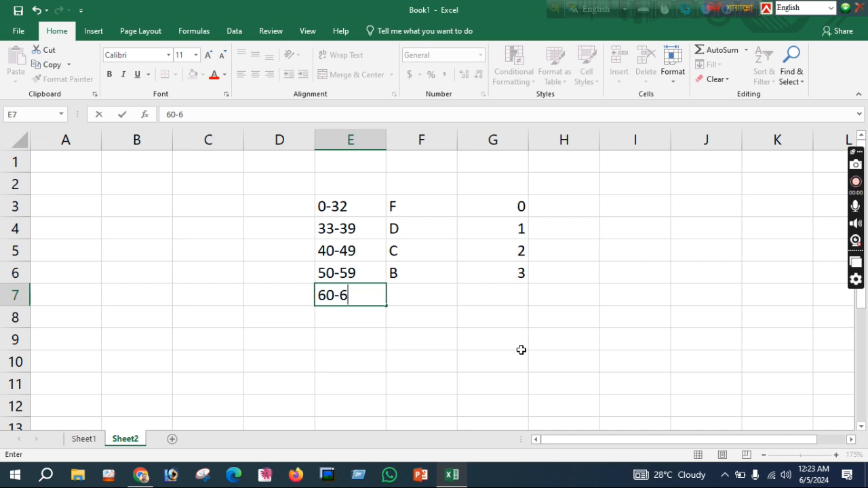
# Step: Complete row 7 of the grading table with range 60-69, grade A- and grade point 3.5
pyautogui.press('Tab')
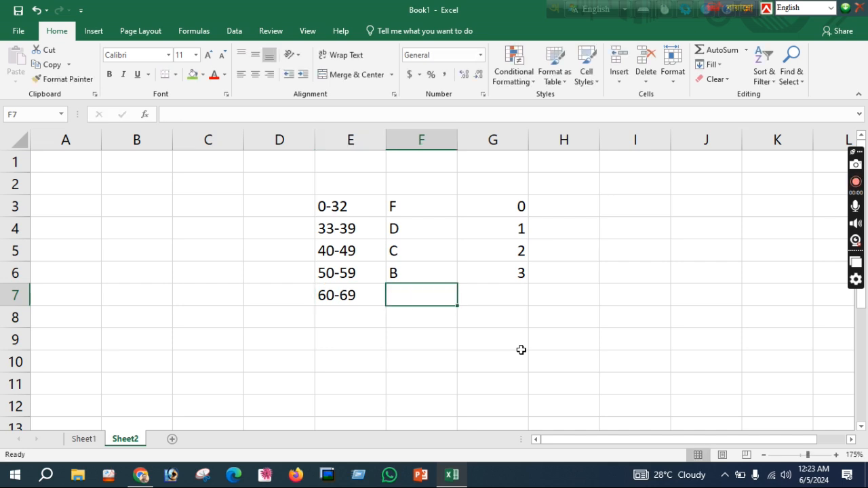
pyautogui.write('A-')
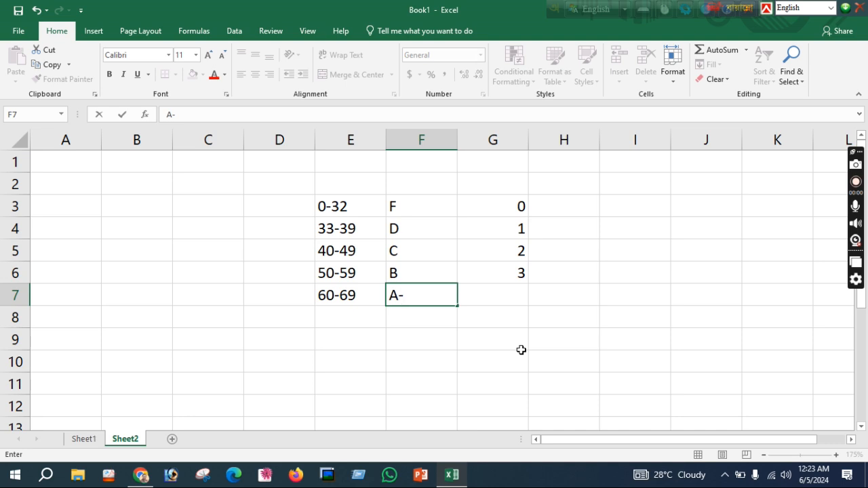
pyautogui.press('Tab')
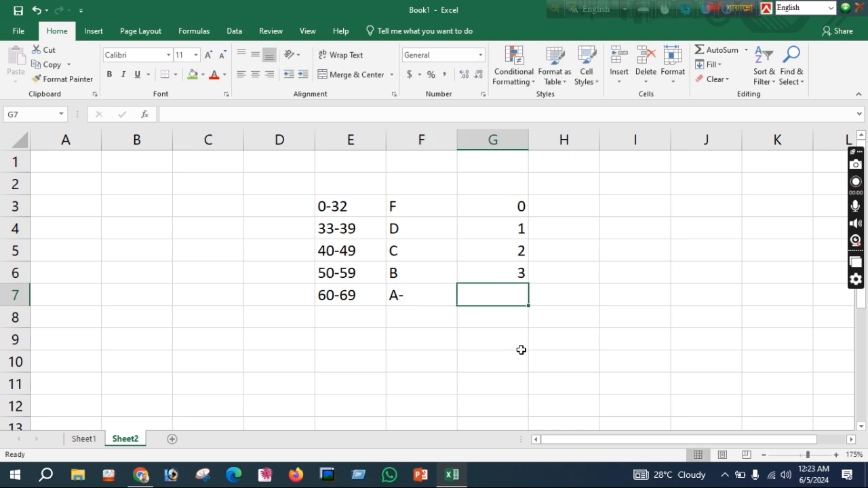
pyautogui.write('3.5')
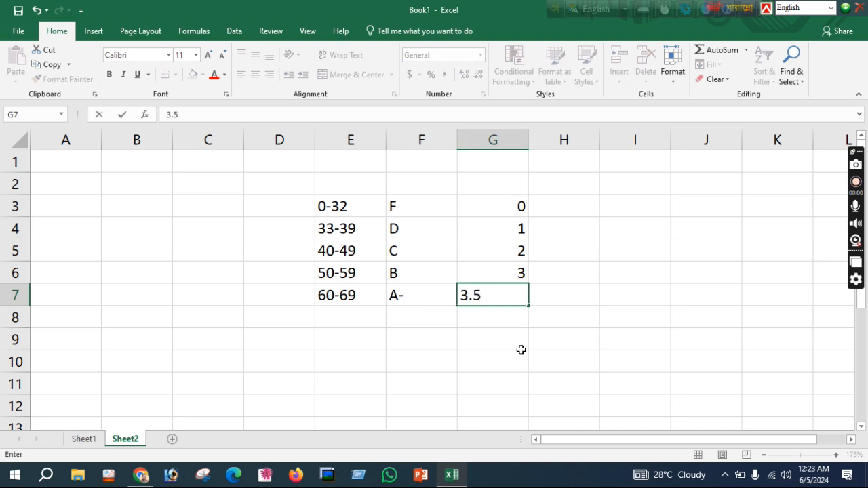
# Step: Fill row 8 of the grading table with range 70-79, grade A and grade point 4
pyautogui.click(356, 318)
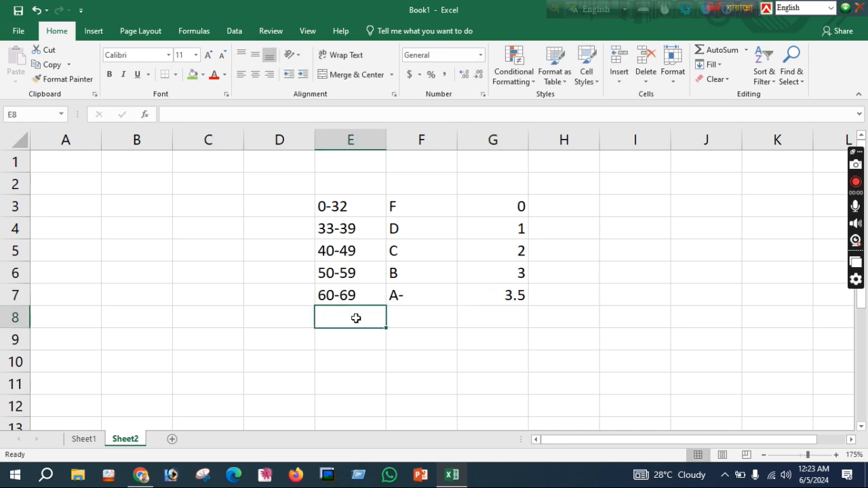
pyautogui.write('70-')
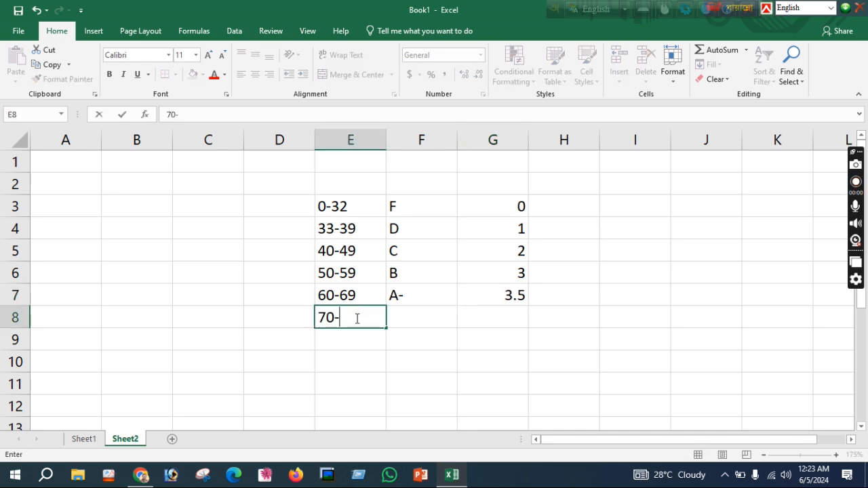
pyautogui.write('79')
pyautogui.press('Tab')
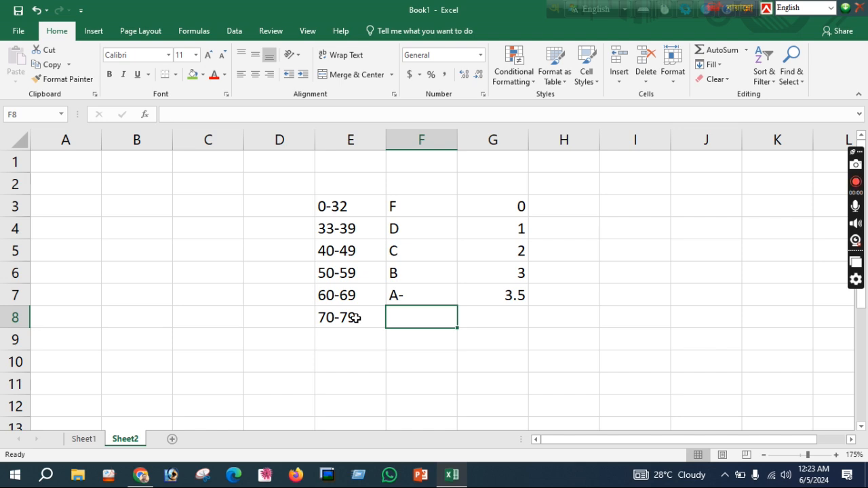
pyautogui.write('A-')
pyautogui.press('Tab')
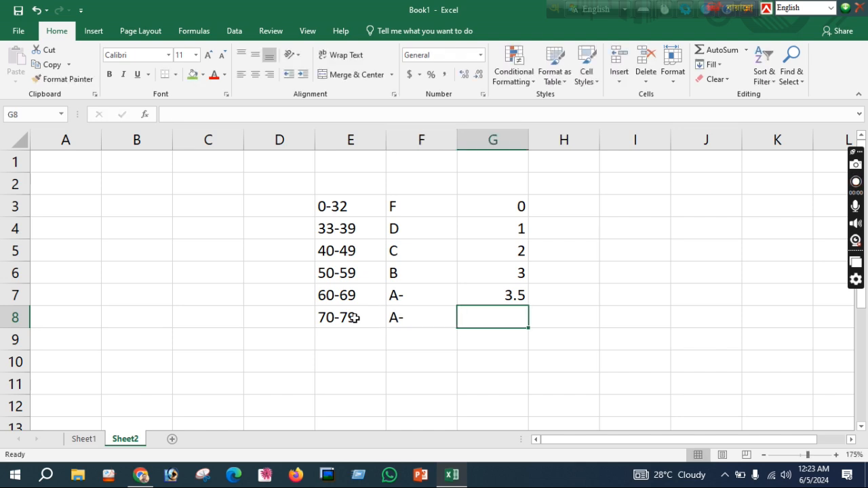
pyautogui.click(408, 317)
pyautogui.doubleClick(408, 317)
pyautogui.press('BackSpace')
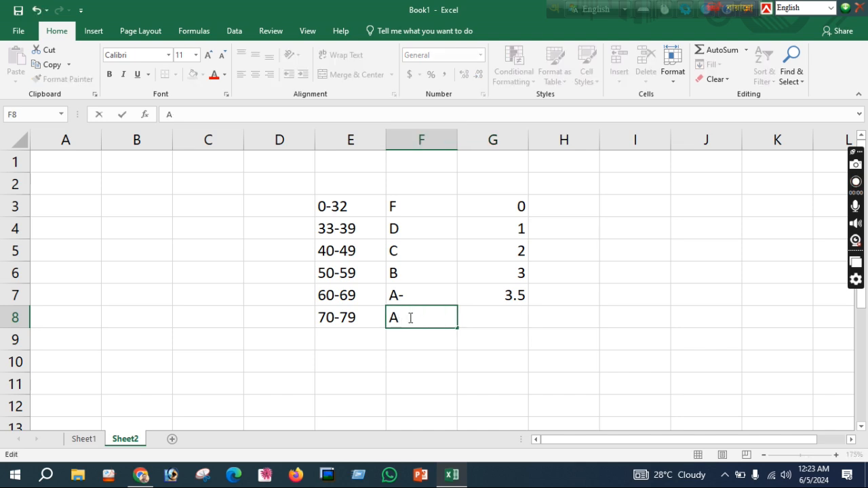
pyautogui.click(491, 317)
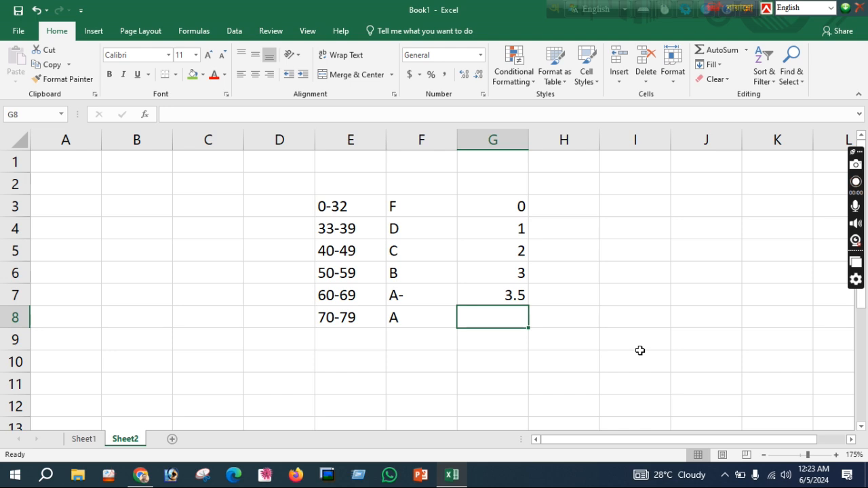
pyautogui.write('4')
pyautogui.press('Tab')
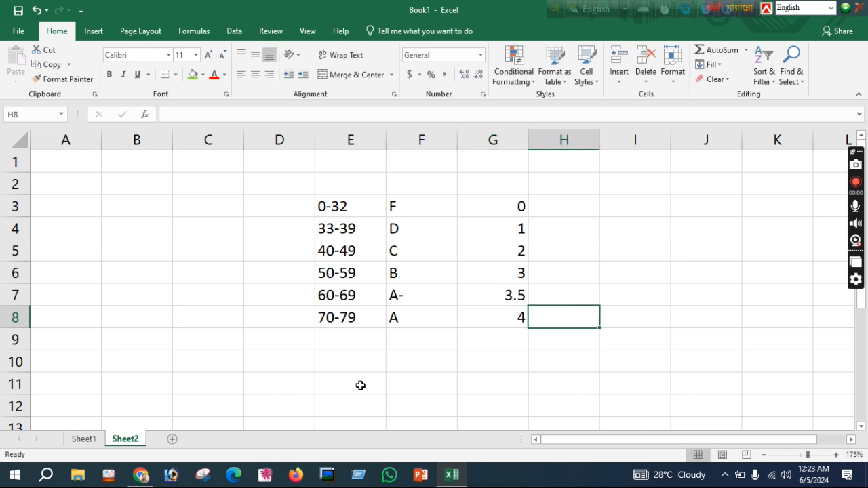
# Step: Fill row 9 of the grading table with range 80-100, grade A+ and grade point 5
pyautogui.click(347, 337)
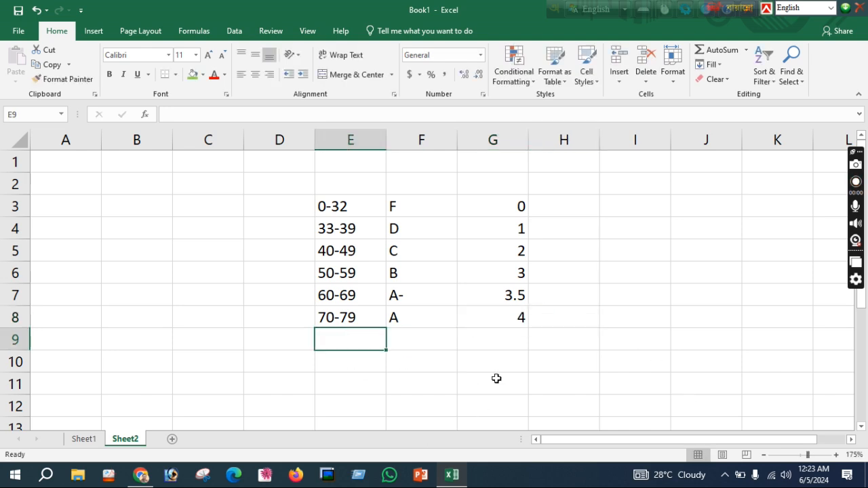
pyautogui.write('80')
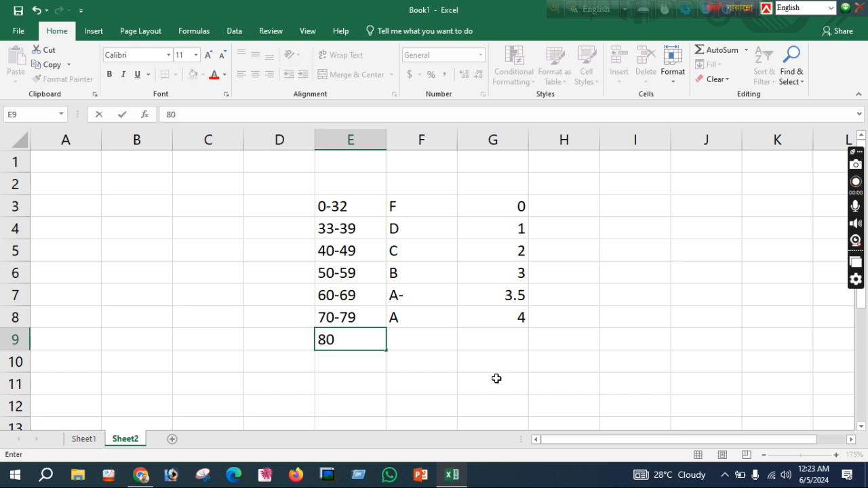
pyautogui.write('-100')
pyautogui.press('Tab')
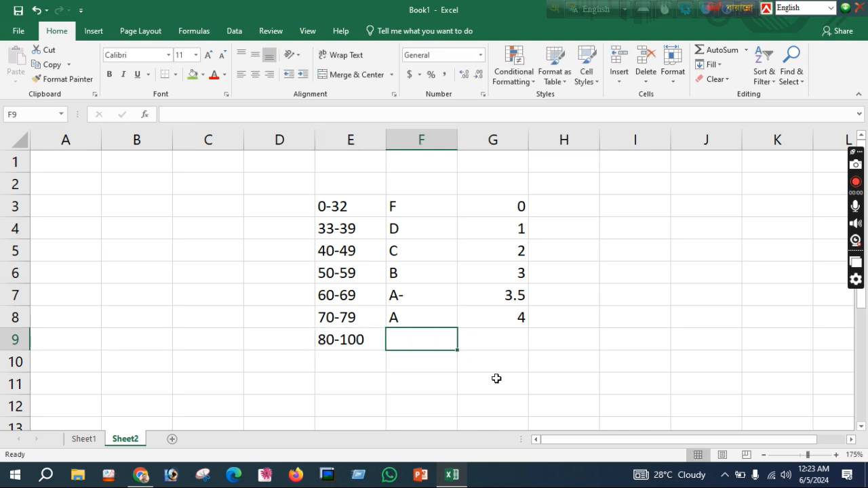
pyautogui.write('A+')
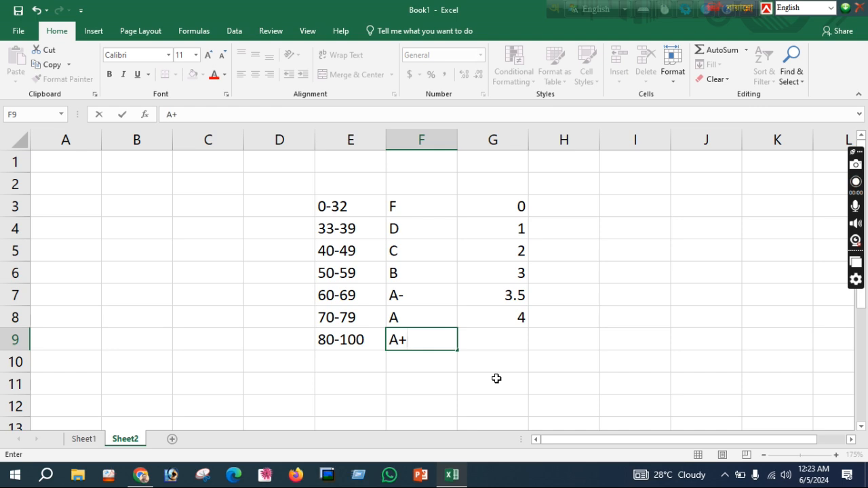
pyautogui.press('Tab')
pyautogui.write('5')
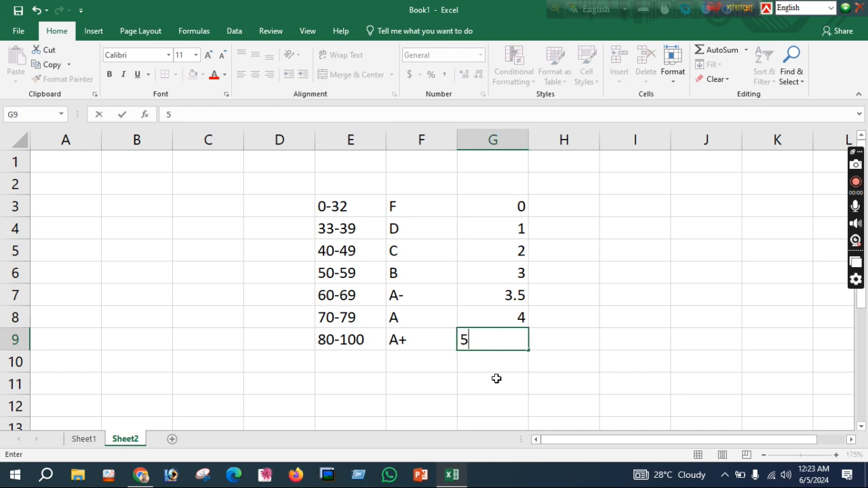
pyautogui.click(353, 363)
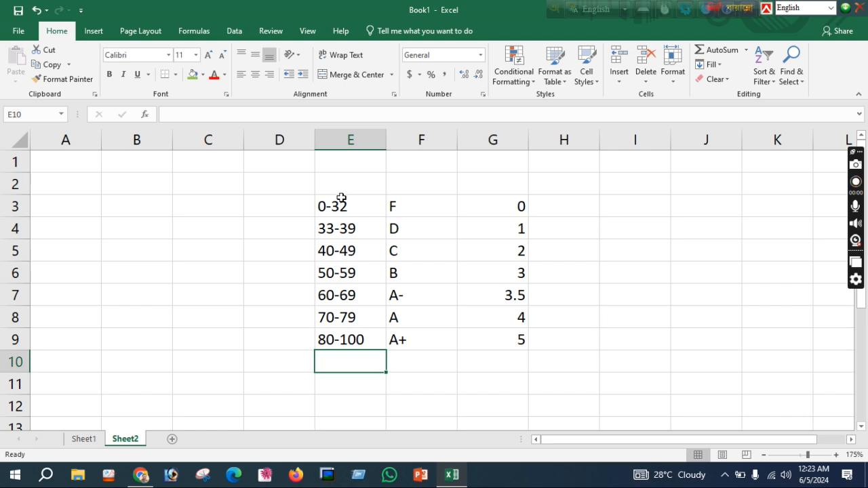
# Step: Review the mark ranges, letter grades and grade points on Sheet2 alongside the BAN1 mark and empty grade column on Sheet1
pyautogui.moveTo(341, 196); pyautogui.dragTo(377, 337)
pyautogui.moveTo(423, 203); pyautogui.dragTo(439, 339)
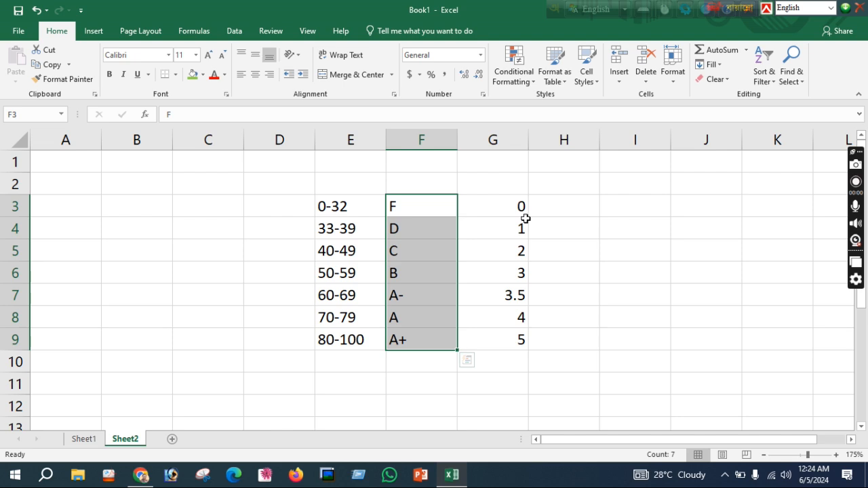
pyautogui.moveTo(496, 203); pyautogui.dragTo(509, 349)
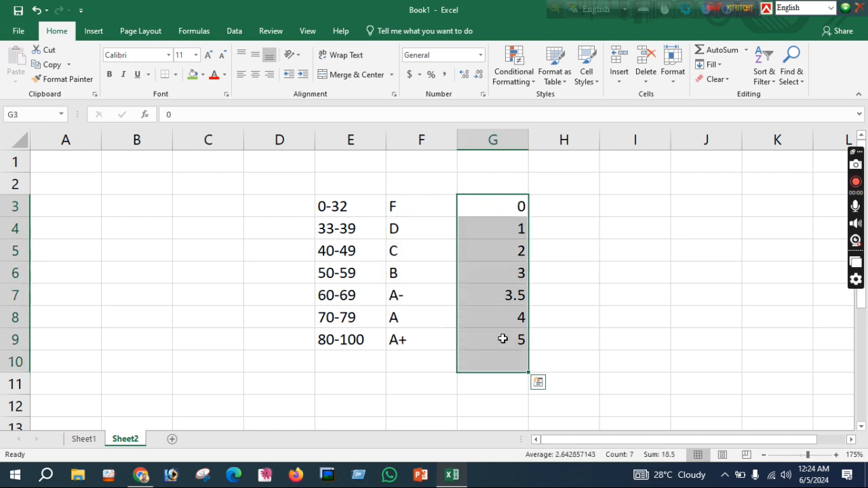
pyautogui.click(496, 332)
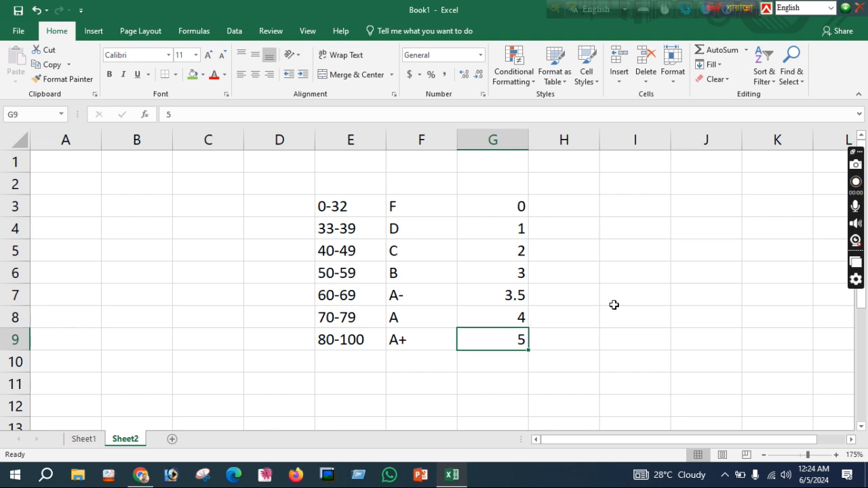
pyautogui.moveTo(345, 205); pyautogui.dragTo(351, 341)
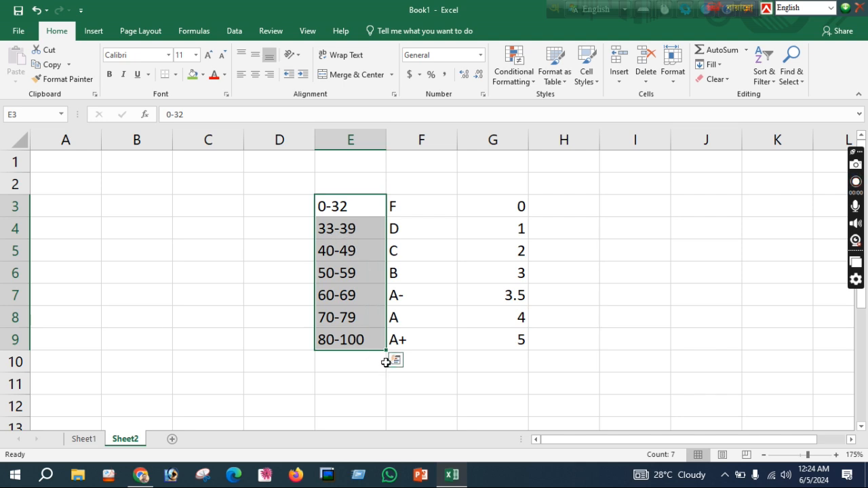
pyautogui.click(87, 440)
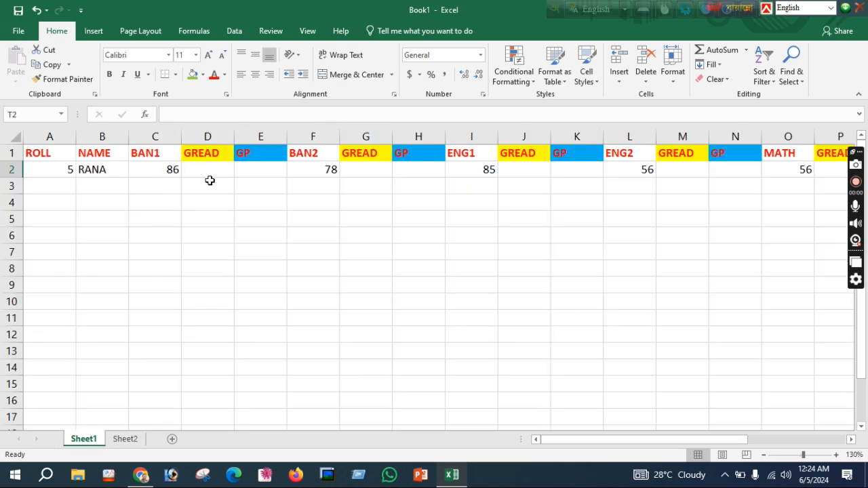
pyautogui.scroll(2, 245, 263)
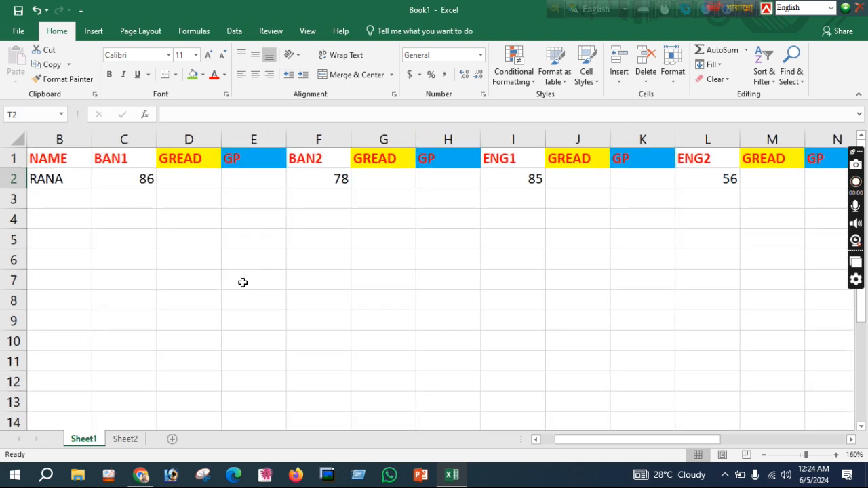
pyautogui.click(187, 180)
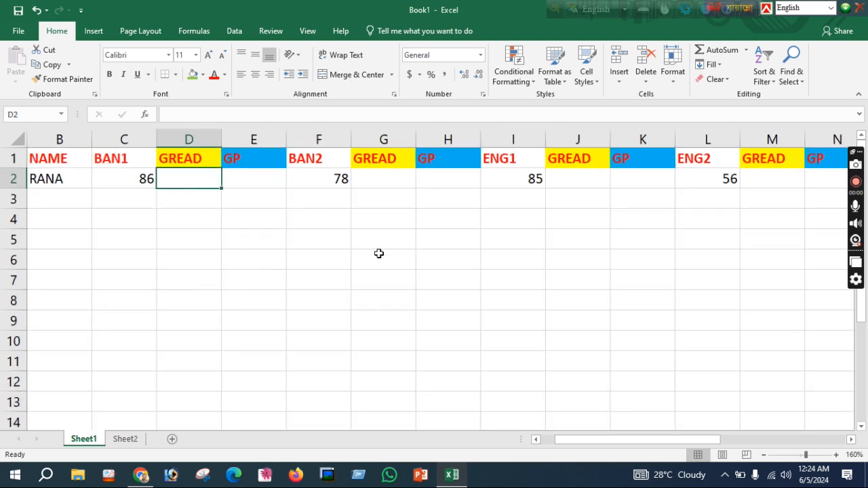
pyautogui.click(127, 439)
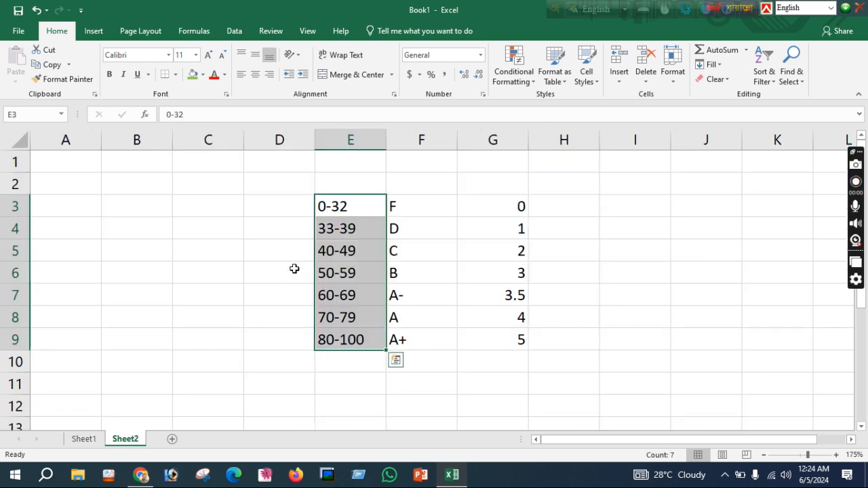
pyautogui.click(401, 206)
pyautogui.moveTo(413, 211); pyautogui.dragTo(410, 341)
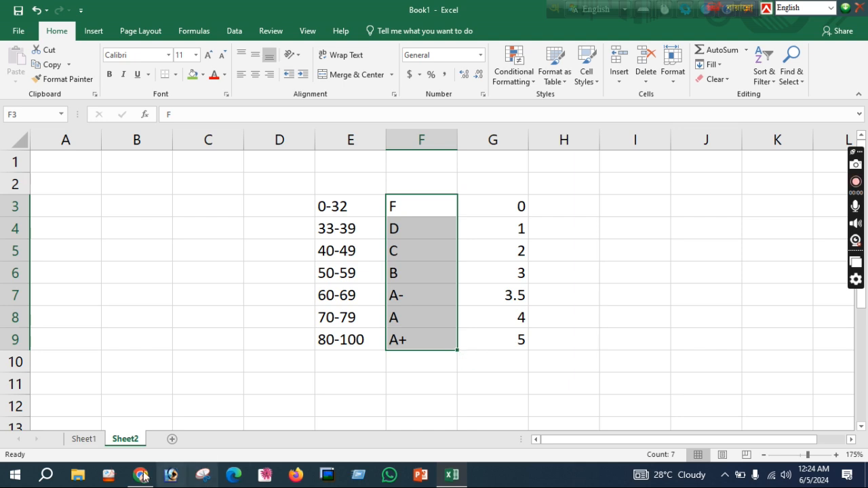
pyautogui.click(82, 440)
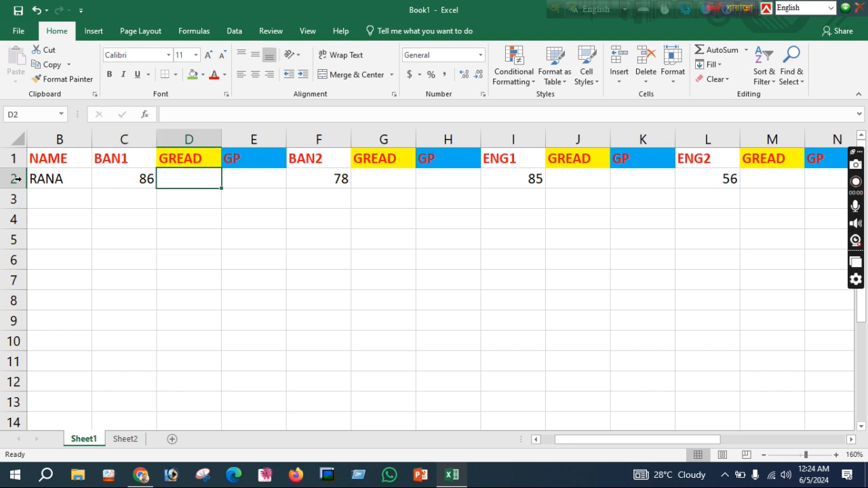
pyautogui.click(134, 179)
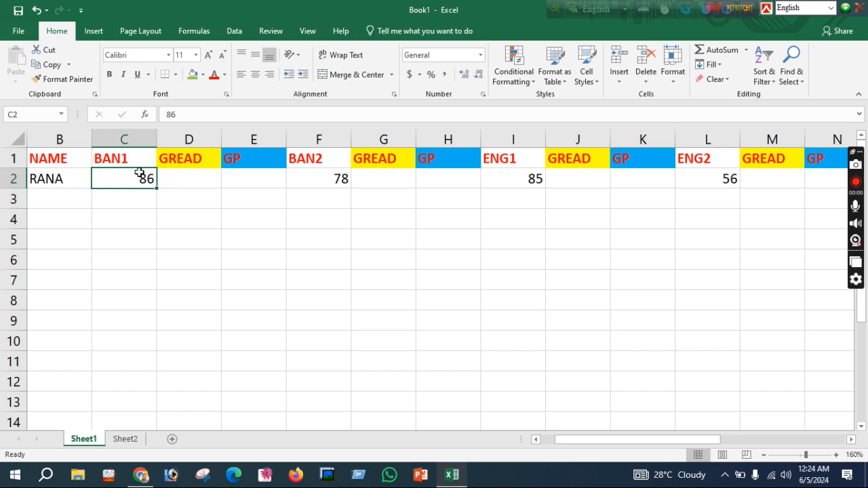
# Step: Start an IF formula in D2, the BAN1 grade cell, that returns "A+" when C2>=80
pyautogui.click(188, 179)
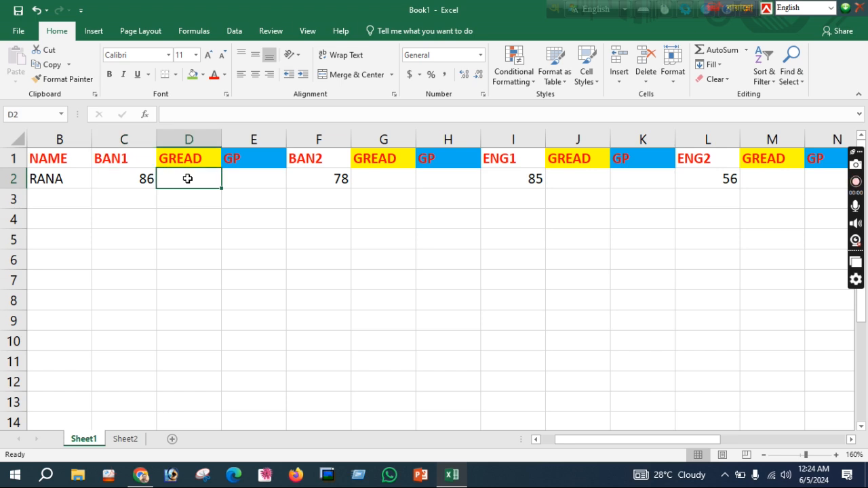
pyautogui.write('=')
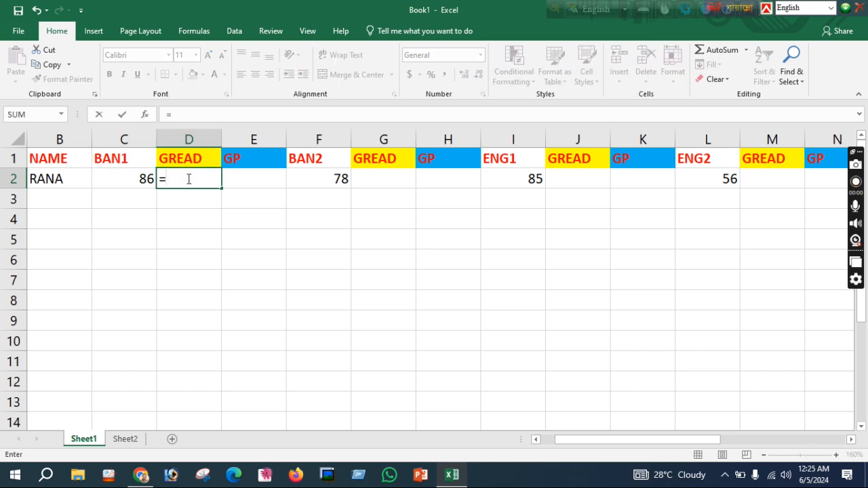
pyautogui.write('IF')
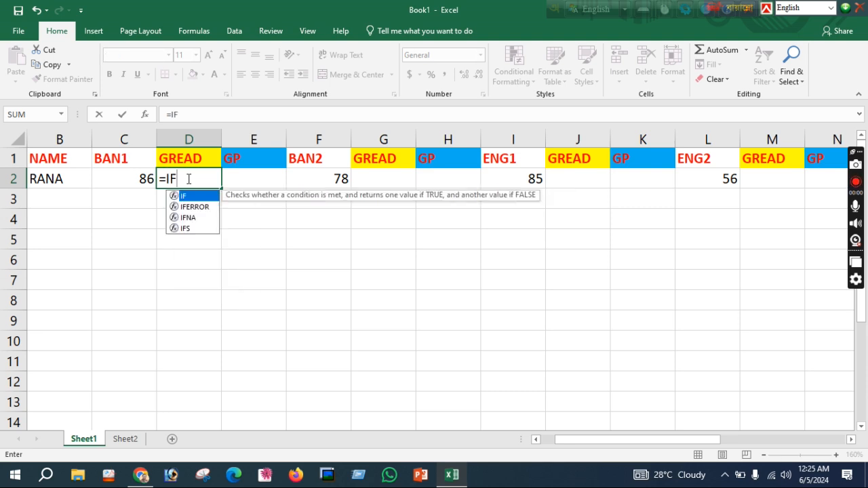
pyautogui.write('(')
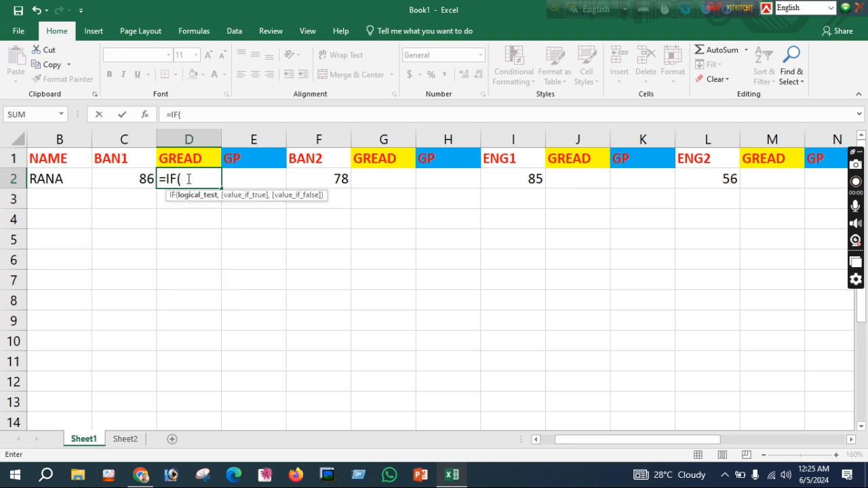
pyautogui.write('C2>=')
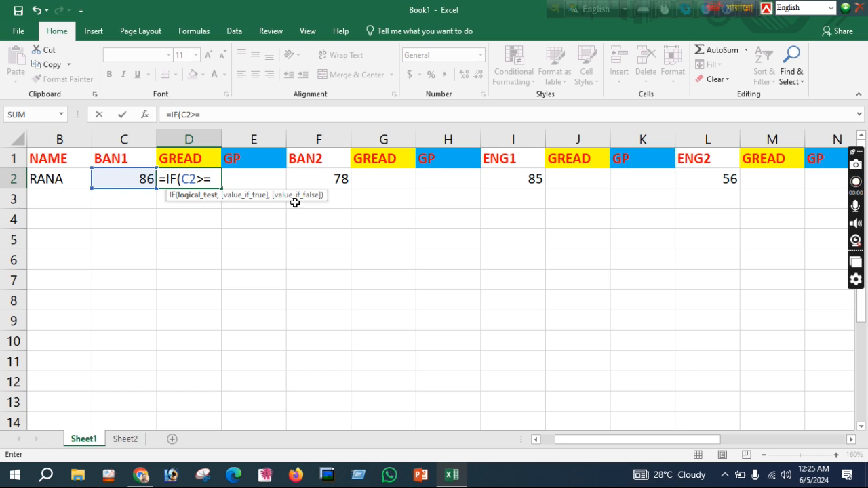
pyautogui.write('80')
pyautogui.write(',')
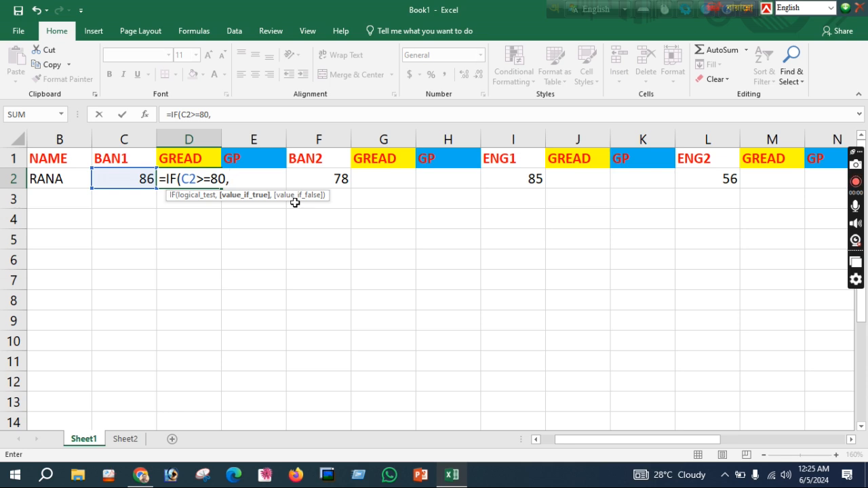
pyautogui.write('"A+",')
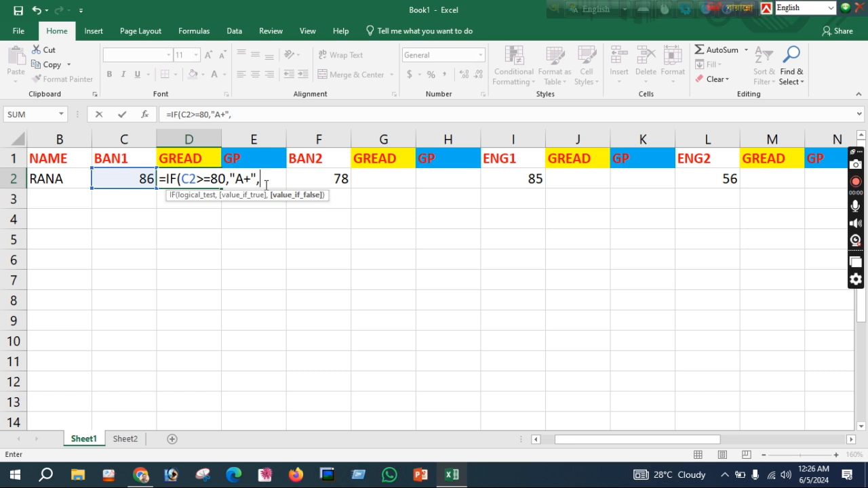
# Step: Nest a second IF in the D2 formula that returns "A-" when C2>=70
pyautogui.write('IF(')
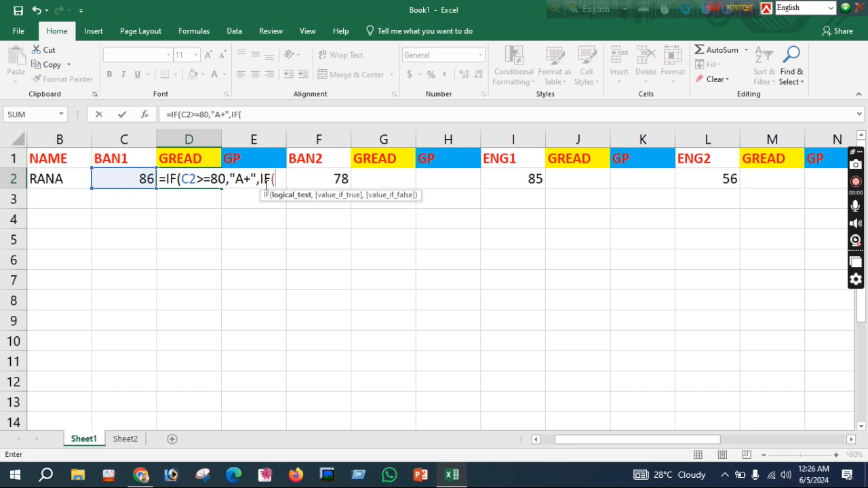
pyautogui.write('C2')
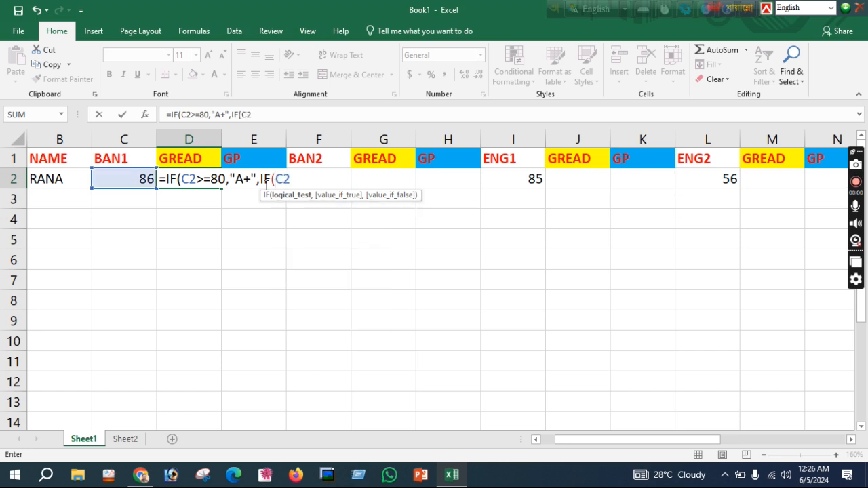
pyautogui.write('>=70,')
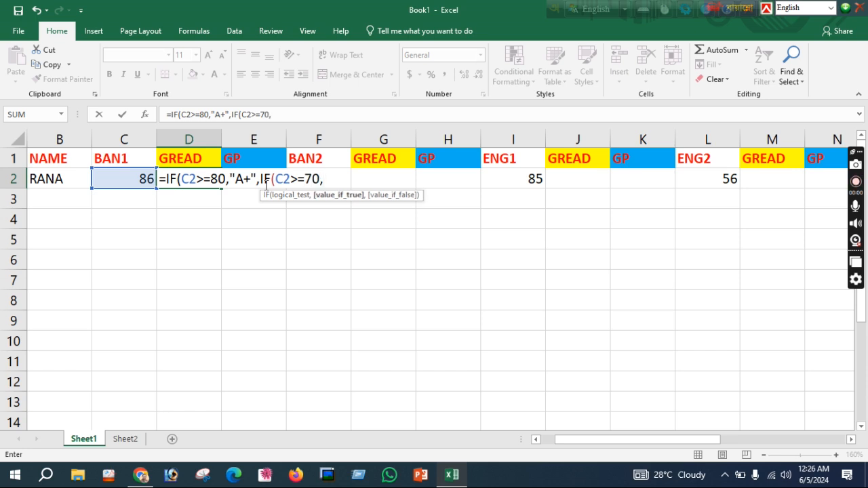
pyautogui.write('"A-)')
pyautogui.press('BackSpace')
pyautogui.write('",')
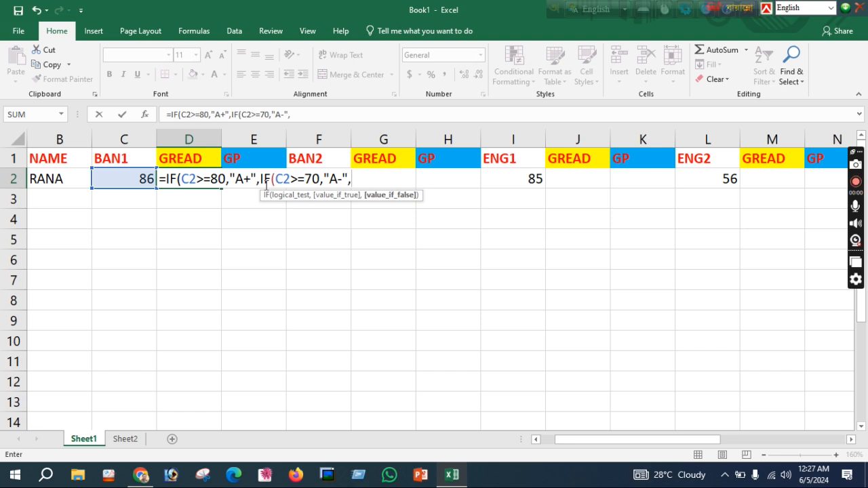
# Step: Nest a third IF in the grade formula that returns "B" when C2>=60
pyautogui.write('IF')
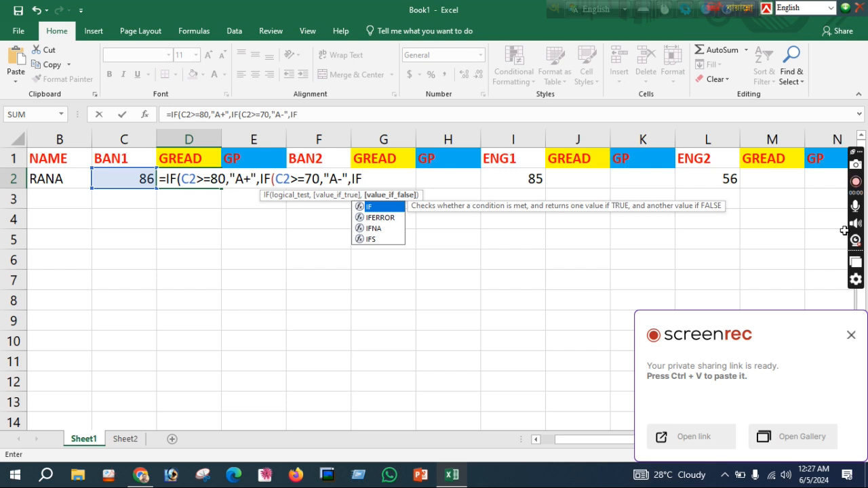
pyautogui.write('(C2')
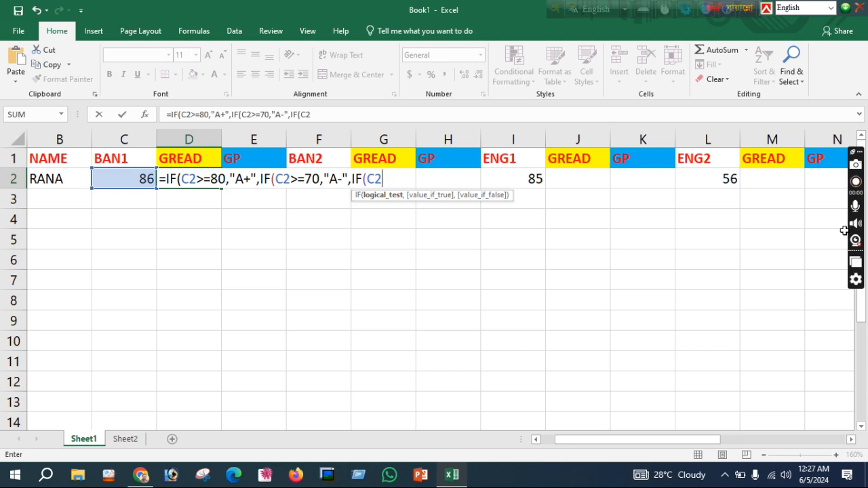
pyautogui.write('>=60')
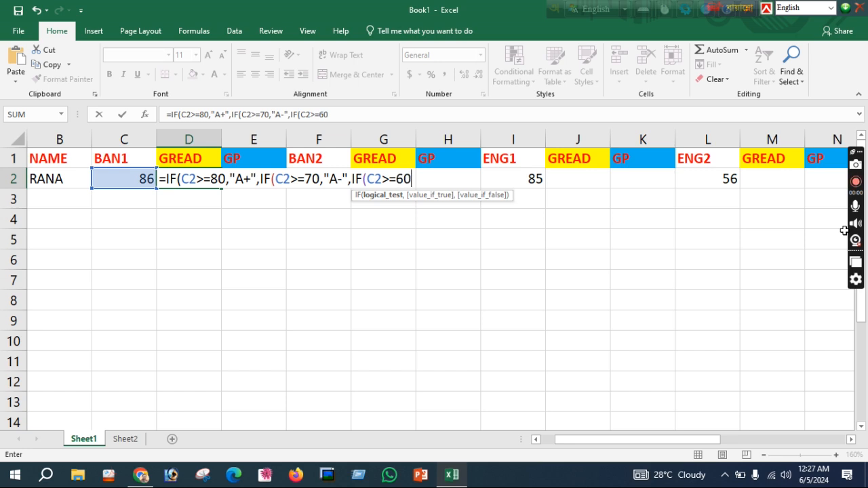
pyautogui.write(',')
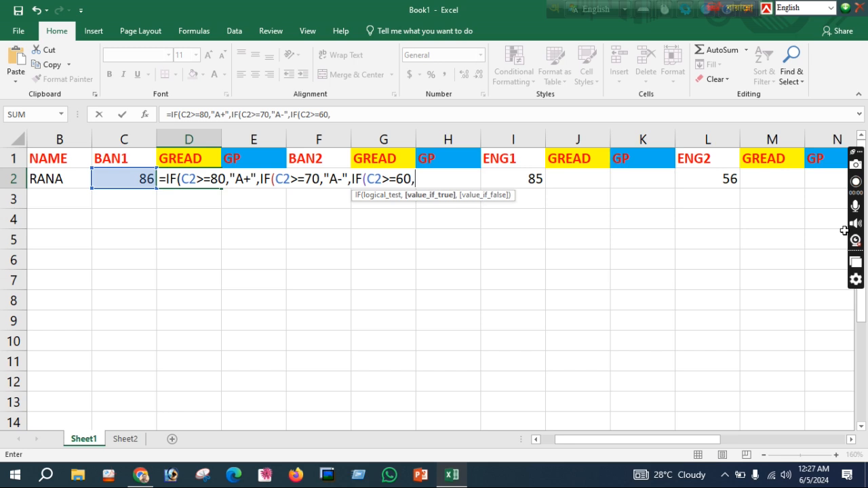
pyautogui.write('"')
pyautogui.write('B",')
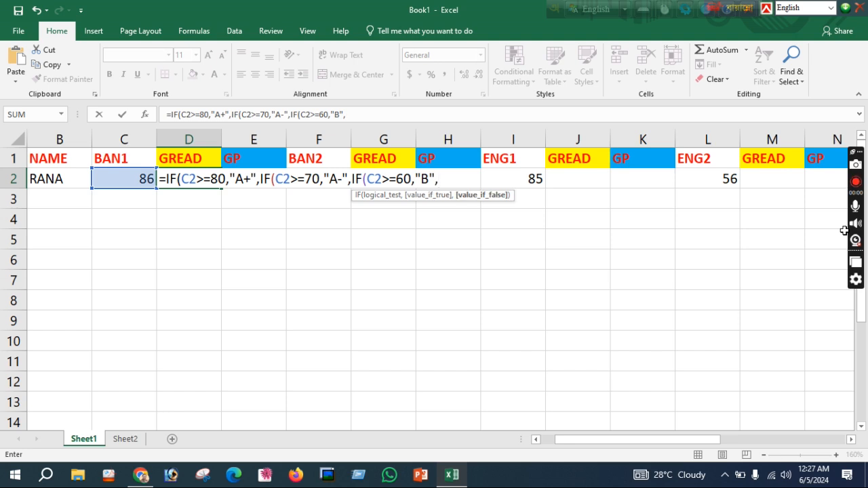
# Step: Add a further nested IF to the grade formula that returns "C" when C2>=50
pyautogui.write('IF')
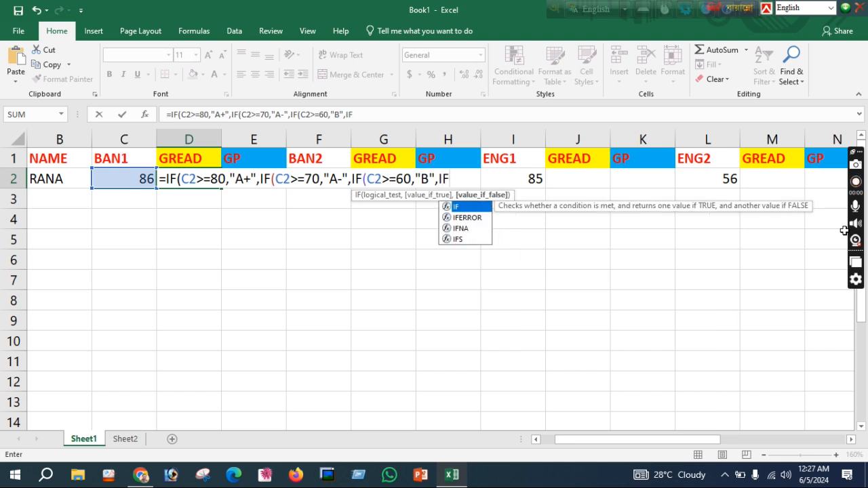
pyautogui.write('(')
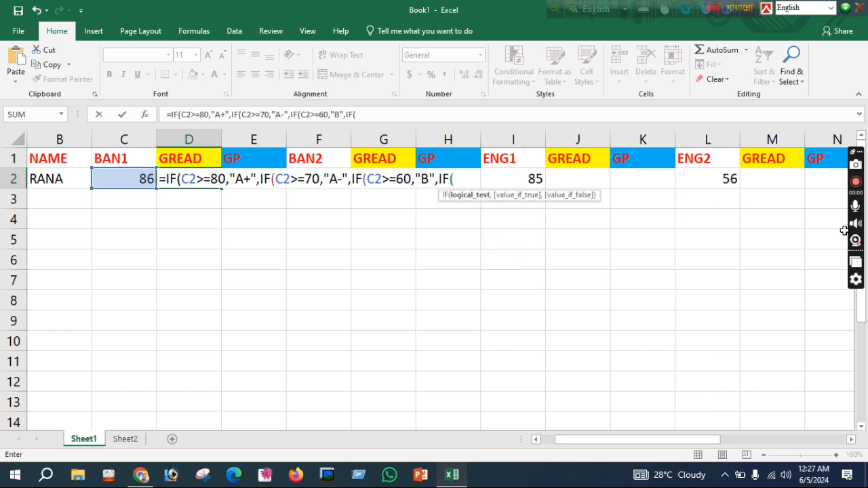
pyautogui.write('C2')
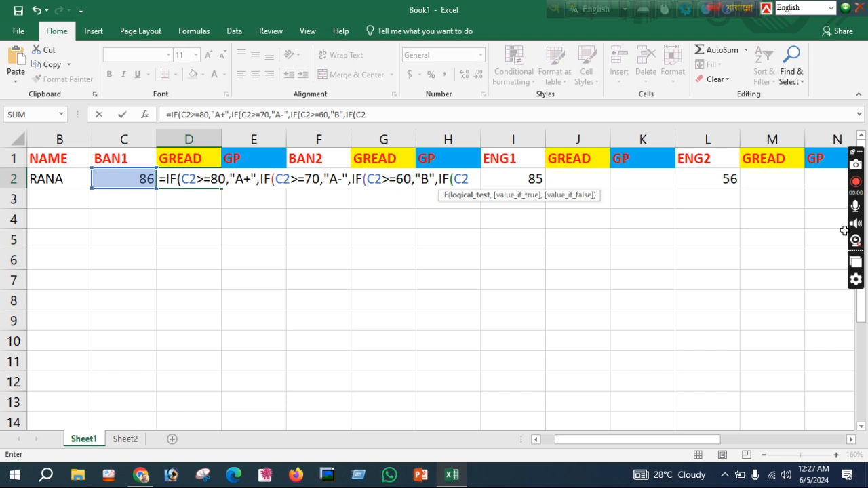
pyautogui.write('>=50')
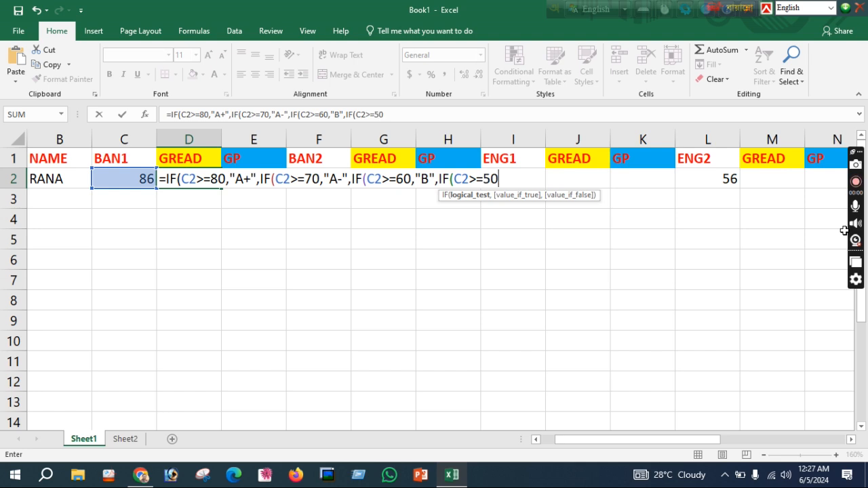
pyautogui.write(',')
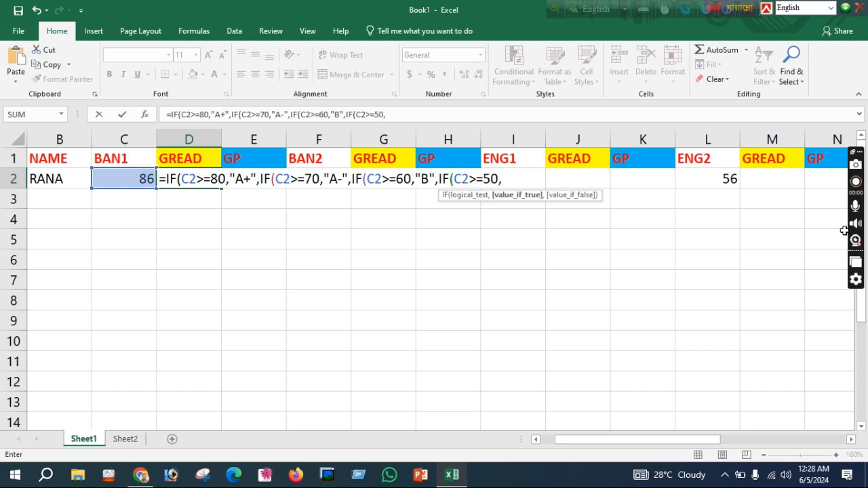
pyautogui.write('"C",')
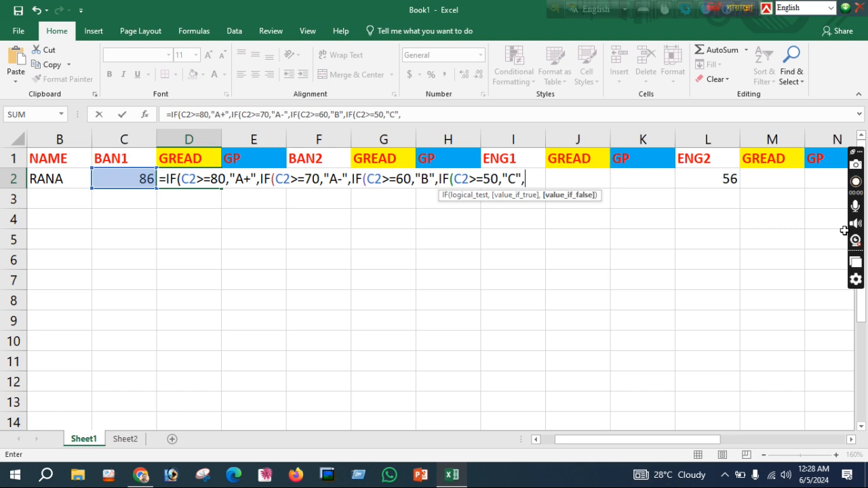
# Step: Extend the grade formula with a nested IF that returns "D" when C2>=40
pyautogui.write('I')
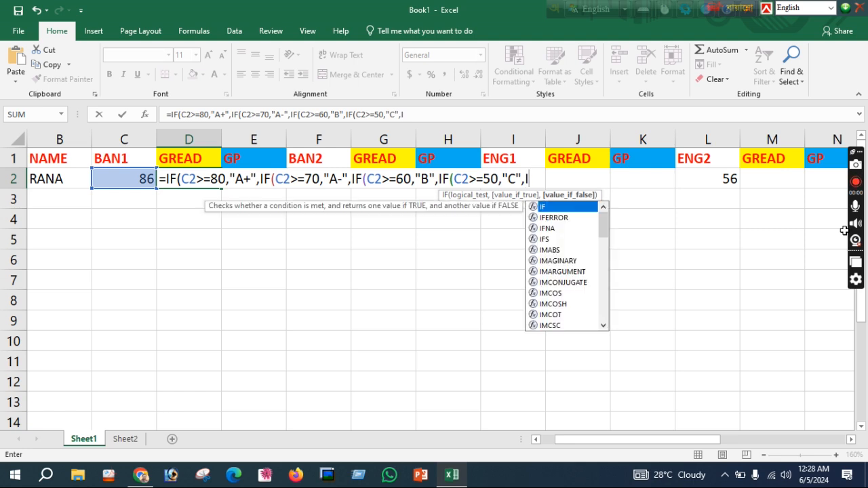
pyautogui.write('F(')
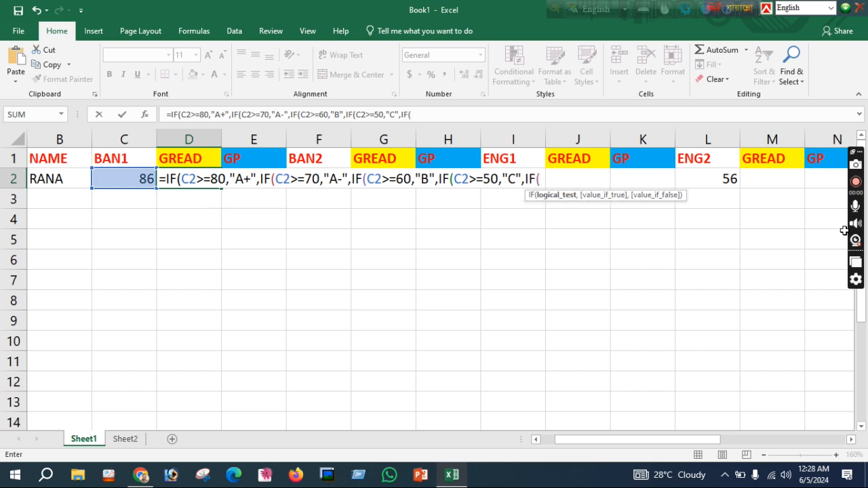
pyautogui.write('C2')
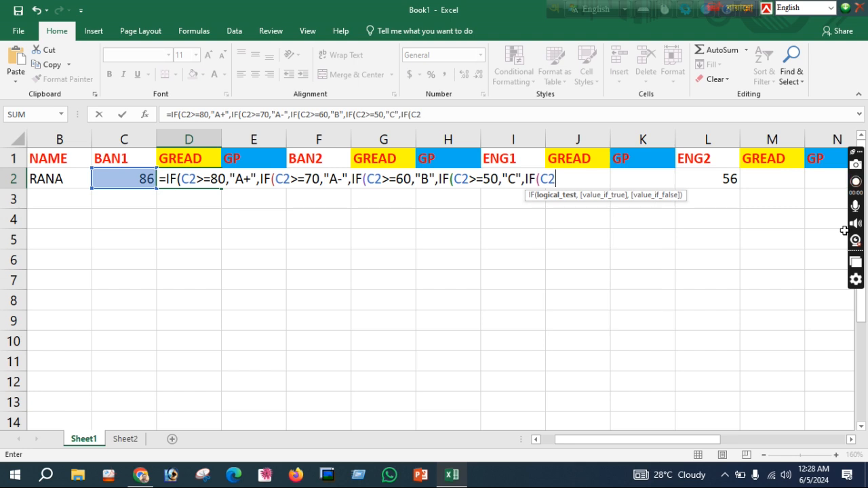
pyautogui.write('>=40')
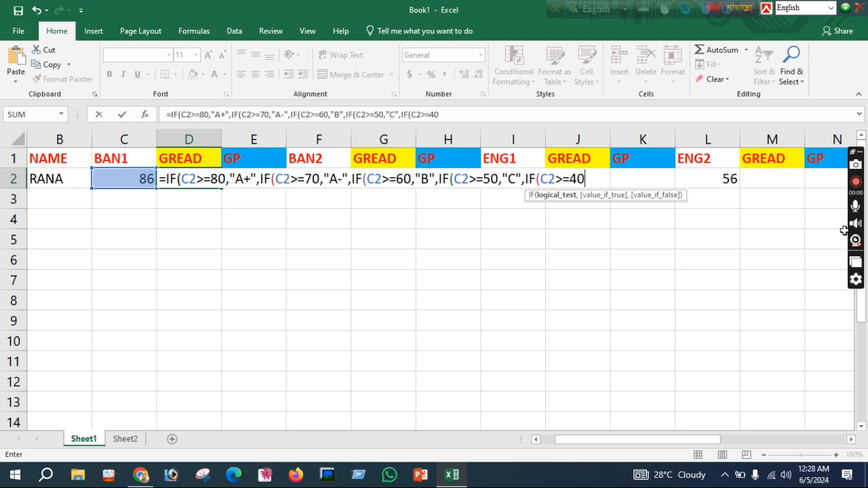
pyautogui.write(',')
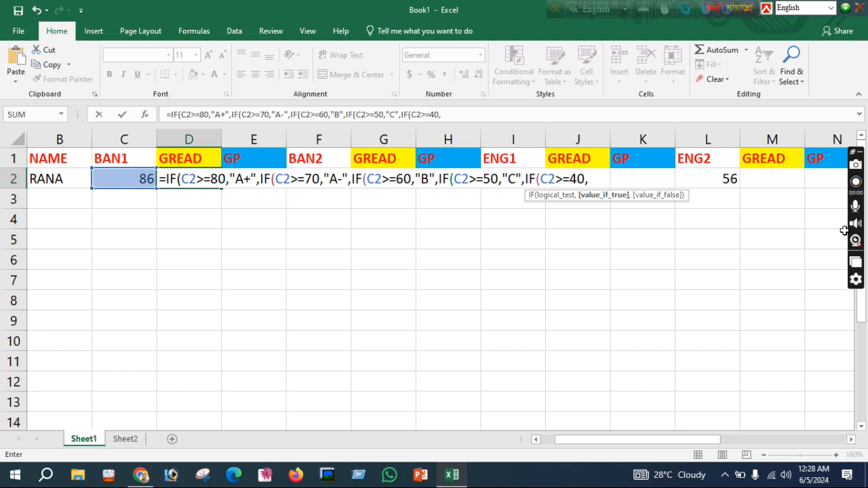
pyautogui.write('"D",')
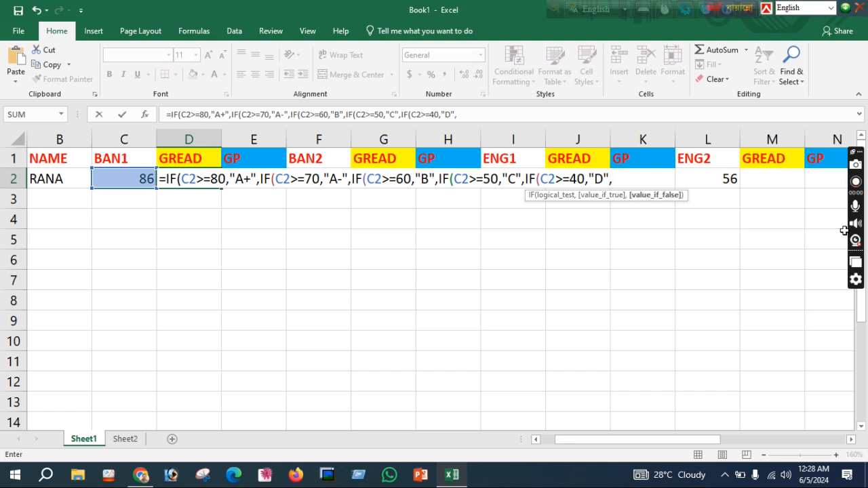
# Step: Begin the next nested IF in the grade formula with the test C2>32 and an opening quote for its result
pyautogui.write('I')
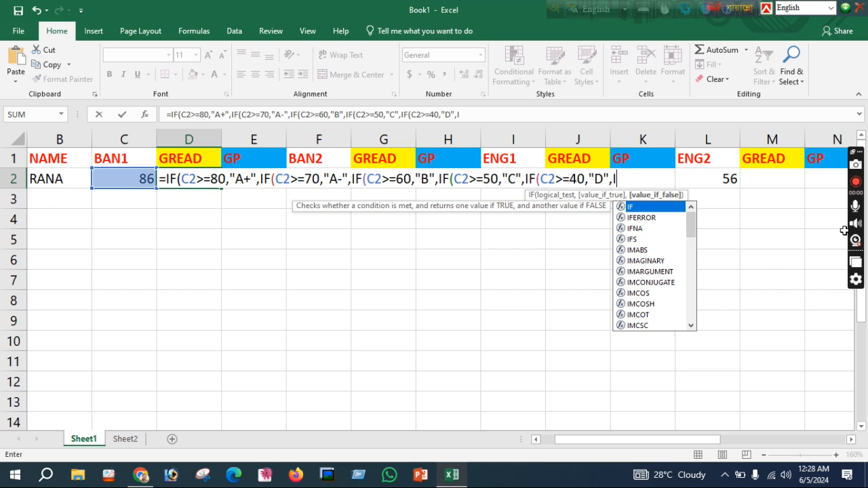
pyautogui.write('F(')
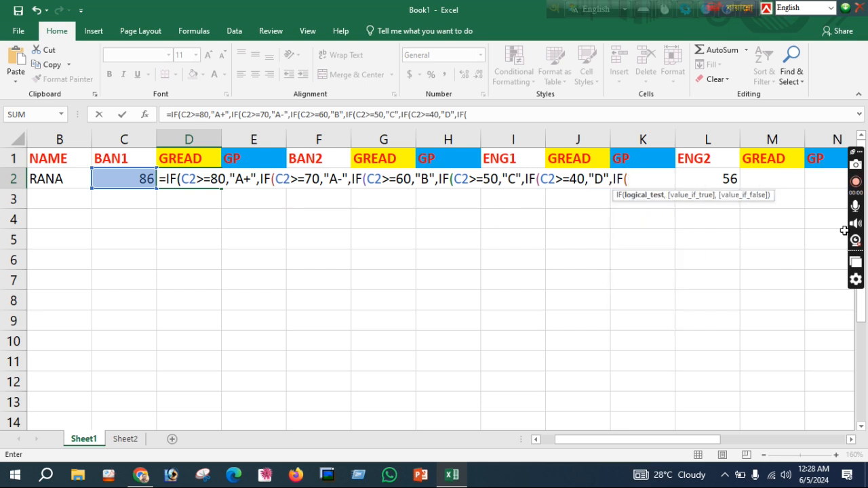
pyautogui.write('C2')
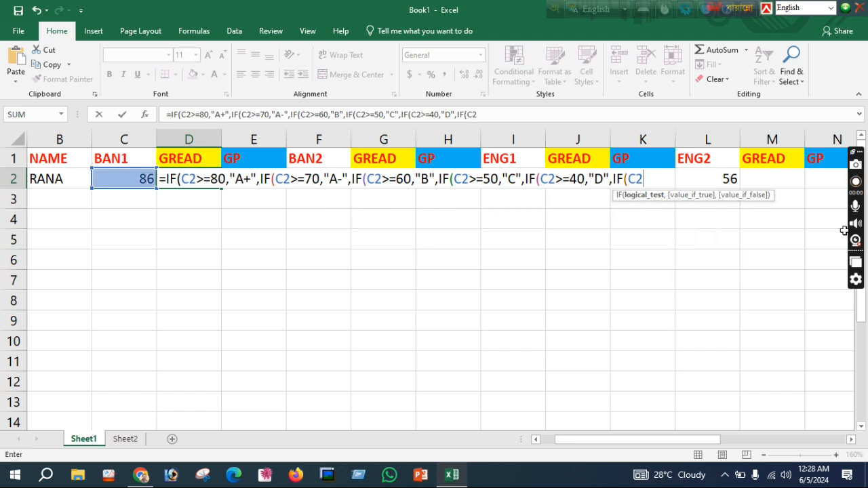
pyautogui.write('>32')
pyautogui.write(',"')
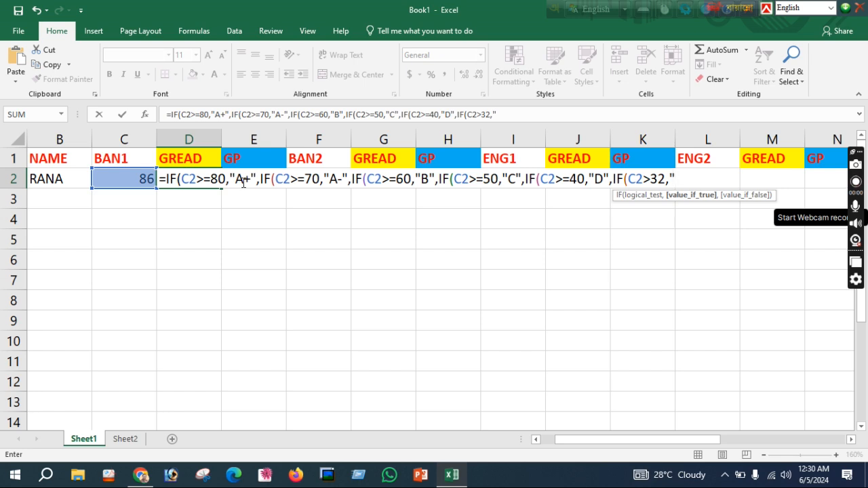
# Step: Correct the grade formula so C2>=70 returns "A" and C2>=60 returns "A-"
pyautogui.click(341, 178)
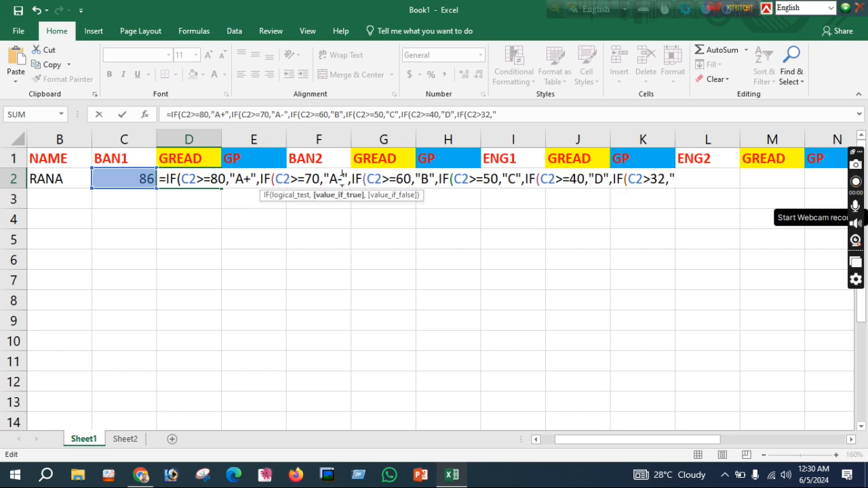
pyautogui.press('BackSpace')
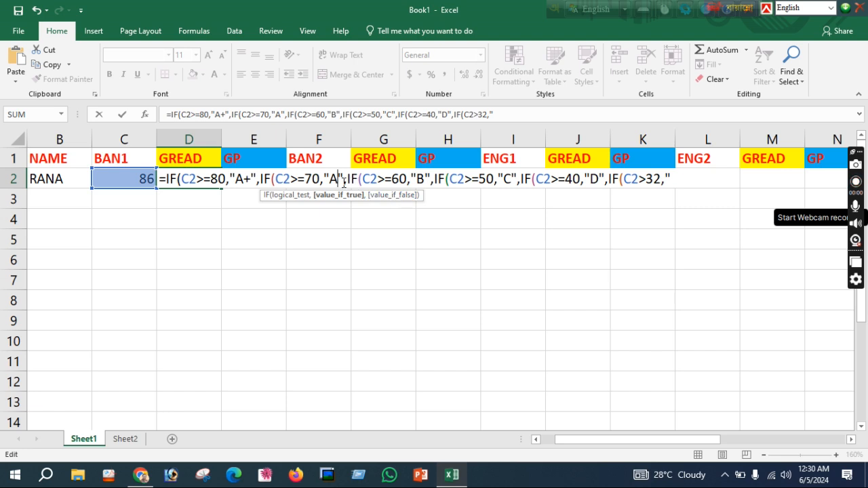
pyautogui.click(425, 180)
pyautogui.press('BackSpace')
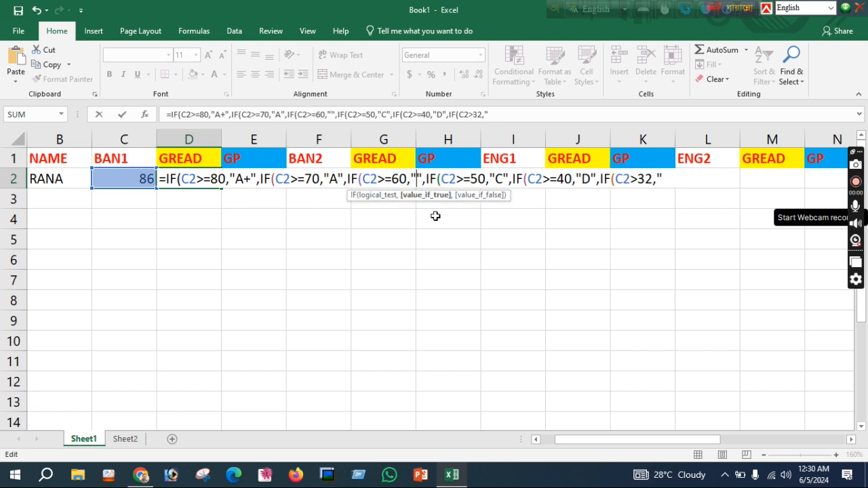
pyautogui.write('A')
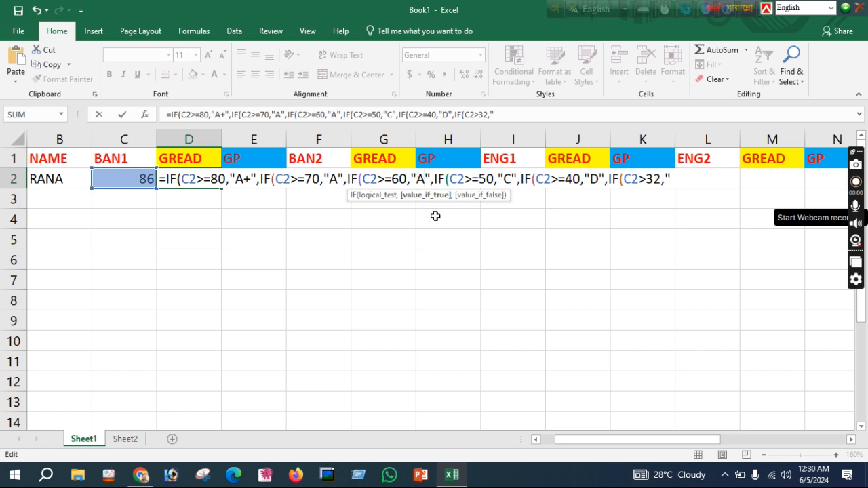
pyautogui.write('-')
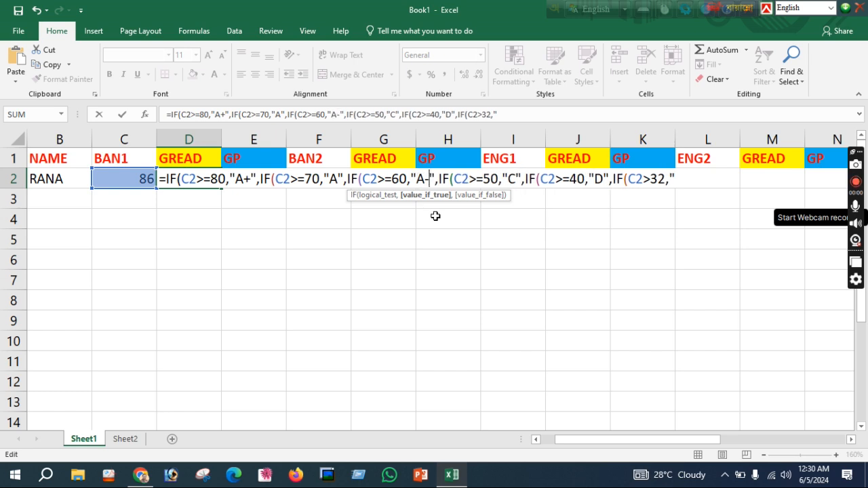
# Step: Change the grade formula's results to "B" for C2>=50 and "C" for C2>=40
pyautogui.click(516, 181)
pyautogui.press('BackSpace')
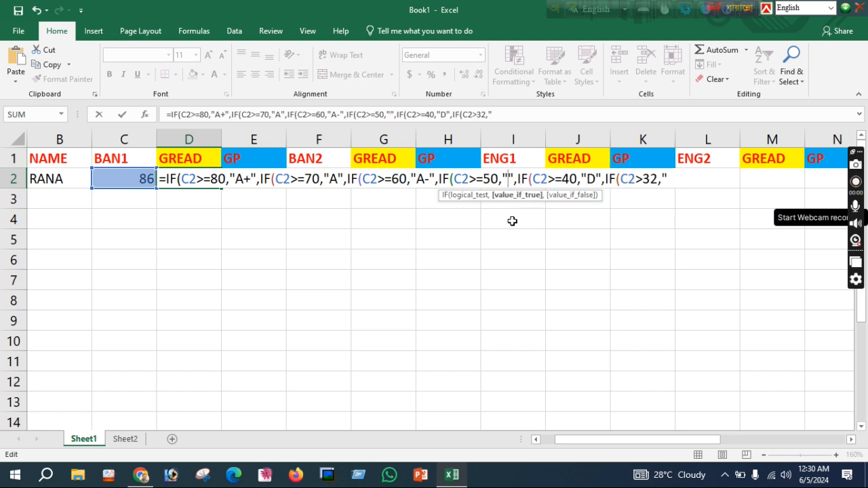
pyautogui.write('B')
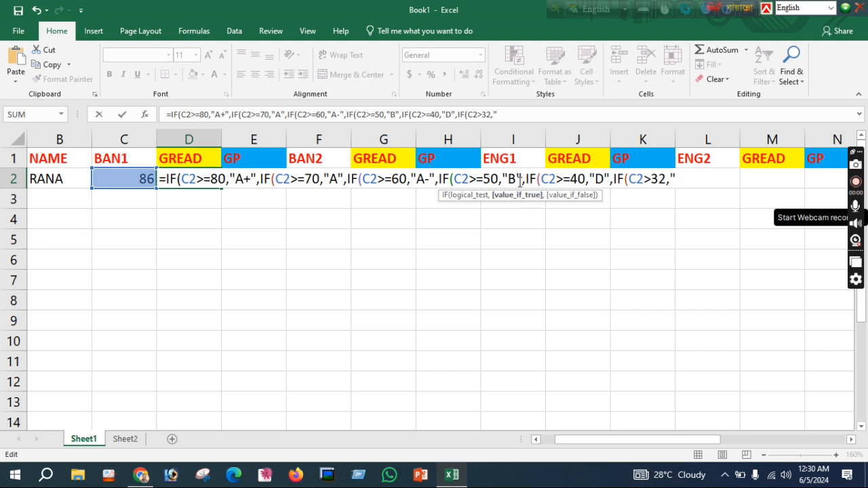
pyautogui.click(603, 179)
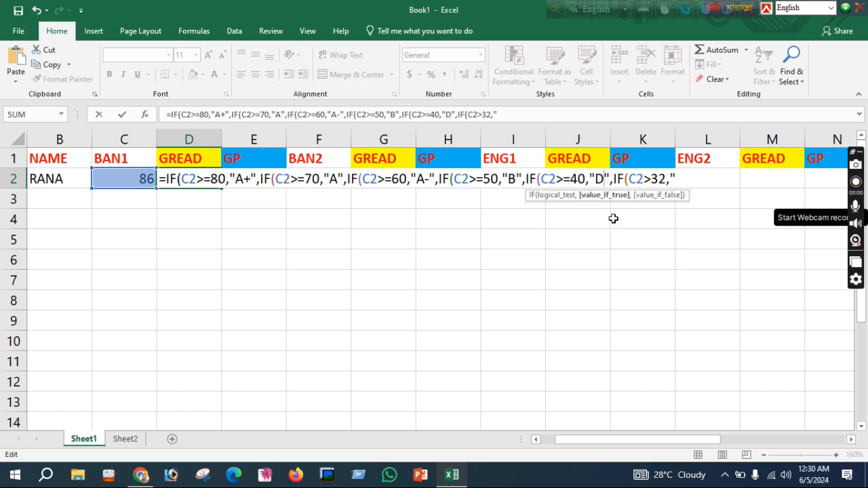
pyautogui.press('Delete')
pyautogui.write('C')
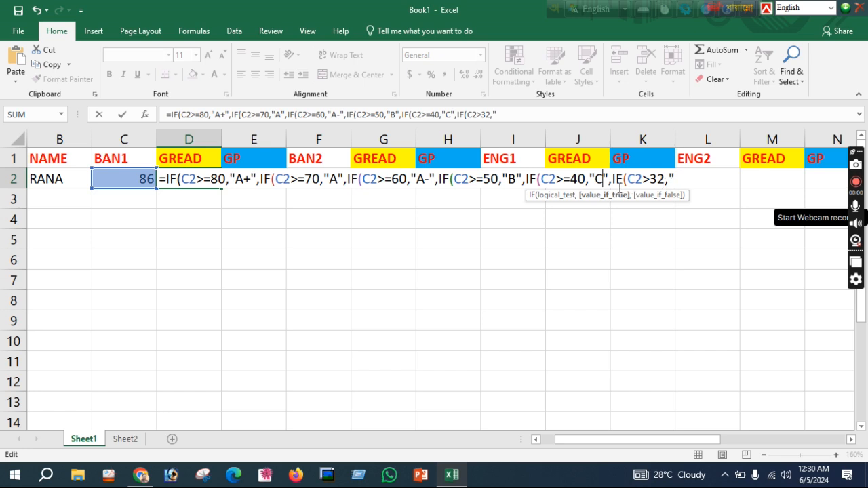
# Step: Complete the last nested IF with the result "D" and a comma, and change its test to C2>33
pyautogui.click(671, 178)
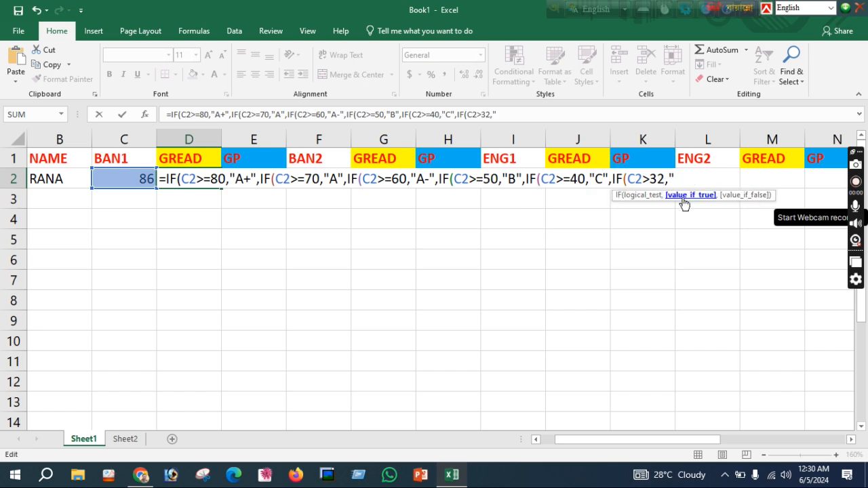
pyautogui.write('D')
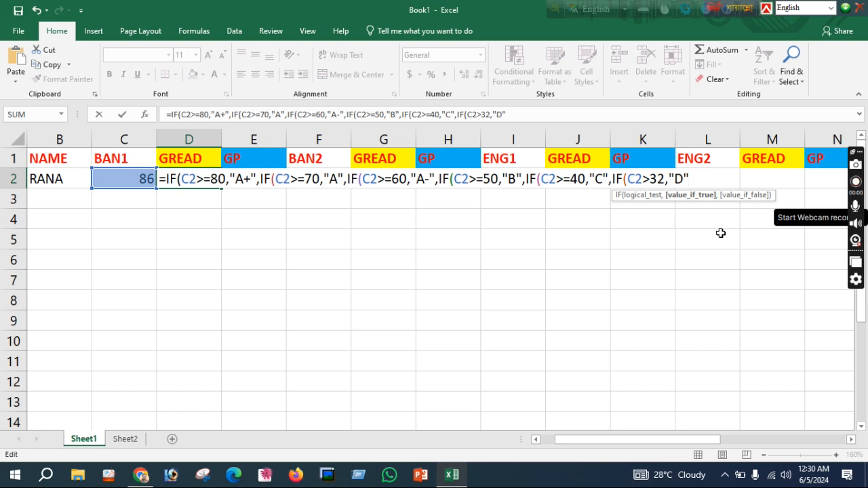
pyautogui.write(',')
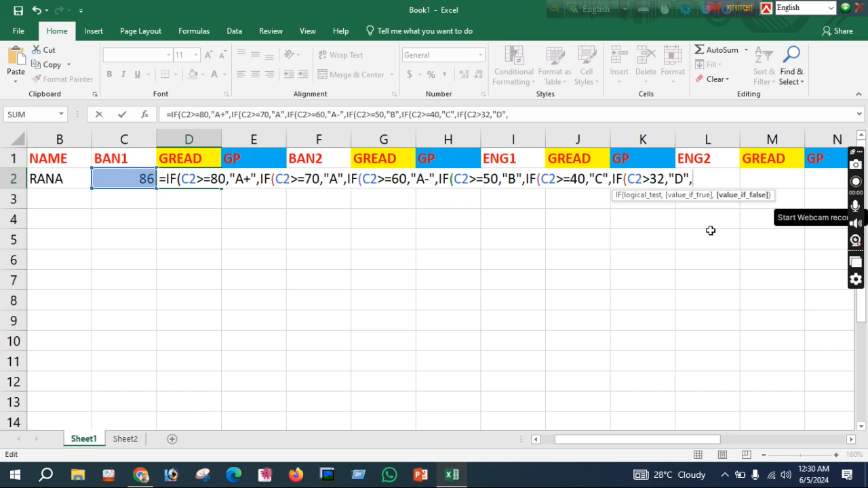
pyautogui.click(664, 179)
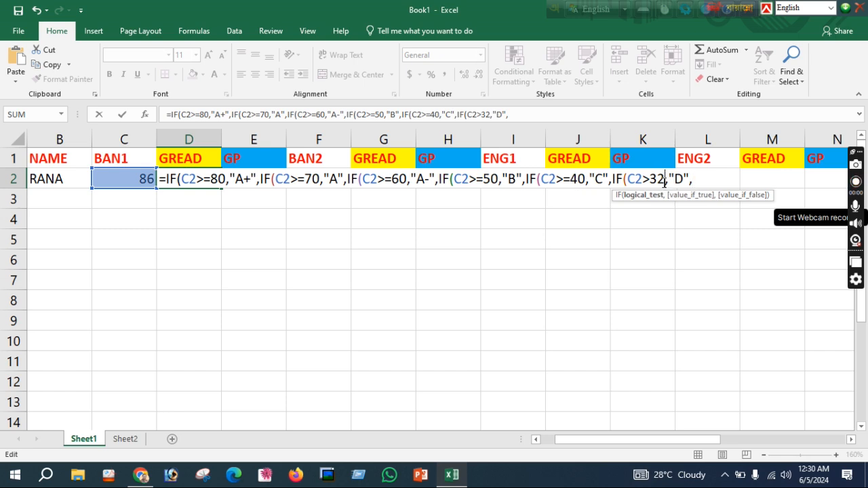
pyautogui.press('BackSpace')
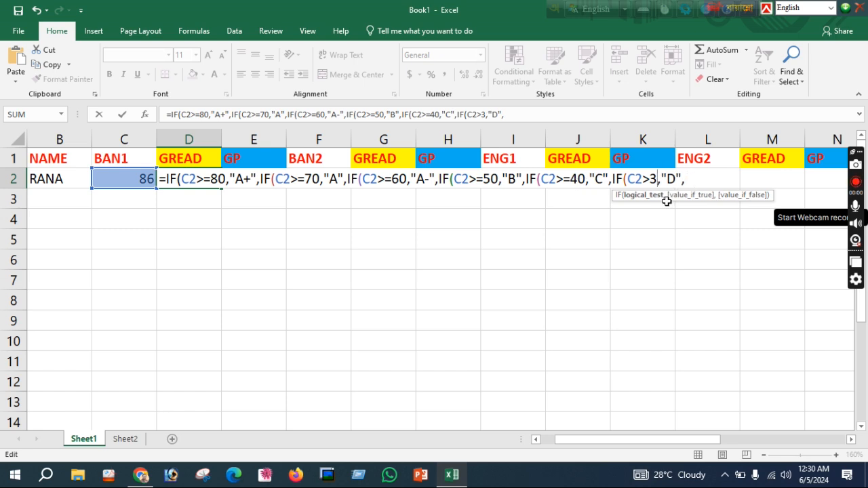
pyautogui.write('3')
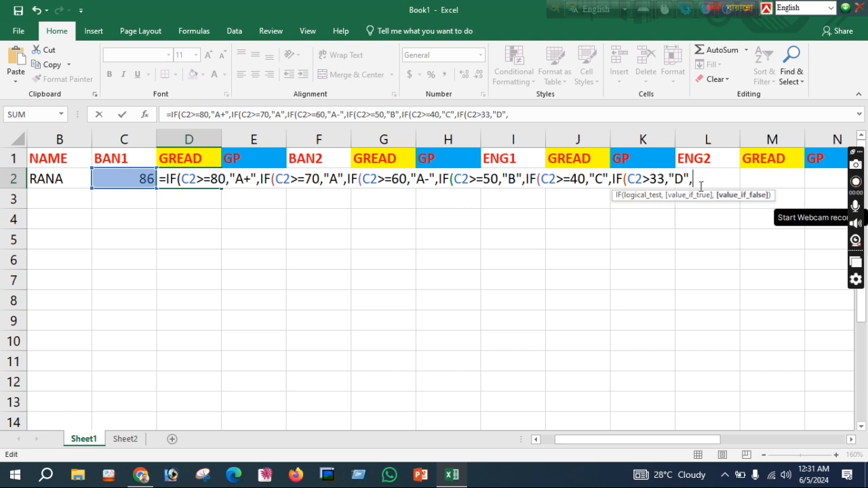
# Step: Add a final nested IF to the grade formula that returns "F" when C2<32
pyautogui.write('IF')
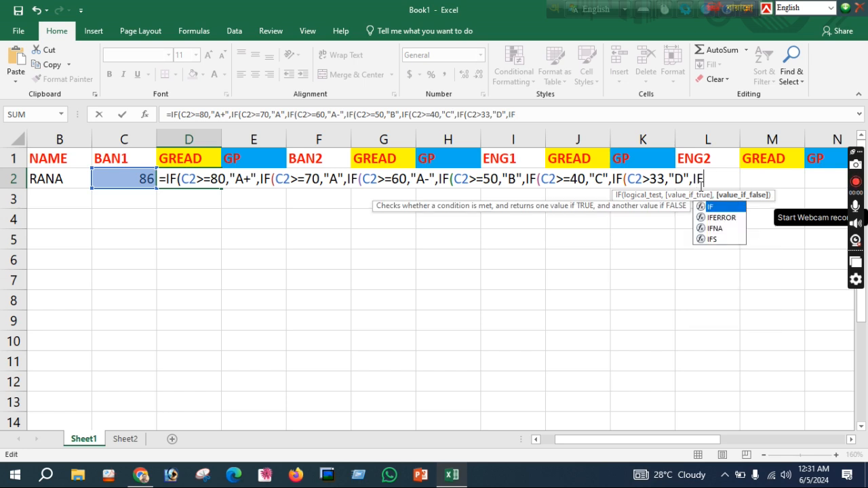
pyautogui.write('(')
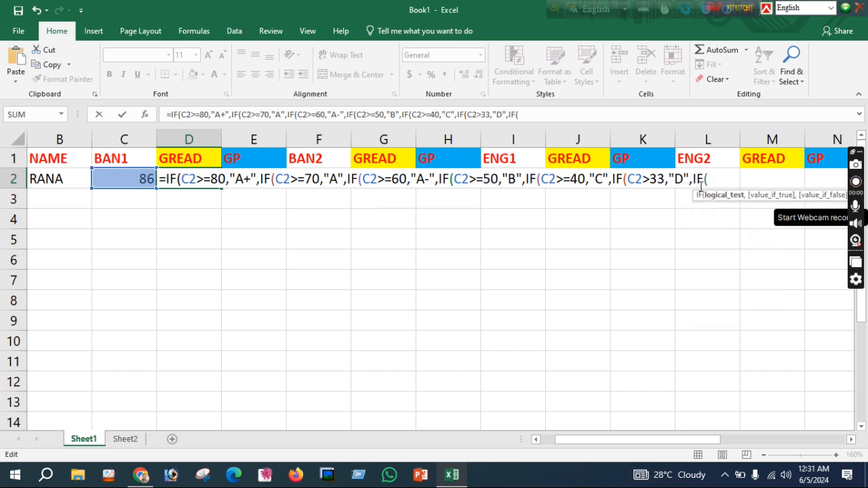
pyautogui.write('C2')
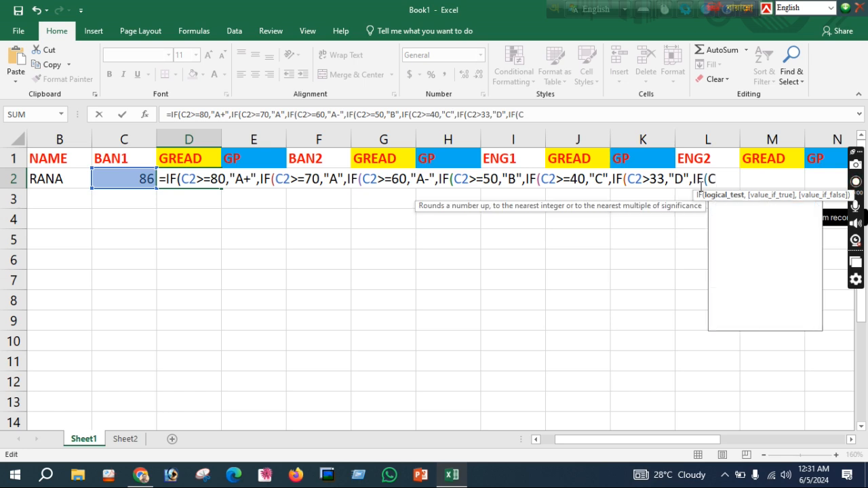
pyautogui.write('<')
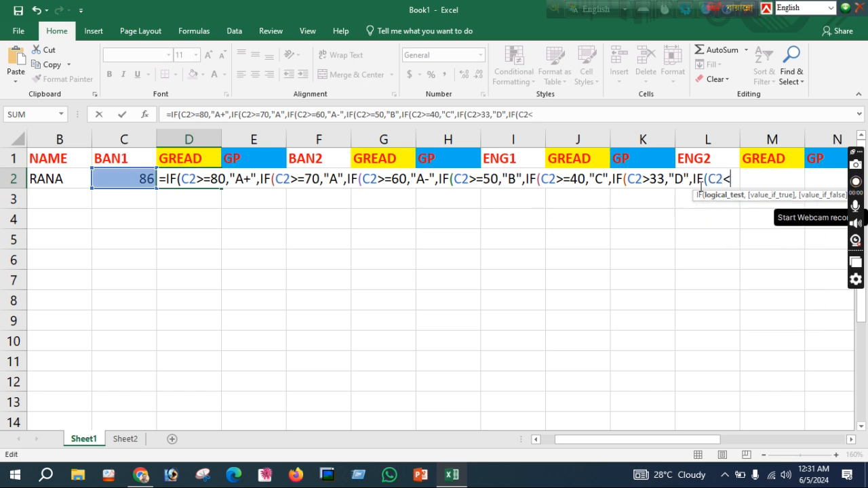
pyautogui.write('32,')
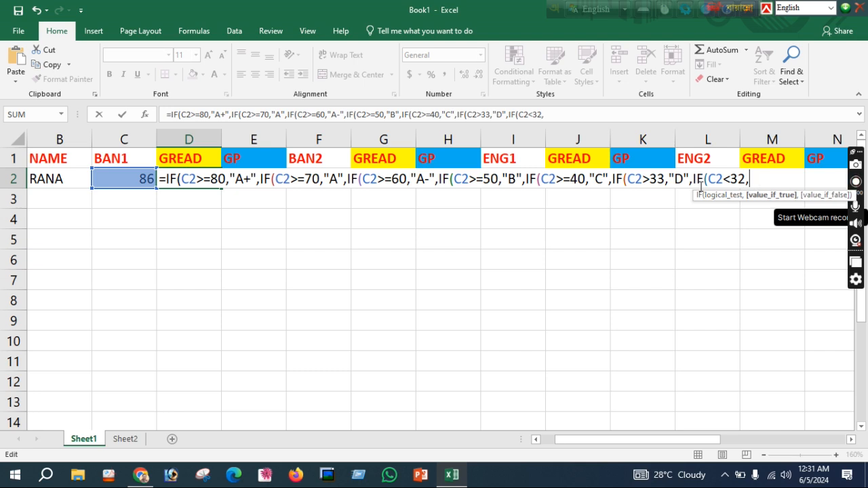
pyautogui.write('"')
pyautogui.write('F')
pyautogui.write('"')
# Step: Close all seven nested IFs with parentheses and enter the grade formula in D2
pyautogui.write('))')
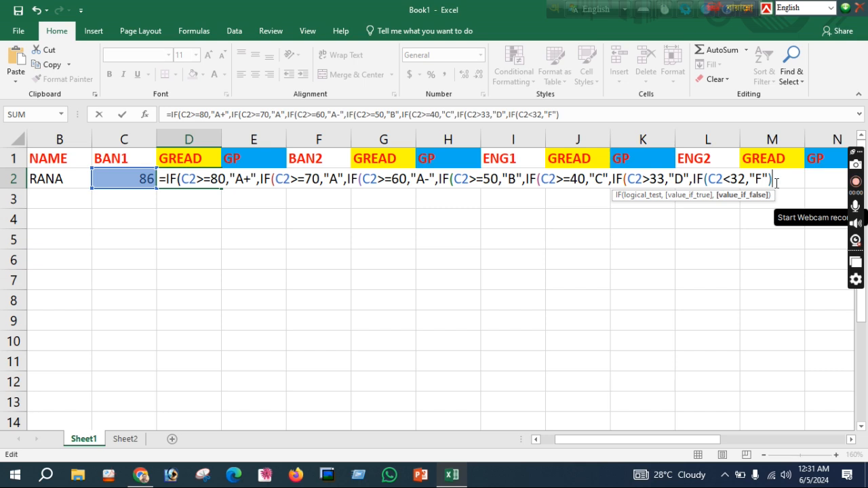
pyautogui.write('))')
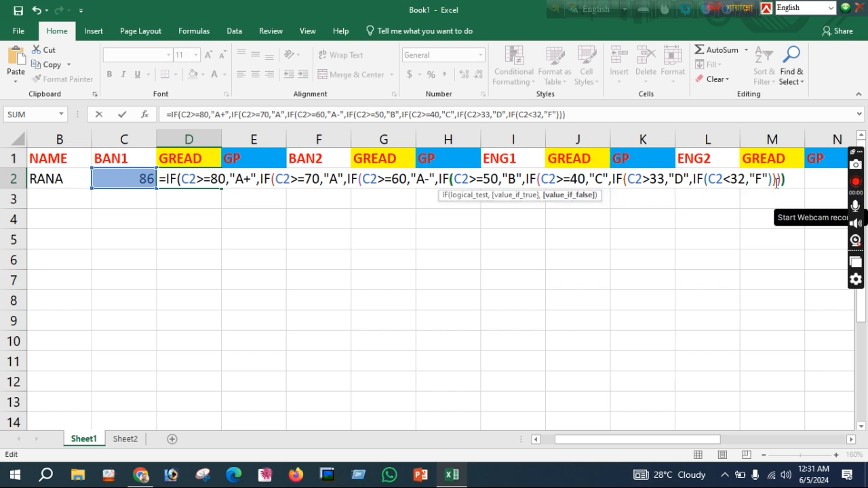
pyautogui.write('))')
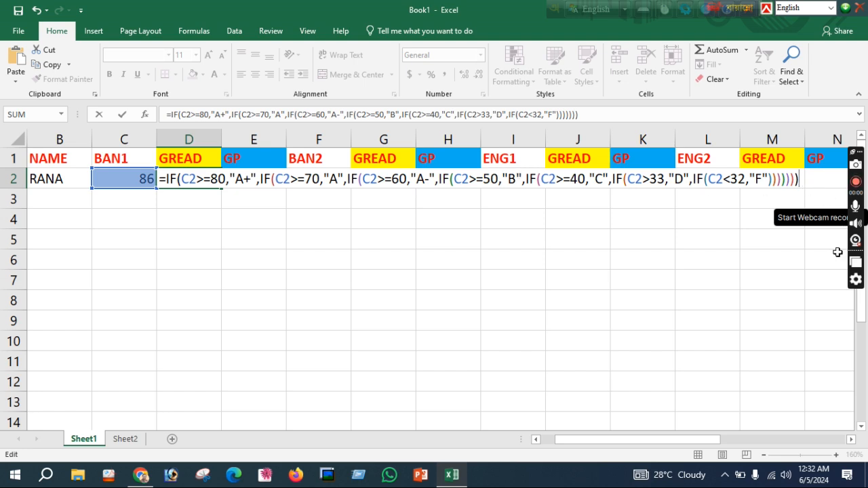
pyautogui.press('Return')
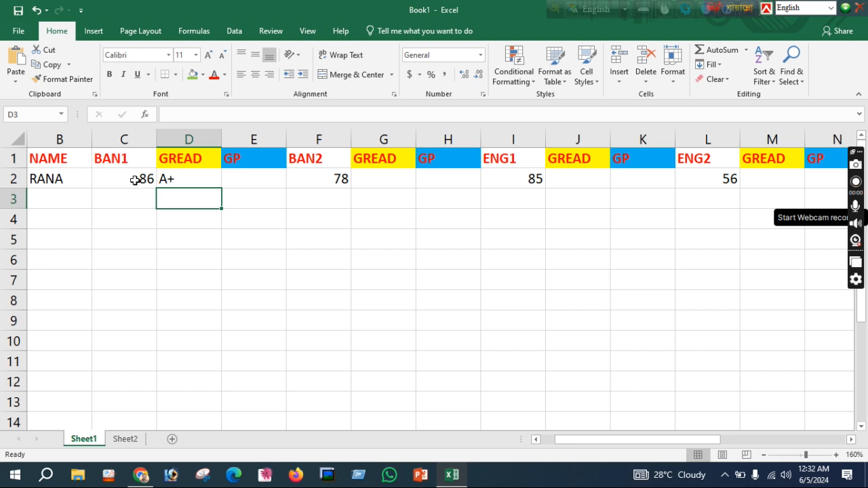
# Step: Check the mark in C2 against its grade in D2, and fill the D2 formula down to D7
pyautogui.click(171, 179)
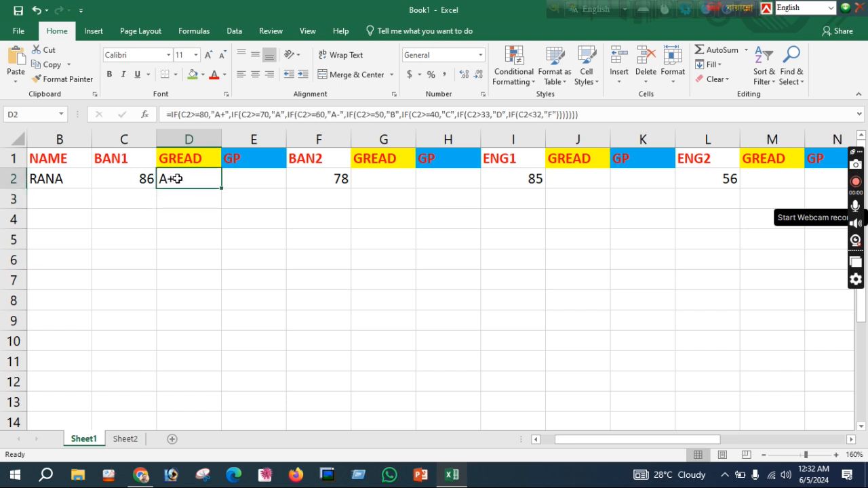
pyautogui.click(138, 178)
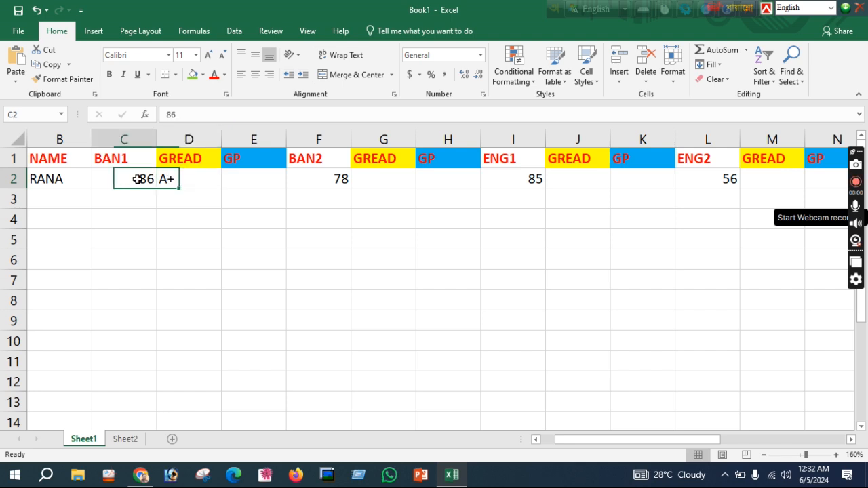
pyautogui.click(176, 179)
pyautogui.click(135, 183)
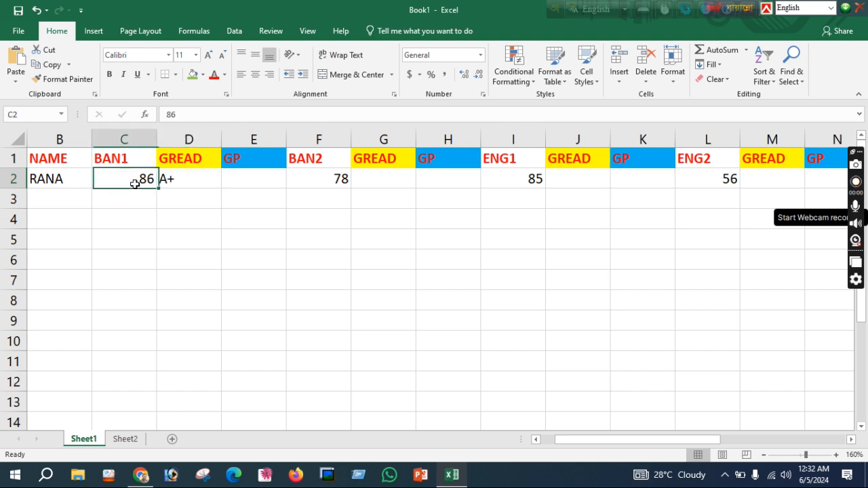
pyautogui.click(182, 183)
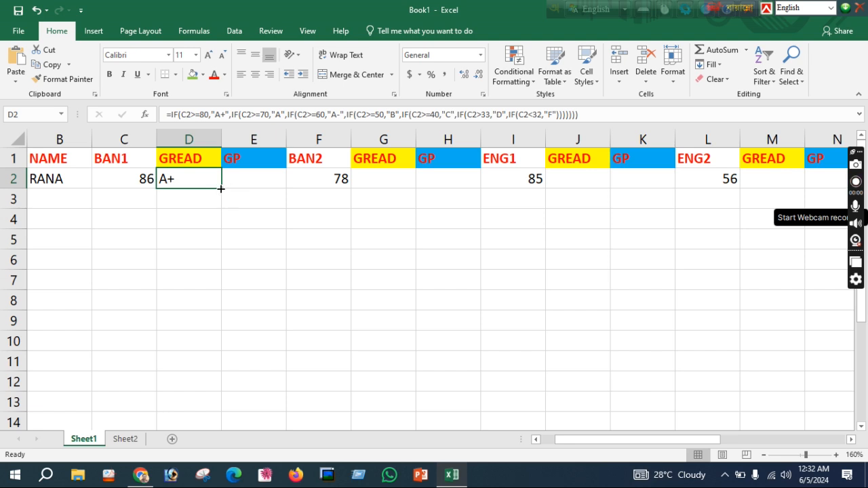
pyautogui.moveTo(221, 189); pyautogui.dragTo(214, 281)
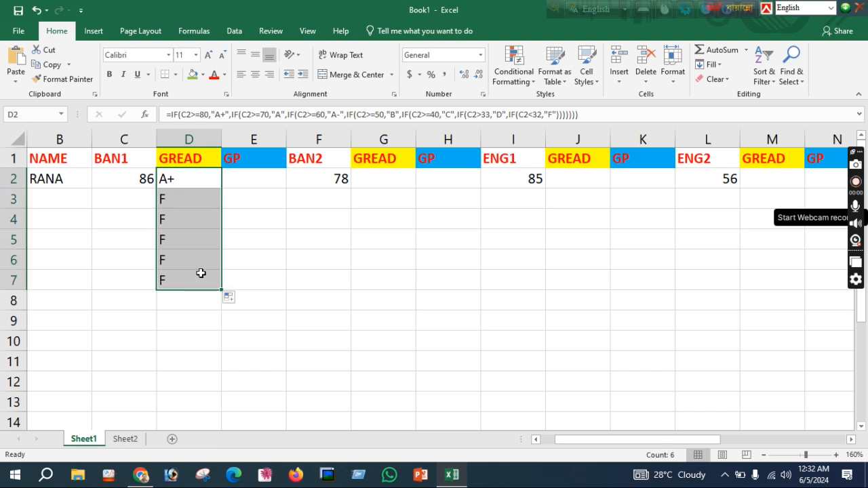
# Step: Enter the sample BAN1 marks 78, 65, 58, 48 and 35 in cells C3 to C7
pyautogui.click(135, 203)
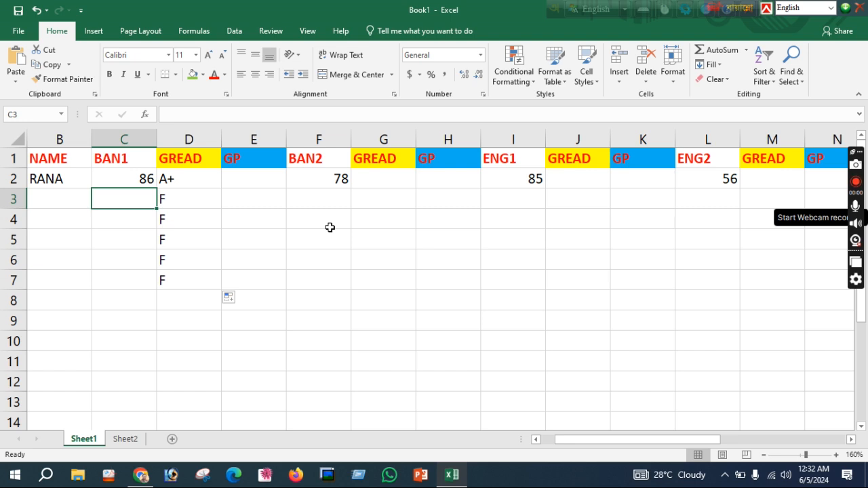
pyautogui.write('78')
pyautogui.press('Return')
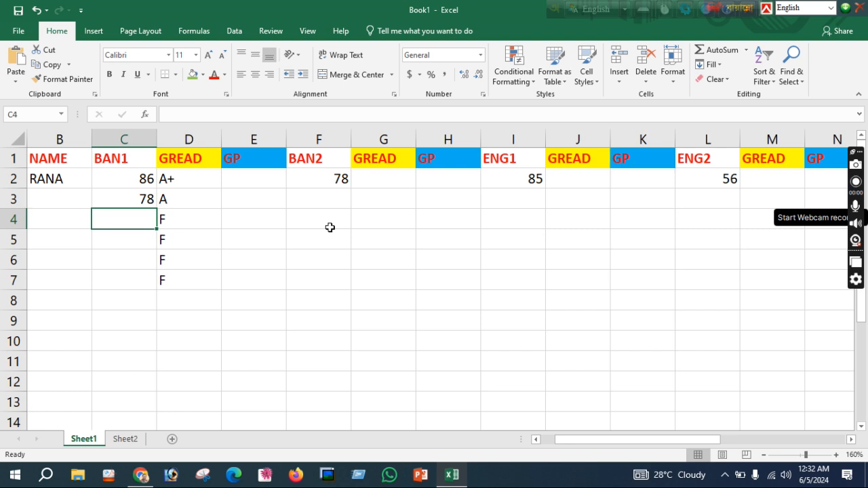
pyautogui.write('65')
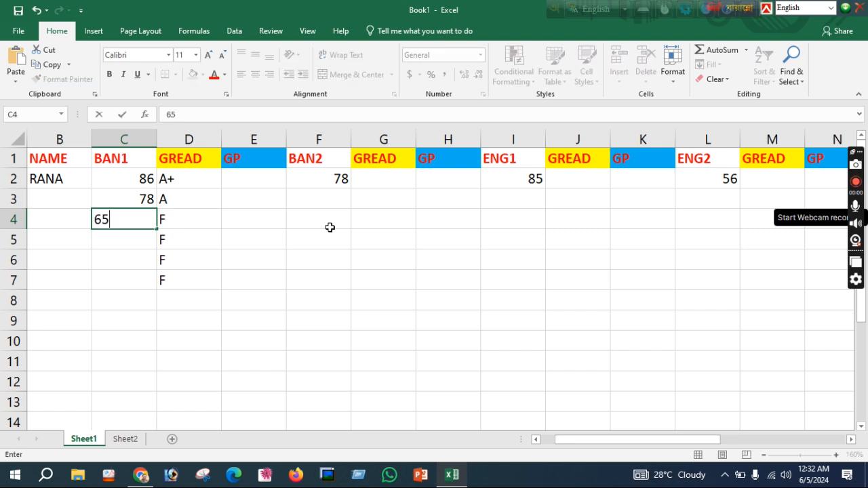
pyautogui.press('Return')
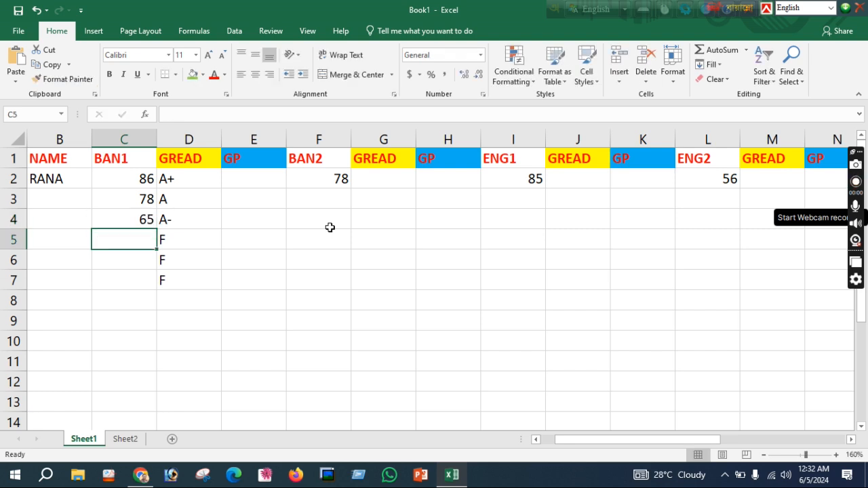
pyautogui.write('58')
pyautogui.press('Return')
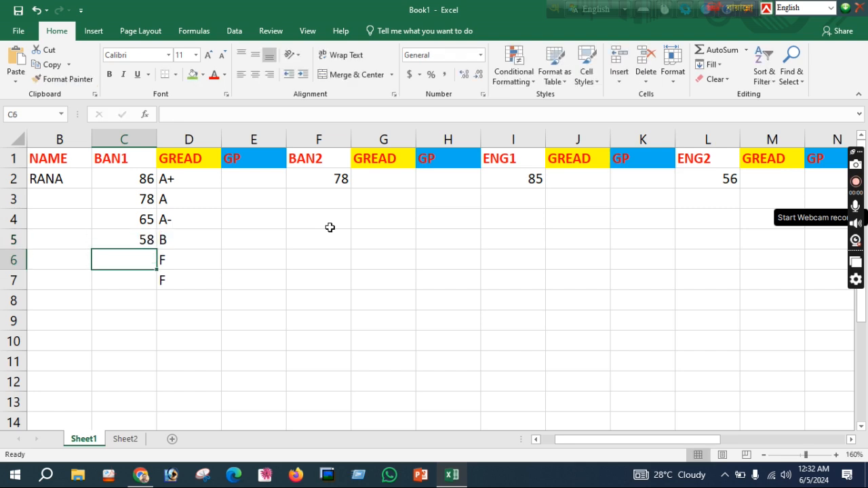
pyautogui.write('4')
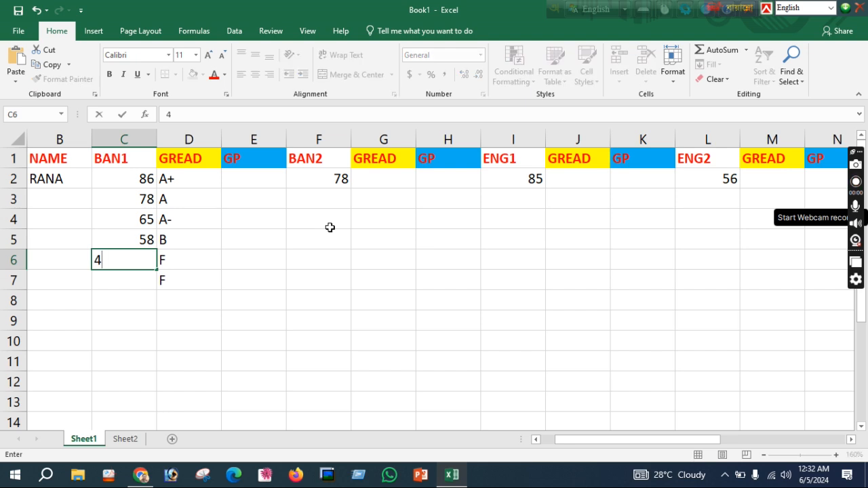
pyautogui.write('8')
pyautogui.press('Return')
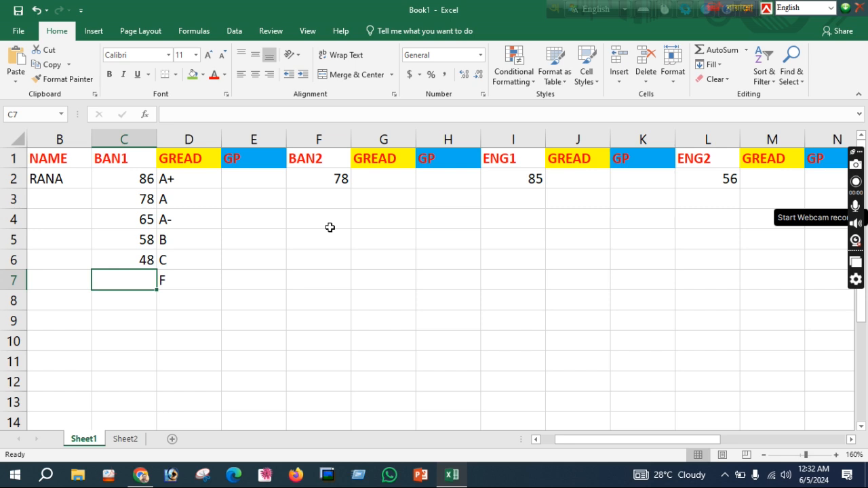
pyautogui.write('35')
pyautogui.hotkey('ctrl', 'Return')
pyautogui.press('Return')
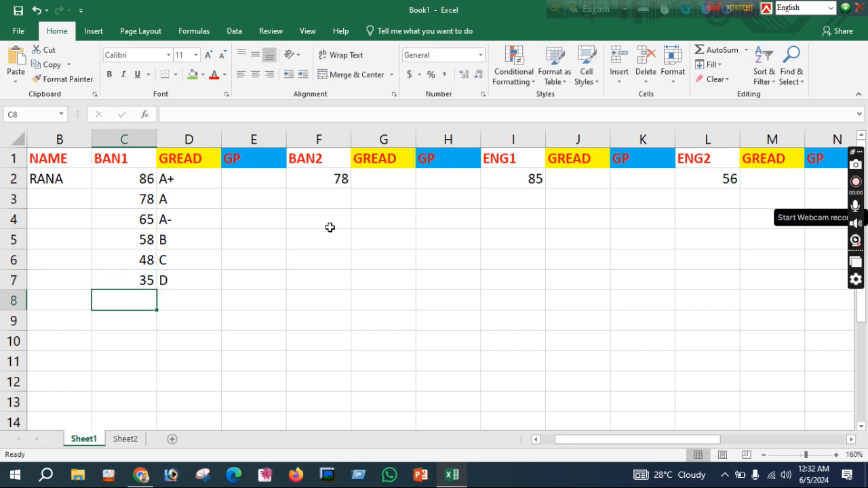
# Step: Extend the grade formula from D7 down to D8 and enter the mark 32 in C8
pyautogui.click(177, 282)
pyautogui.moveTo(221, 291); pyautogui.dragTo(221, 313)
pyautogui.click(138, 305)
pyautogui.write('32')
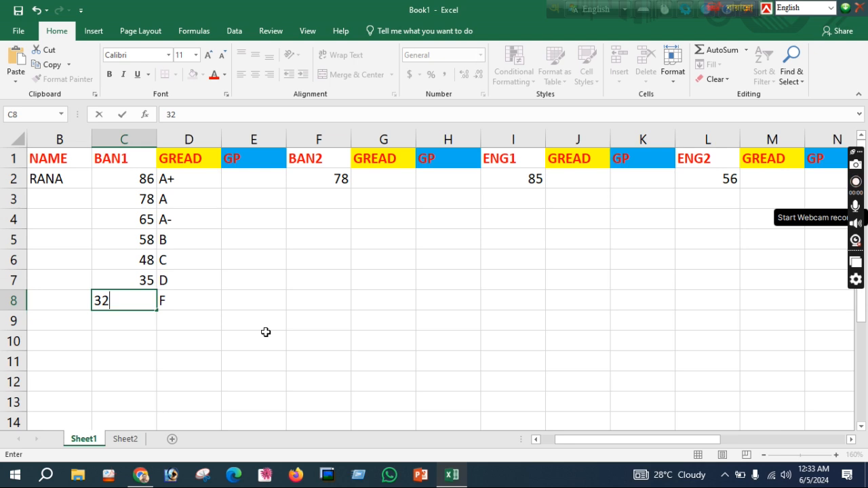
pyautogui.press('Return')
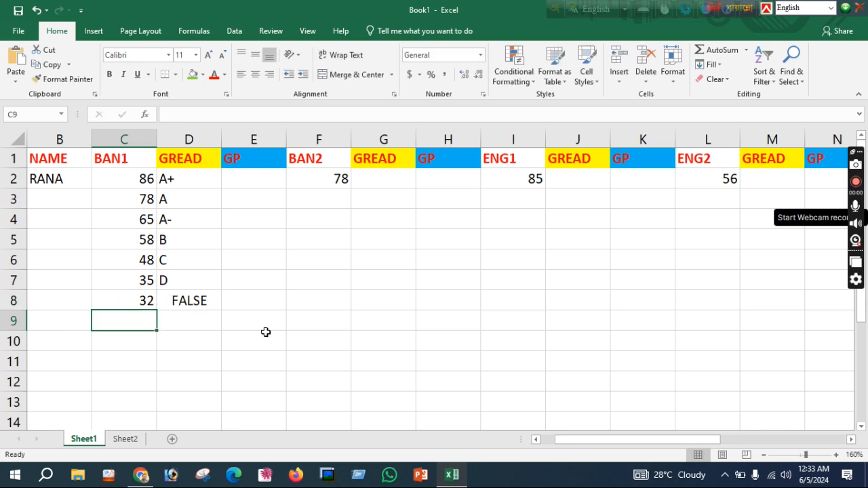
# Step: Inspect the grade formula in D8 and change the mark in C8 to 30
pyautogui.click(142, 305)
pyautogui.click(188, 305)
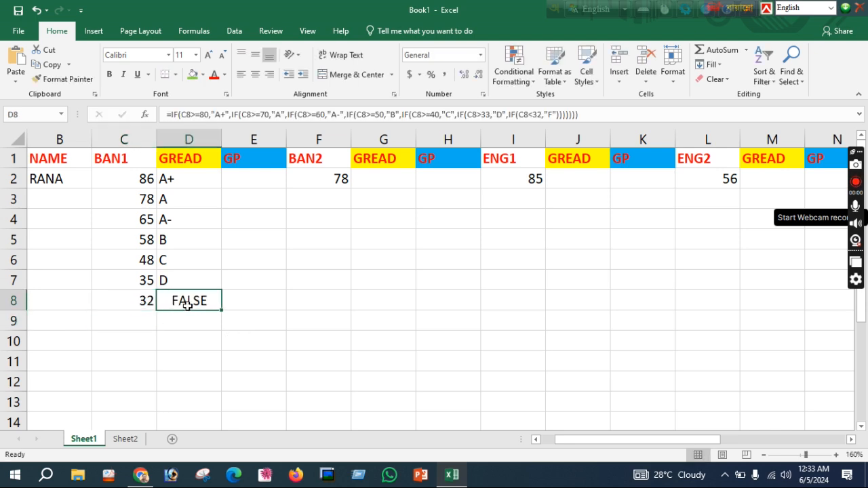
pyautogui.click(135, 300)
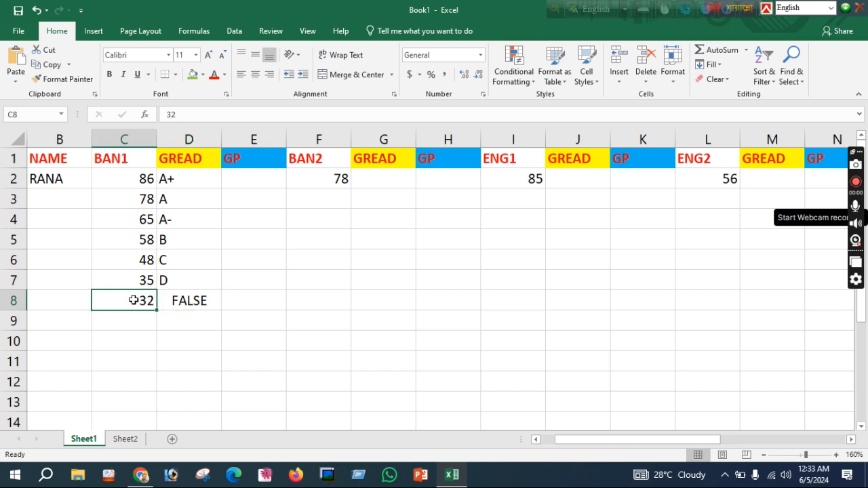
pyautogui.write('30')
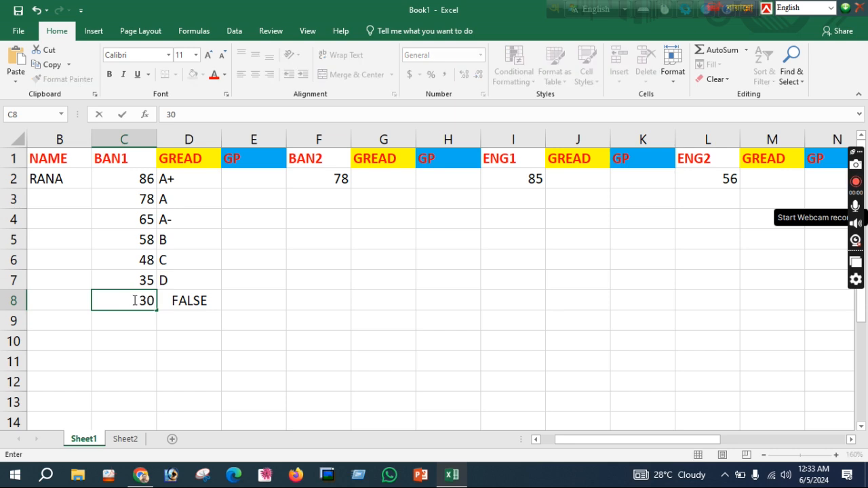
pyautogui.press('Tab')
pyautogui.press('Down')
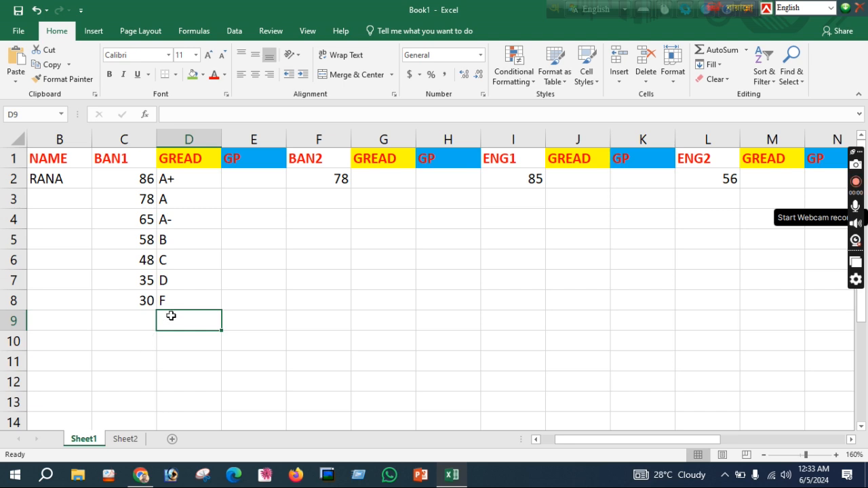
# Step: Review the complete nested IF grade formula in D2 without changing it
pyautogui.click(122, 300)
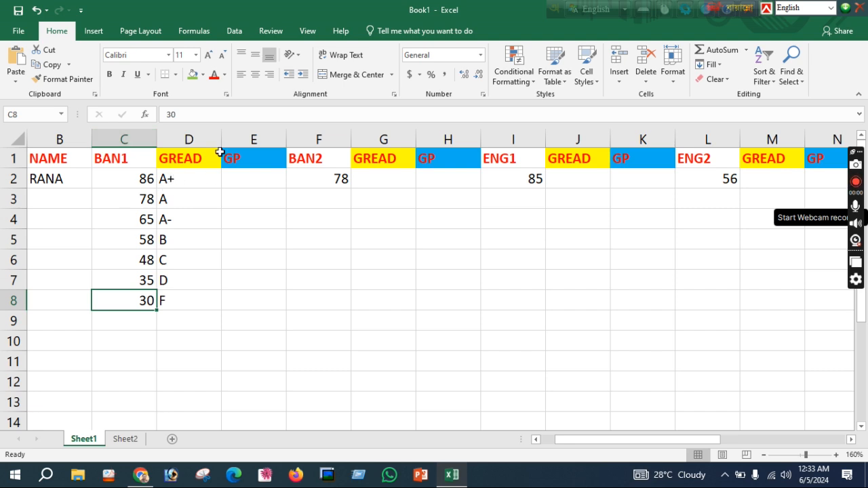
pyautogui.click(175, 179)
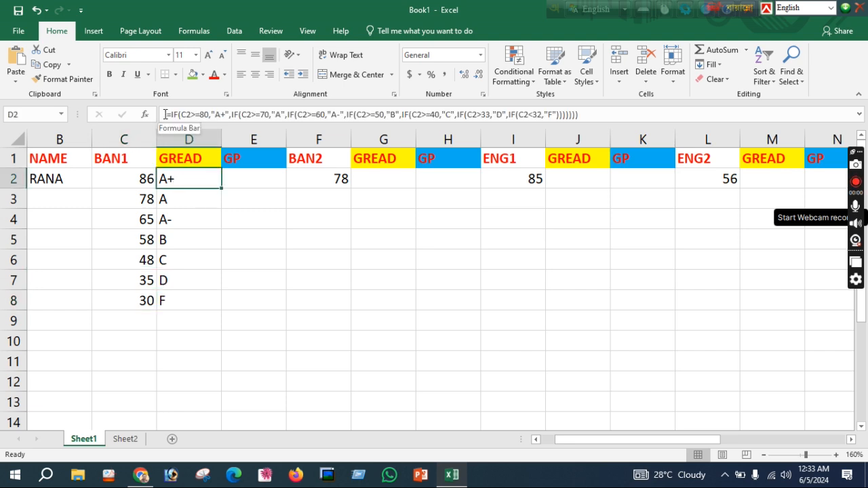
pyautogui.click(590, 116)
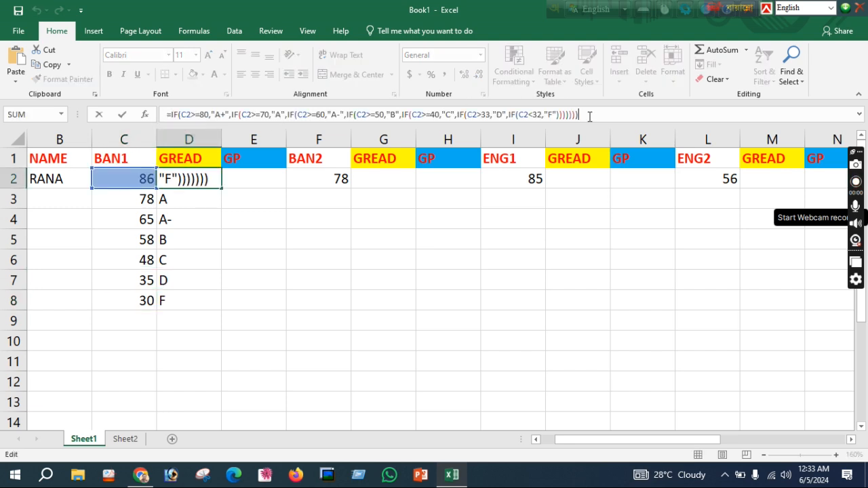
pyautogui.moveTo(496, 117); pyautogui.dragTo(154, 136)
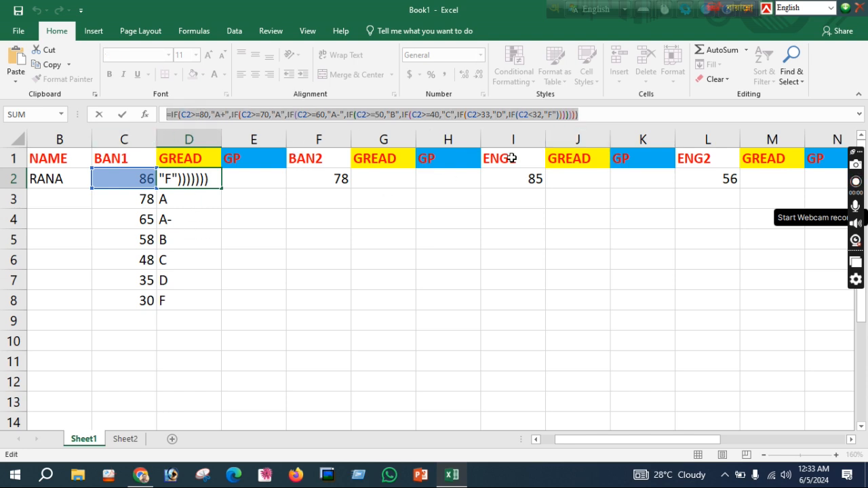
pyautogui.click(599, 118)
pyautogui.press('Return')
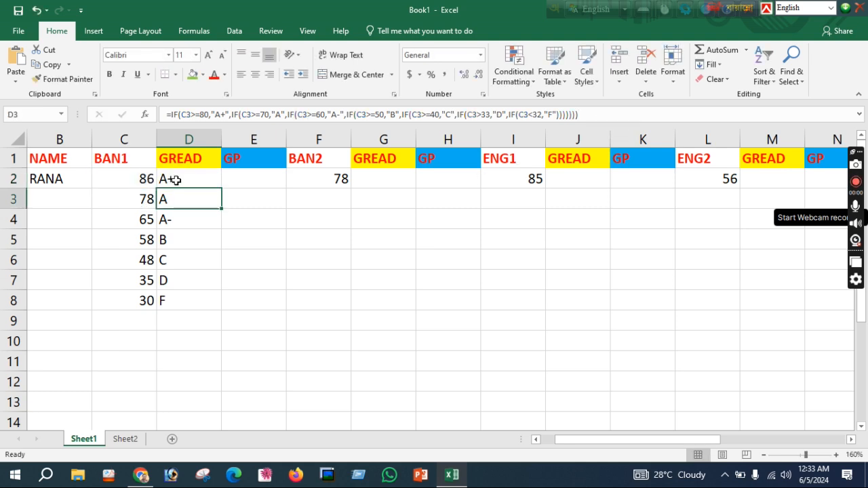
# Step: Look up the grade points for A+ and A in the grading scale on Sheet2, and return to Sheet1
pyautogui.click(241, 179)
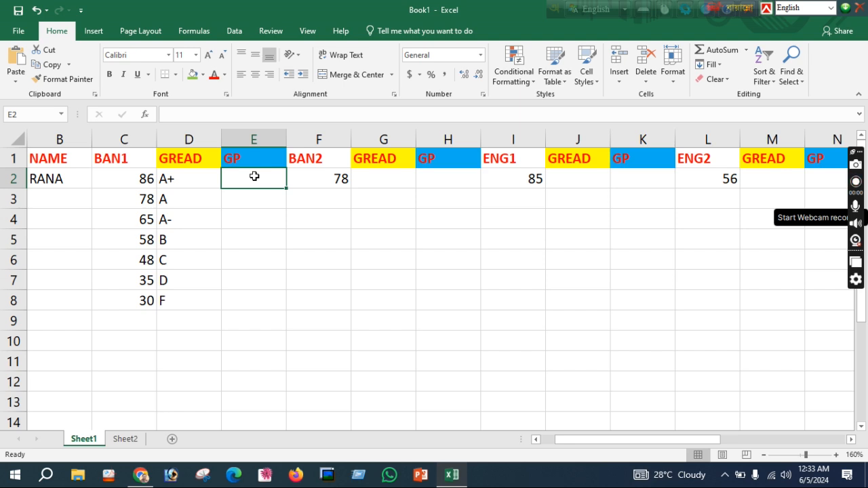
pyautogui.click(178, 178)
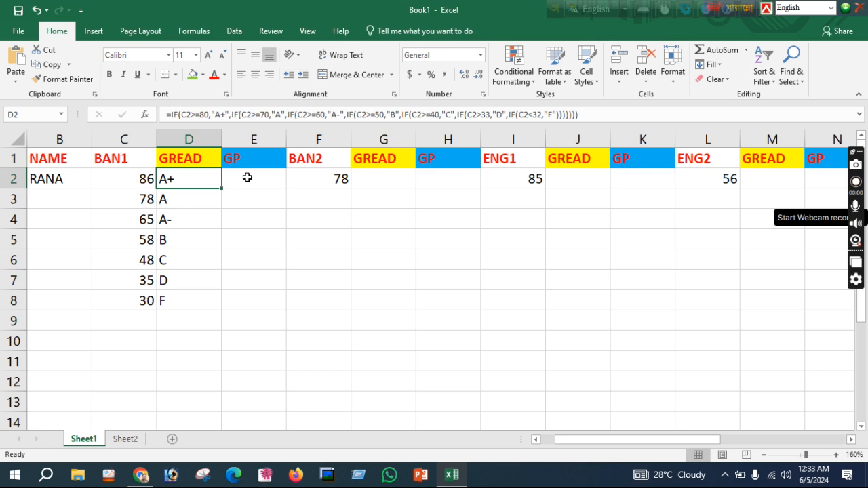
pyautogui.click(248, 177)
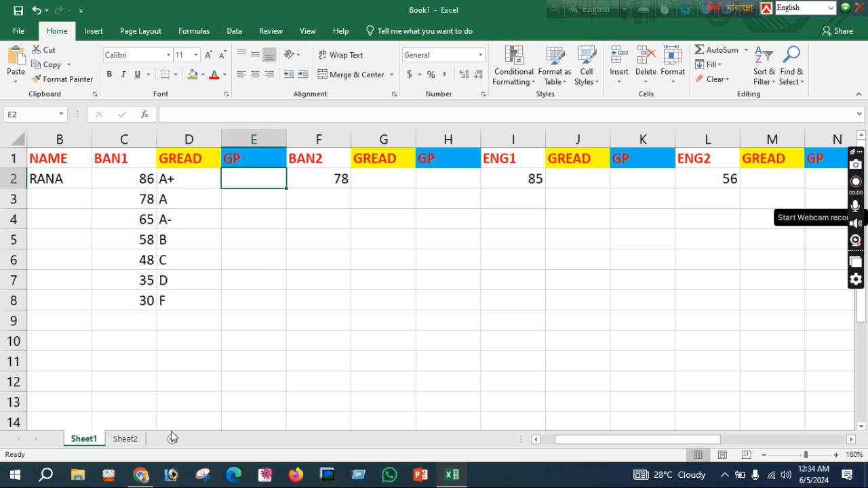
pyautogui.click(125, 440)
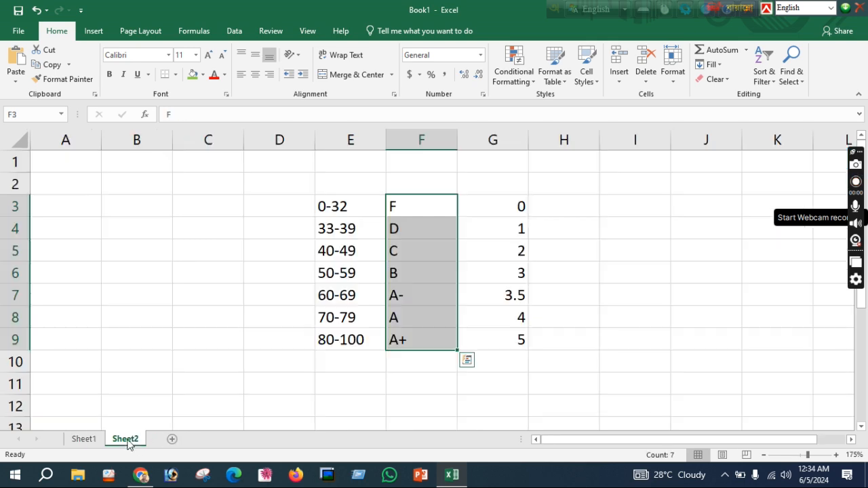
pyautogui.click(406, 340)
pyautogui.click(506, 343)
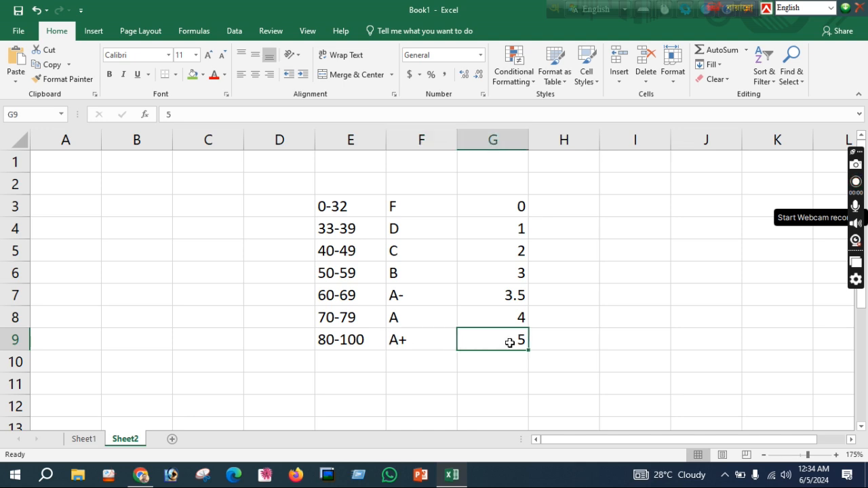
pyautogui.click(409, 317)
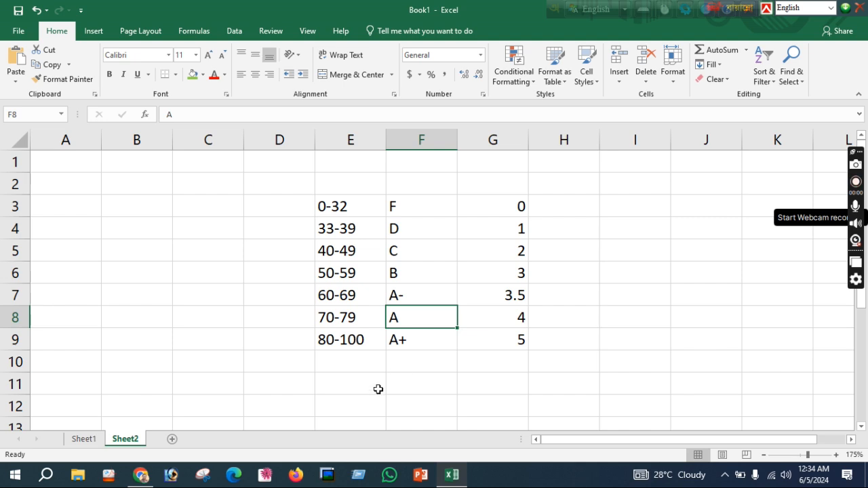
pyautogui.click(84, 439)
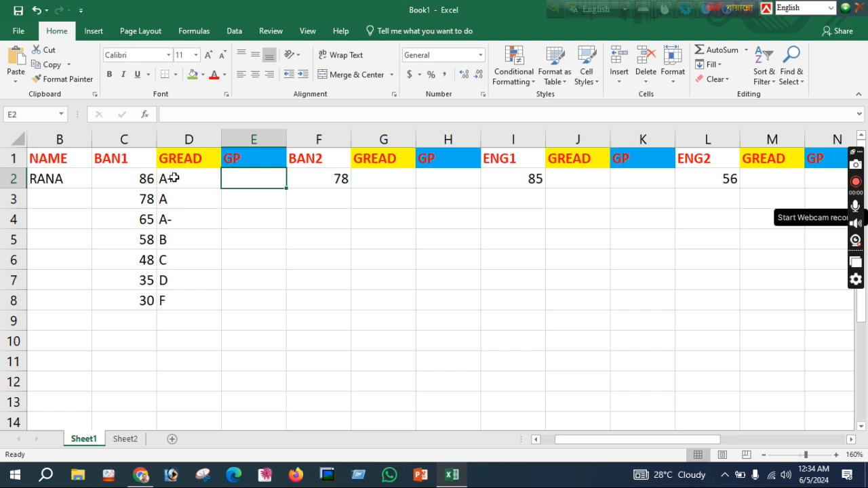
pyautogui.click(135, 178)
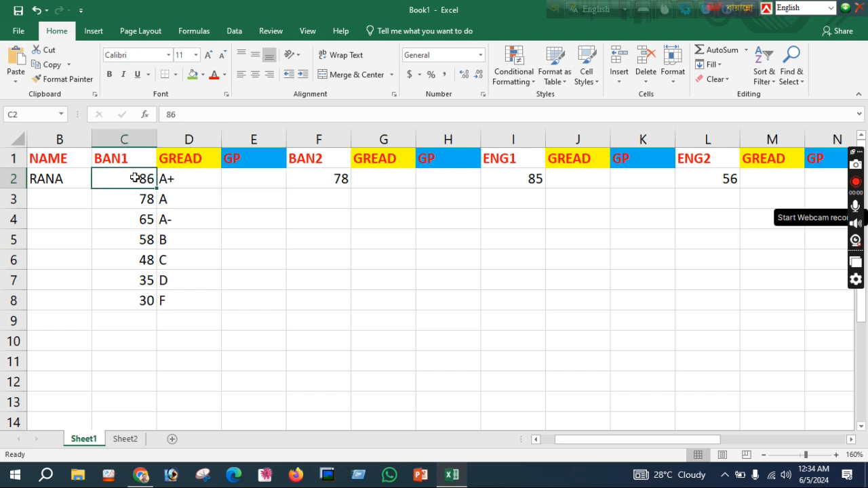
pyautogui.click(241, 182)
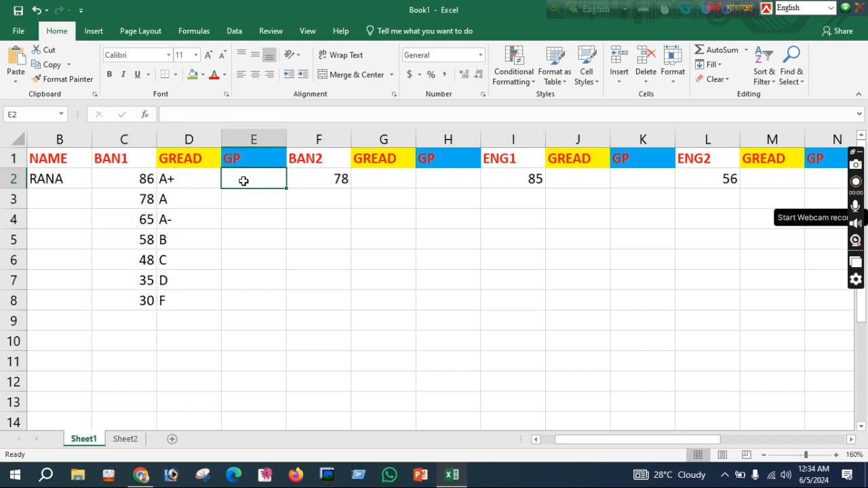
pyautogui.click(183, 179)
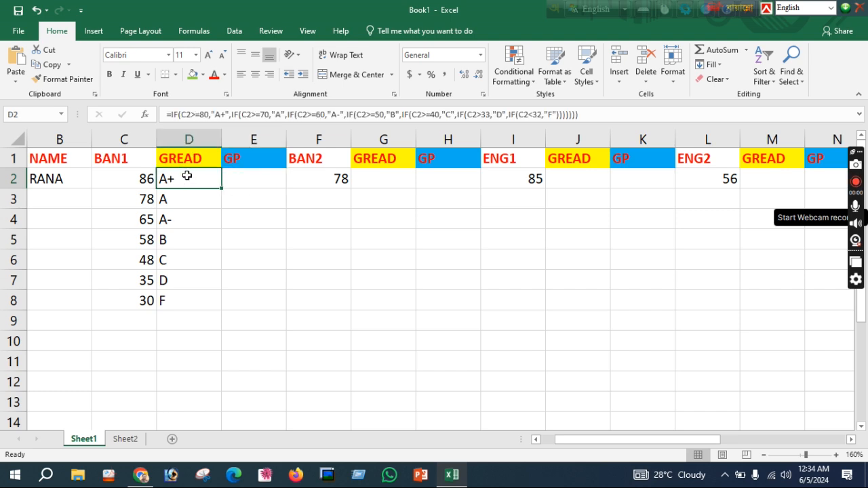
pyautogui.click(262, 180)
pyautogui.click(193, 179)
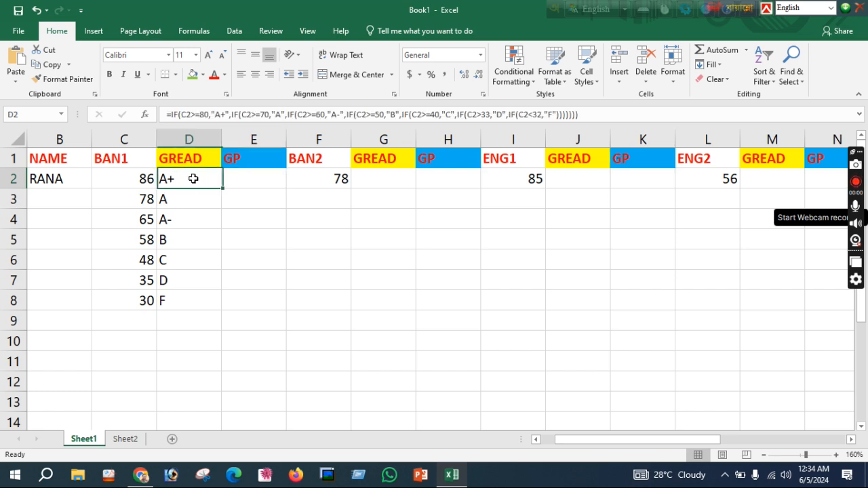
# Step: Start an IF formula in E2 that returns the grade point 5 when D2 equals "A+"
pyautogui.click(252, 181)
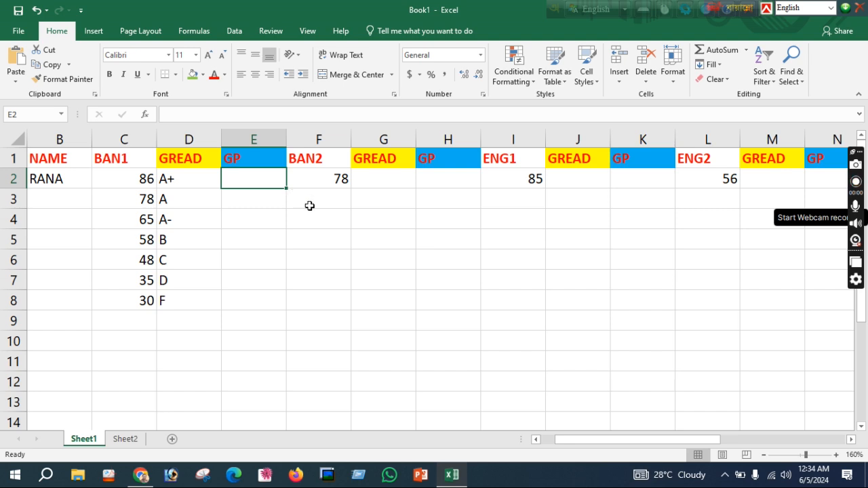
pyautogui.write('=')
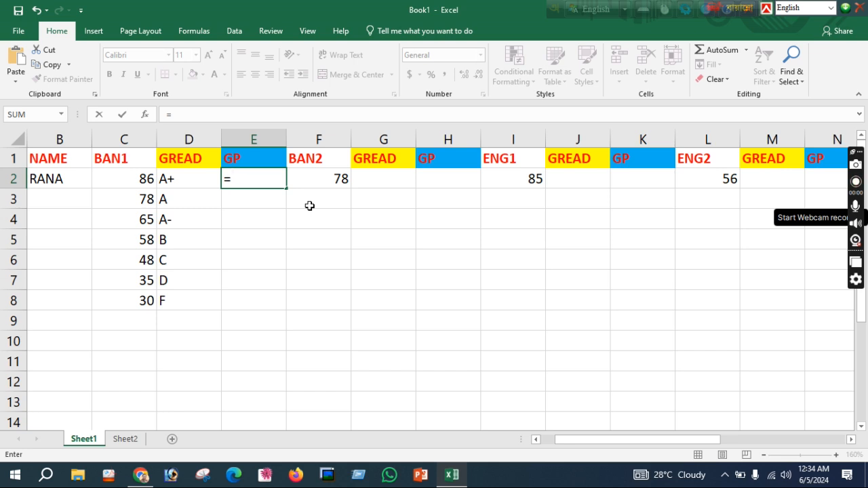
pyautogui.write('IF')
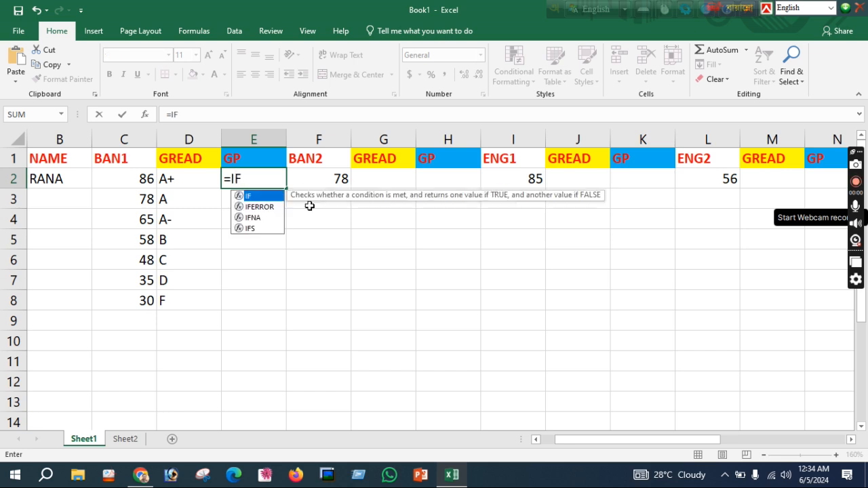
pyautogui.write('(')
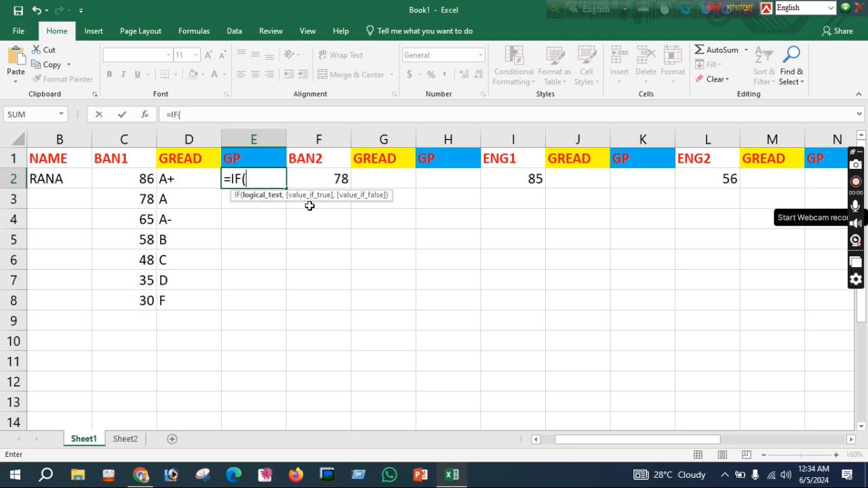
pyautogui.write('D')
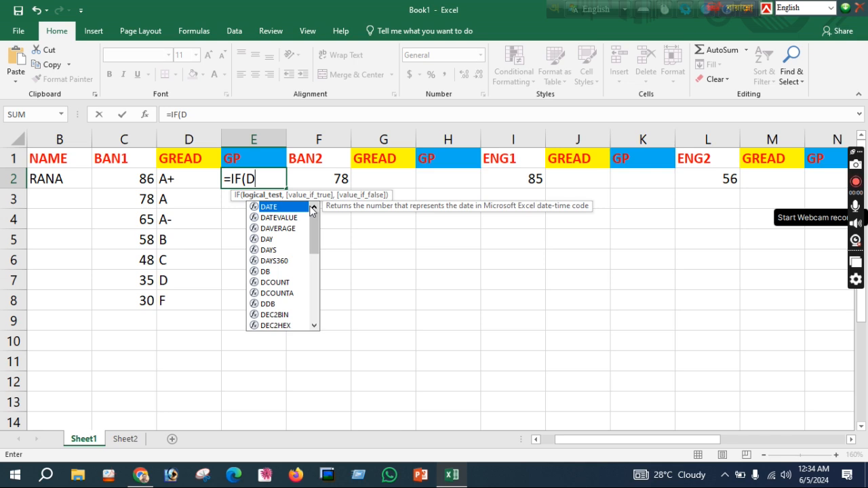
pyautogui.write('2')
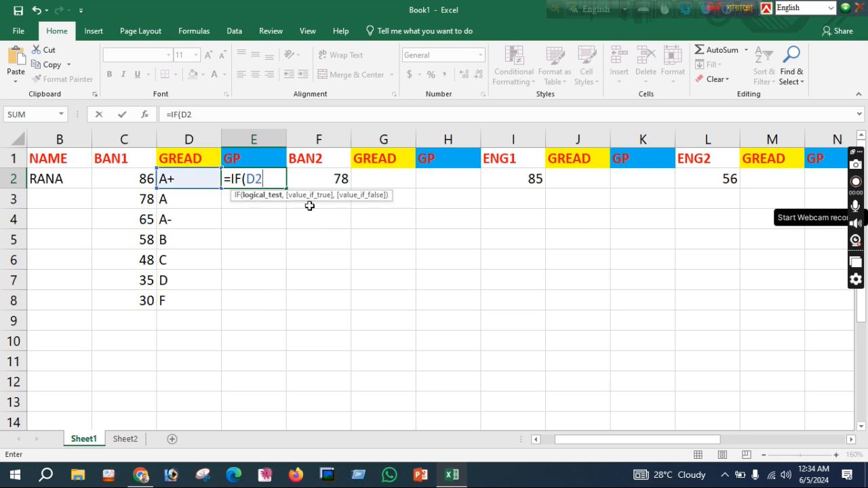
pyautogui.write('="A+')
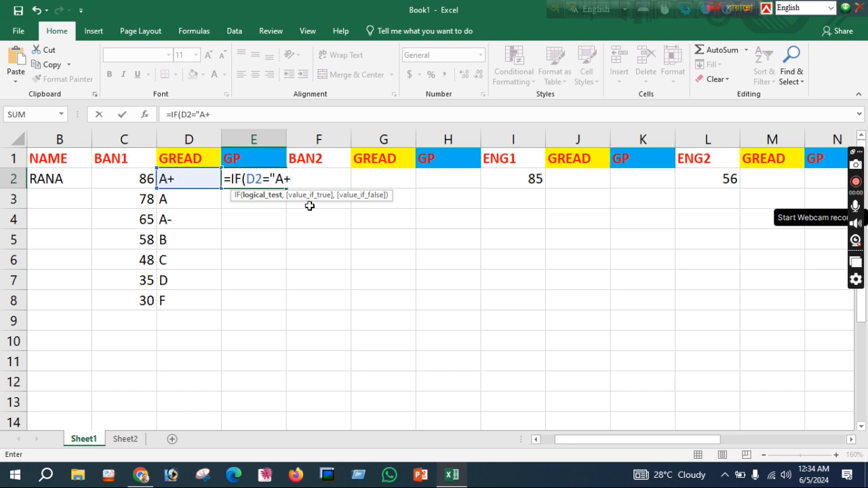
pyautogui.write('",')
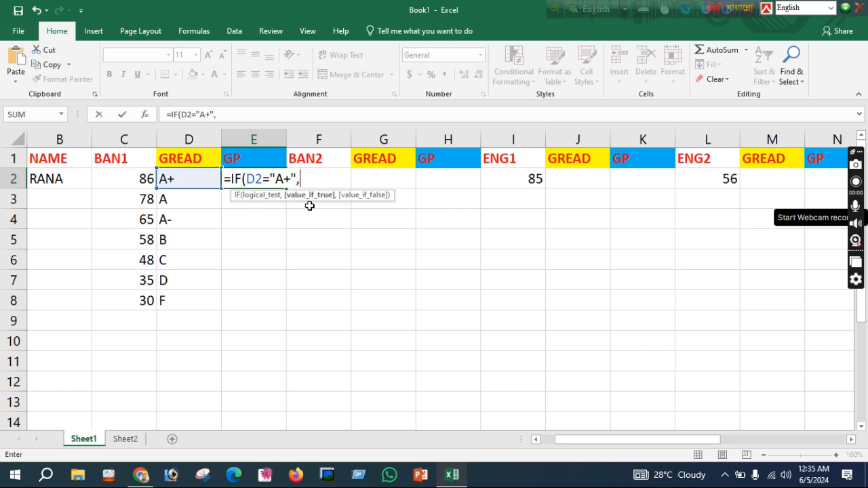
pyautogui.write('5,')
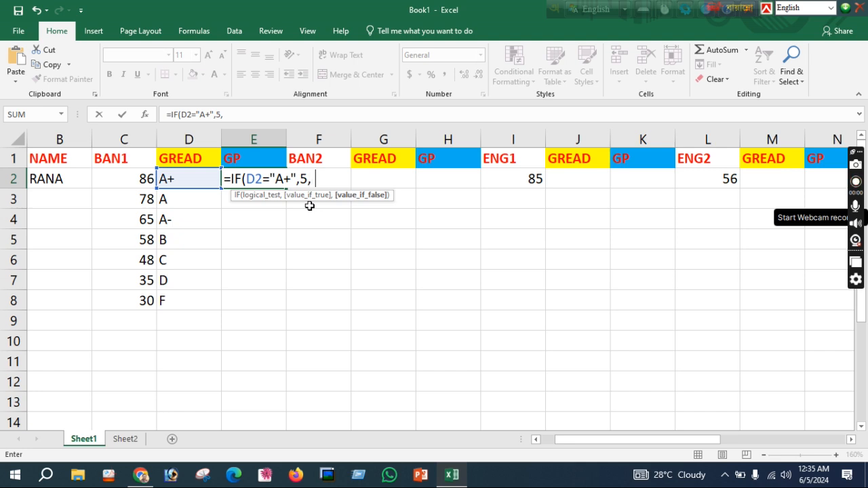
# Step: Nest a second IF in the E2 formula that returns 4 when D2 equals "A"
pyautogui.write('IF(')
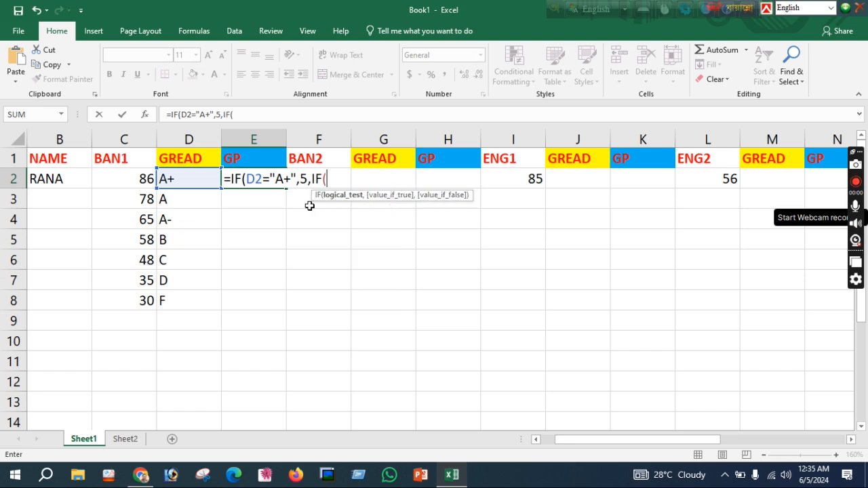
pyautogui.write('D2')
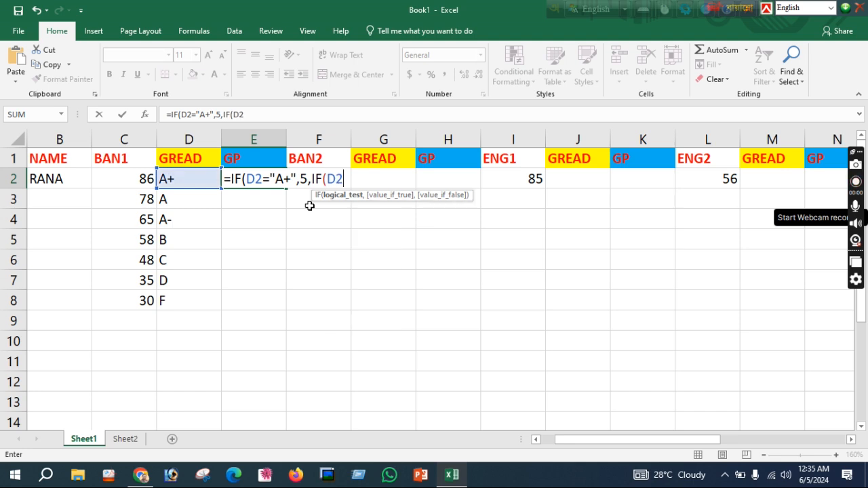
pyautogui.write('="A",')
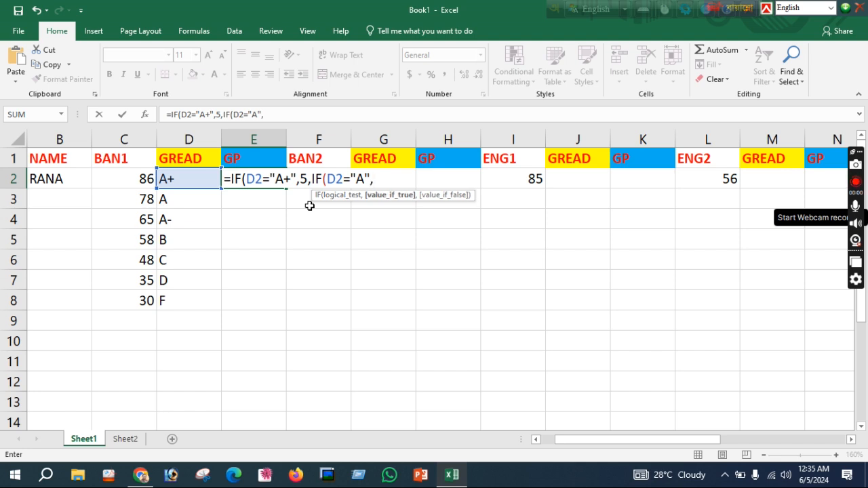
pyautogui.write('4,')
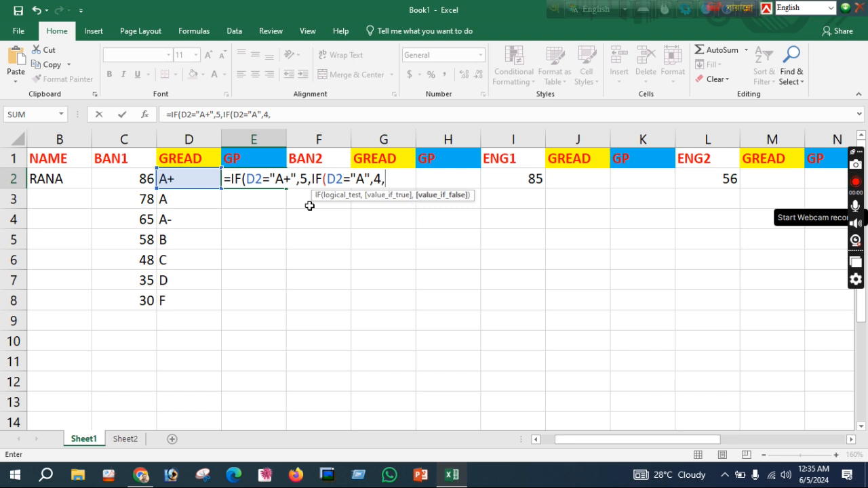
# Step: Nest a third IF in the E2 formula that returns 3.5 when D2 equals "A-"
pyautogui.write('IF')
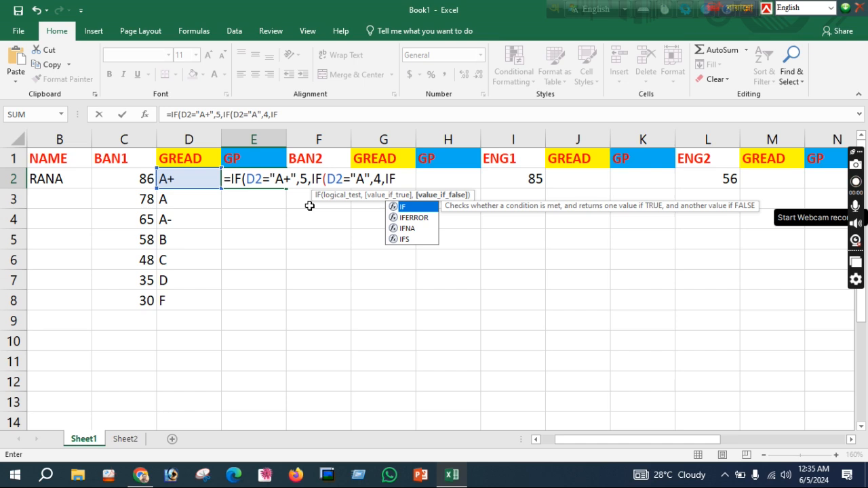
pyautogui.write('(')
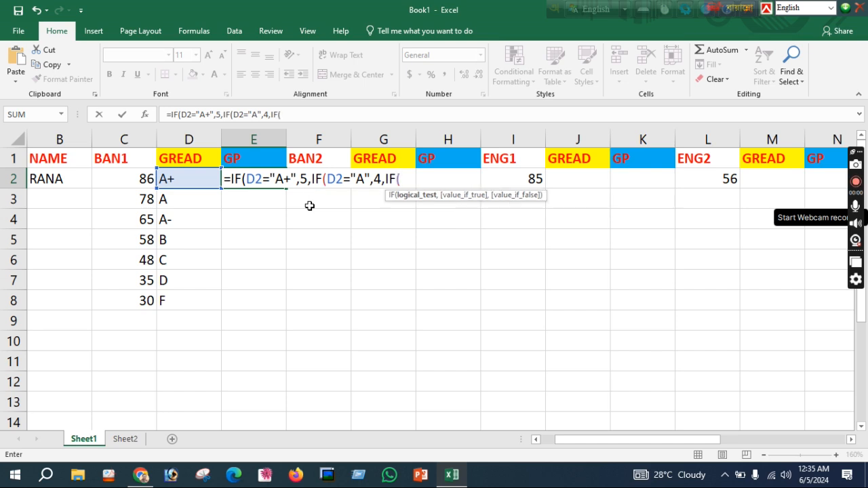
pyautogui.write('D2')
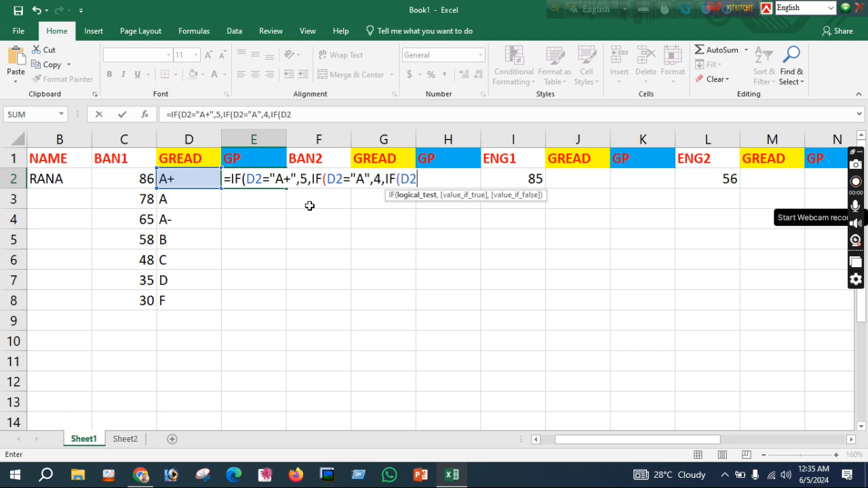
pyautogui.write('="A-",3.5')
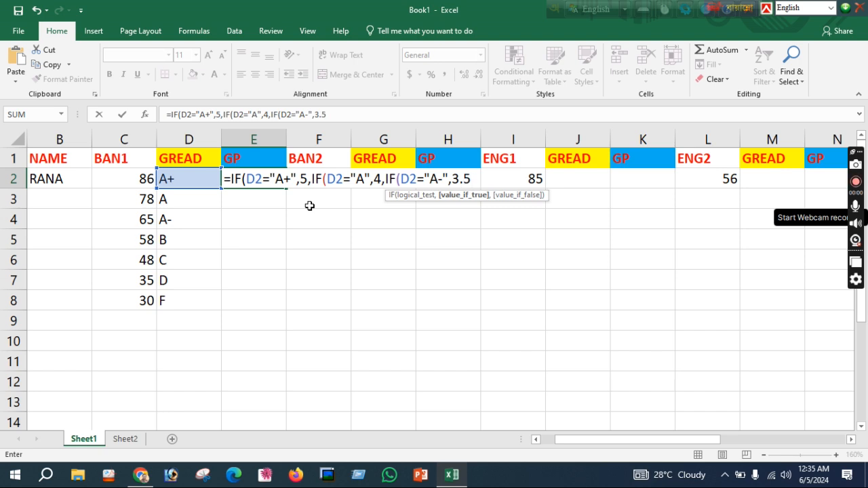
pyautogui.write(',')
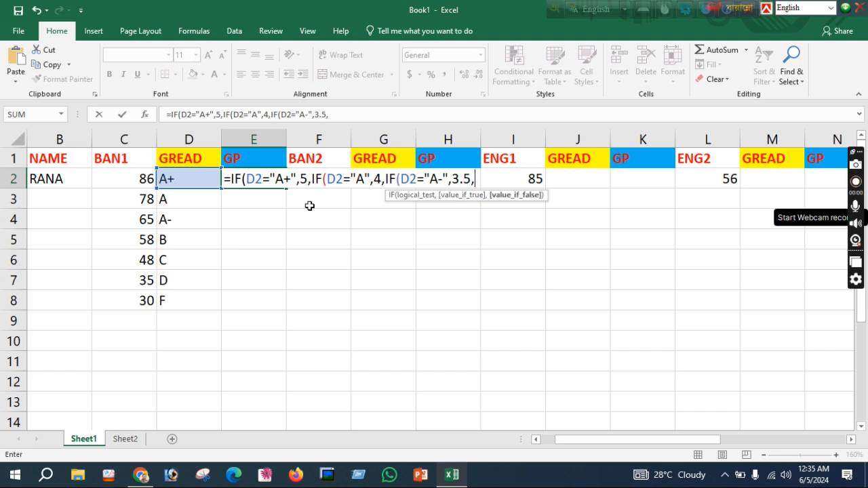
# Step: Nest a fourth IF in the E2 formula that returns 3 when D2 equals "B"
pyautogui.write('IF(')
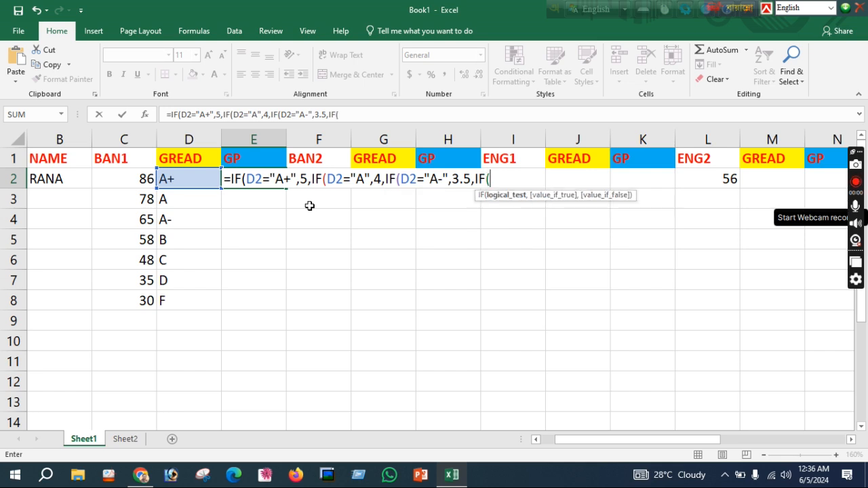
pyautogui.write('D2')
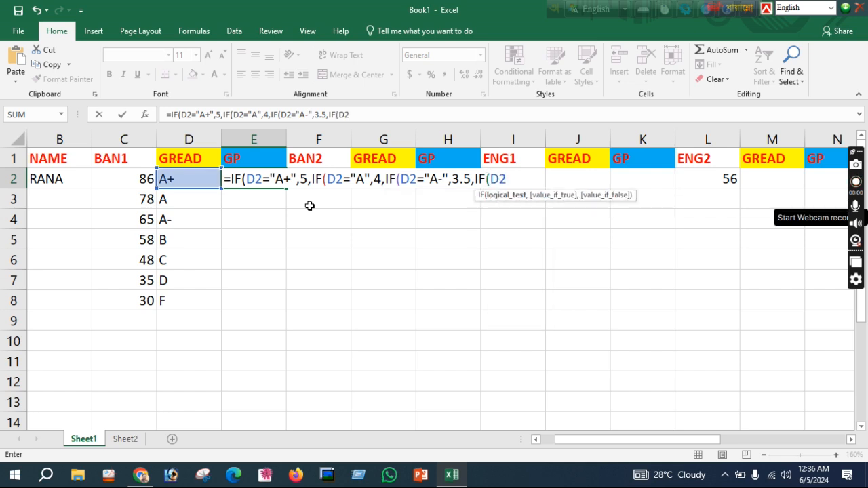
pyautogui.write('=')
pyautogui.write('"B')
pyautogui.write('",')
pyautogui.write('3')
pyautogui.click(533, 178)
pyautogui.write(',5')
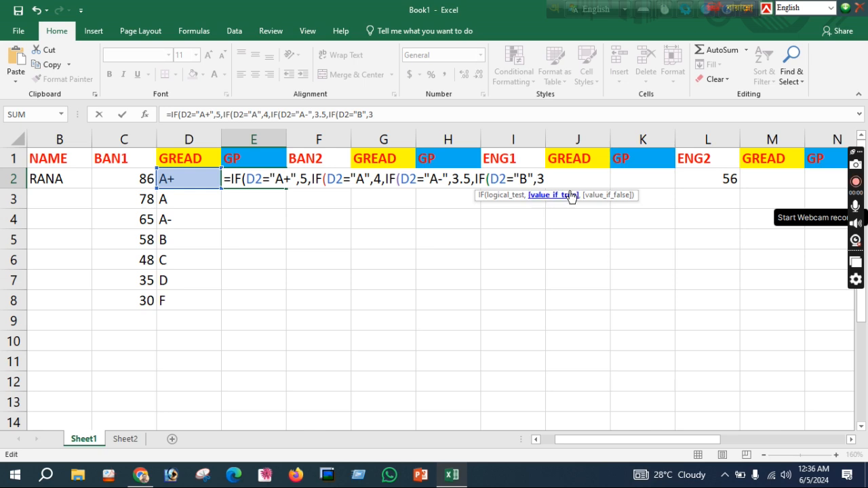
pyautogui.write(',')
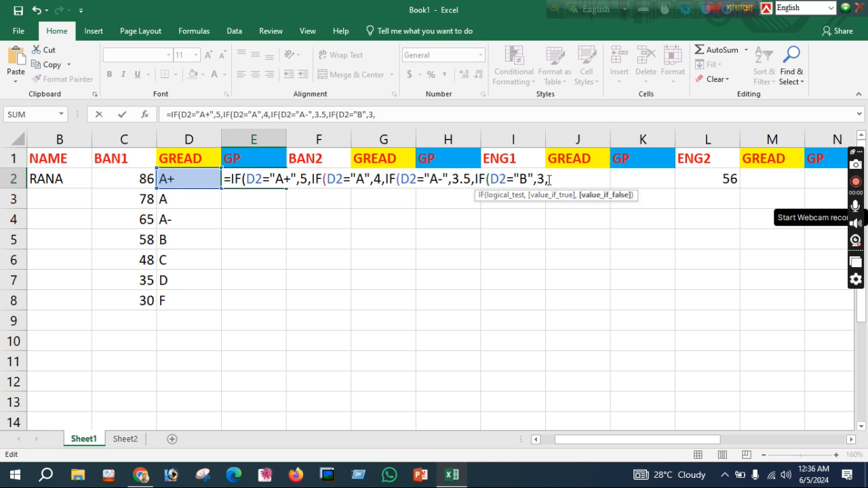
# Step: Nest a fifth IF in the E2 formula that returns 2 when D2 equals "C"
pyautogui.write('IF')
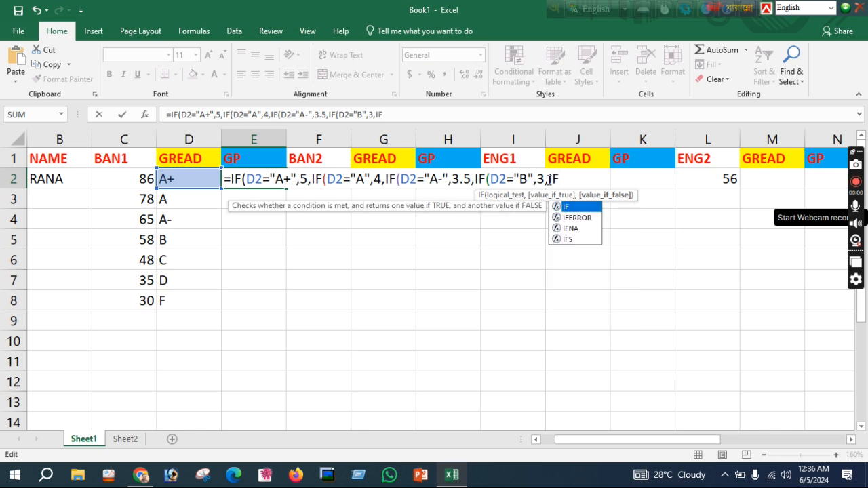
pyautogui.write('(')
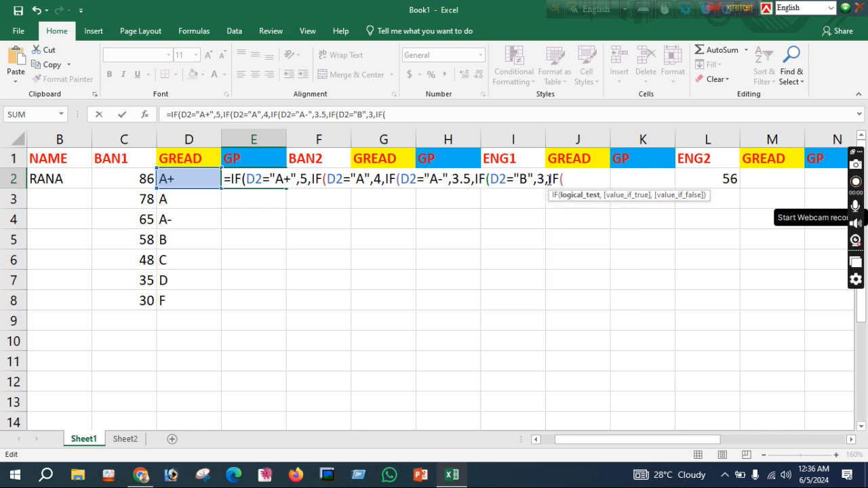
pyautogui.write('D2')
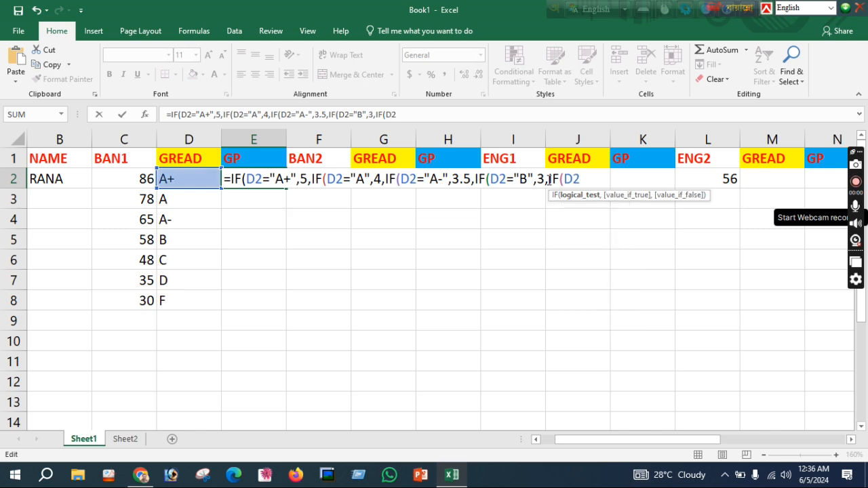
pyautogui.write('="C",')
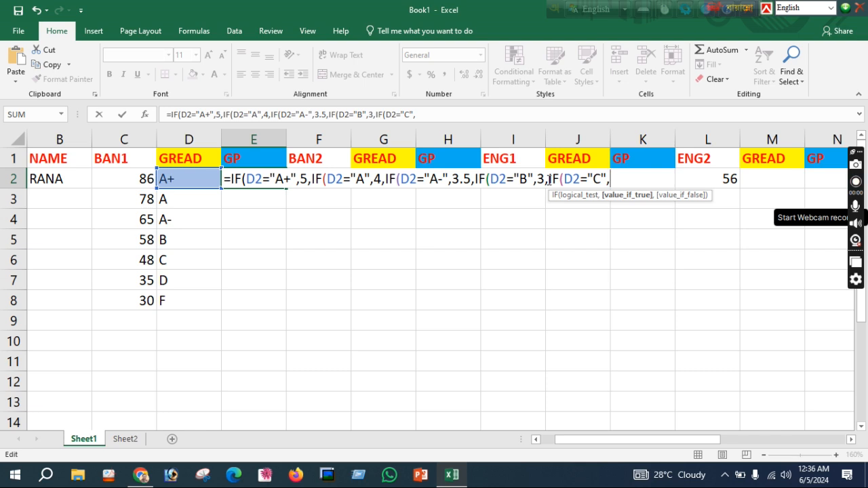
pyautogui.write('2,')
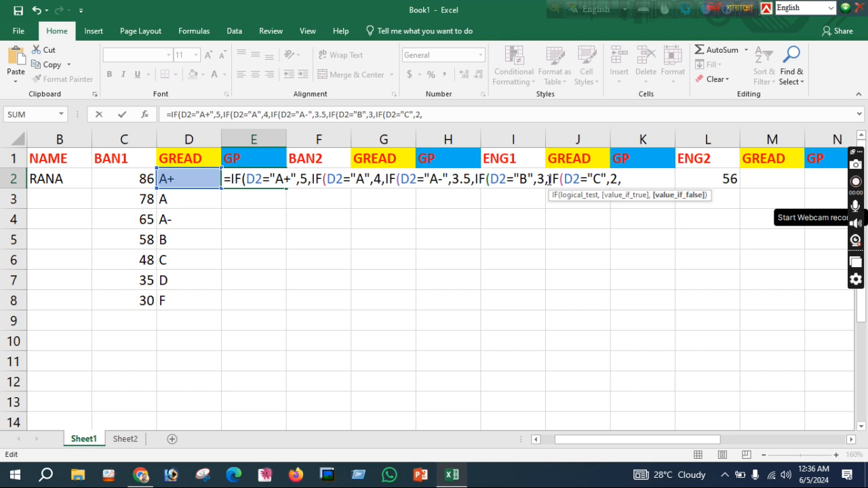
# Step: Nest a sixth IF in the E2 formula that returns 1 when D2 equals "D"
pyautogui.write('IF')
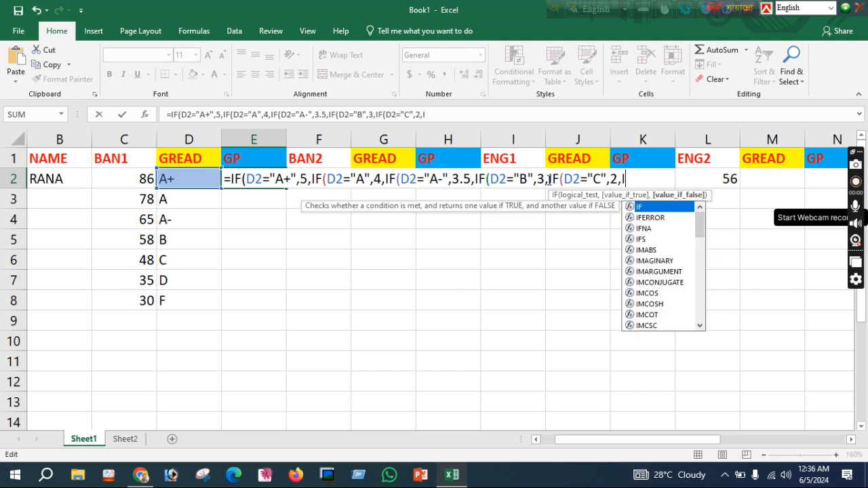
pyautogui.write('(')
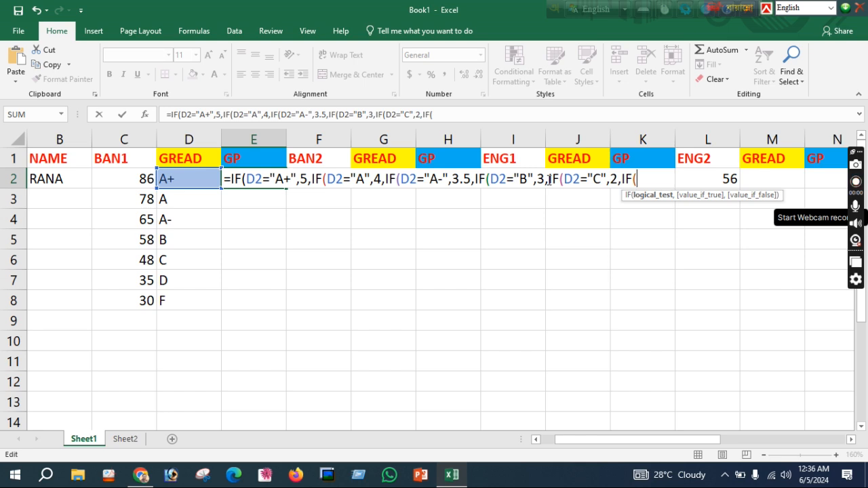
pyautogui.write('D2')
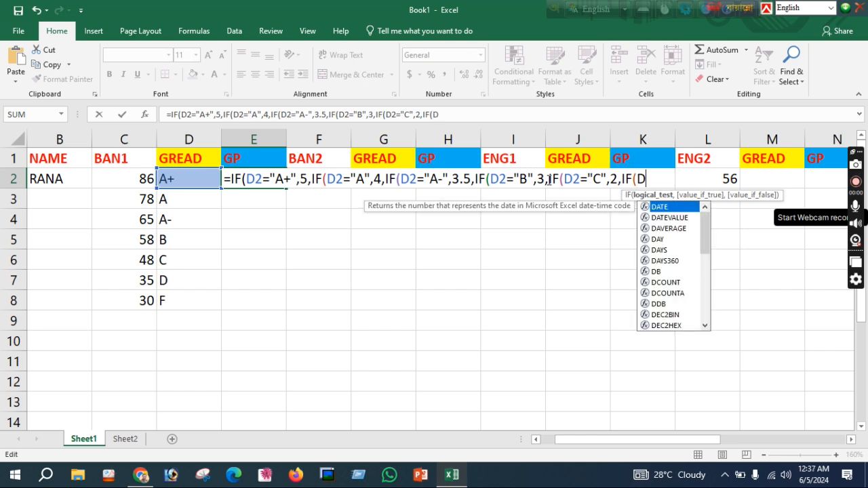
pyautogui.write('=')
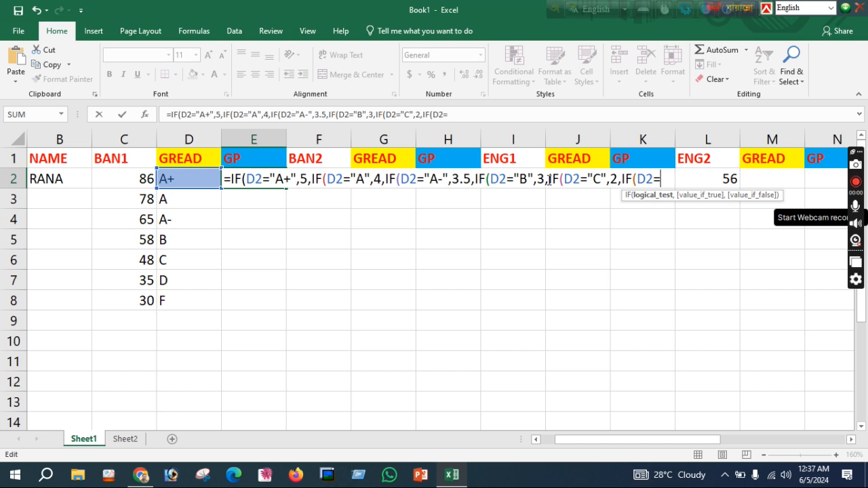
pyautogui.write('"D",')
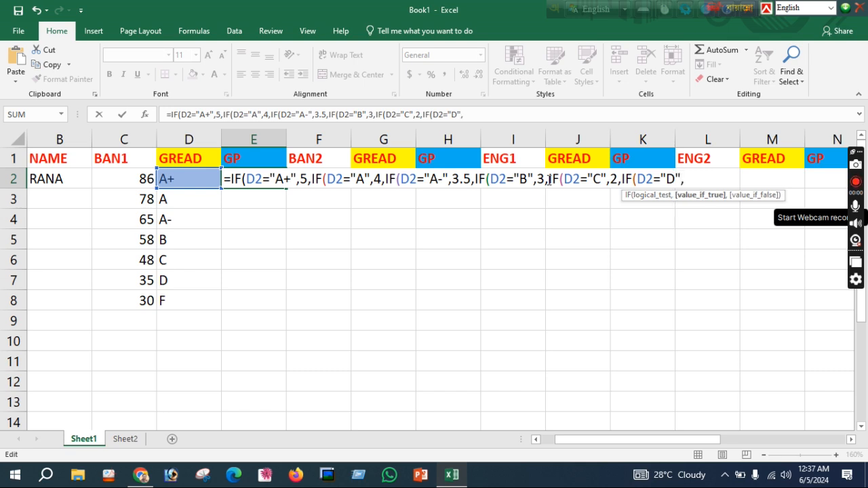
pyautogui.write('1,')
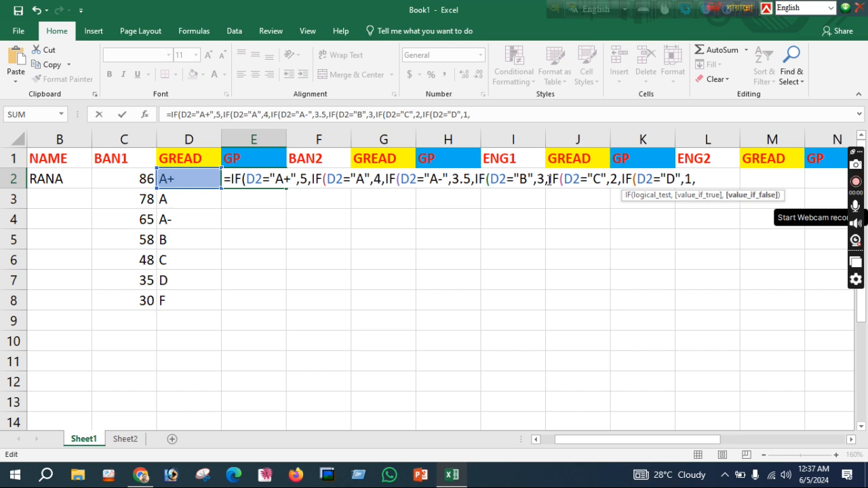
# Step: Nest a seventh IF that returns 0 when D2 equals "F", then close all seven brackets and commit the E2 formula
pyautogui.write('IF')
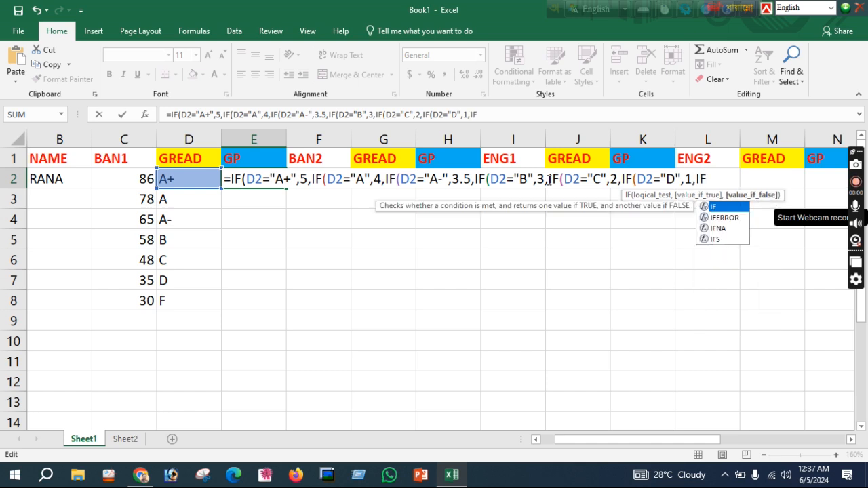
pyautogui.write('(')
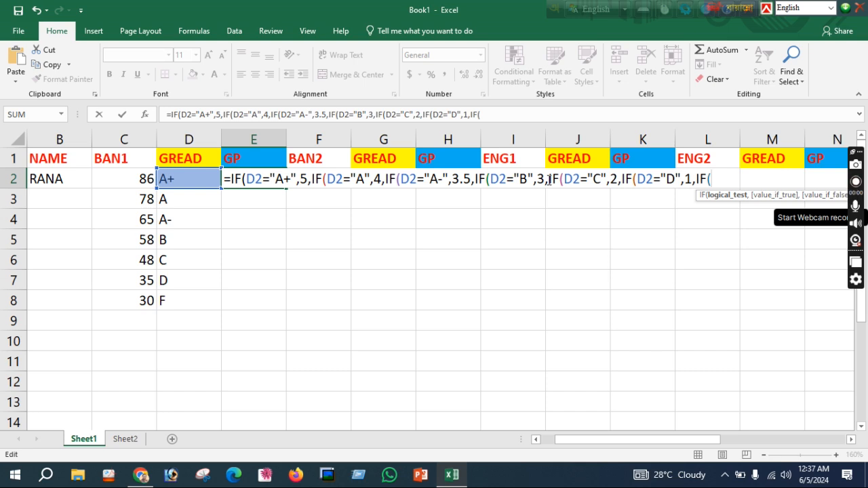
pyautogui.write('D2')
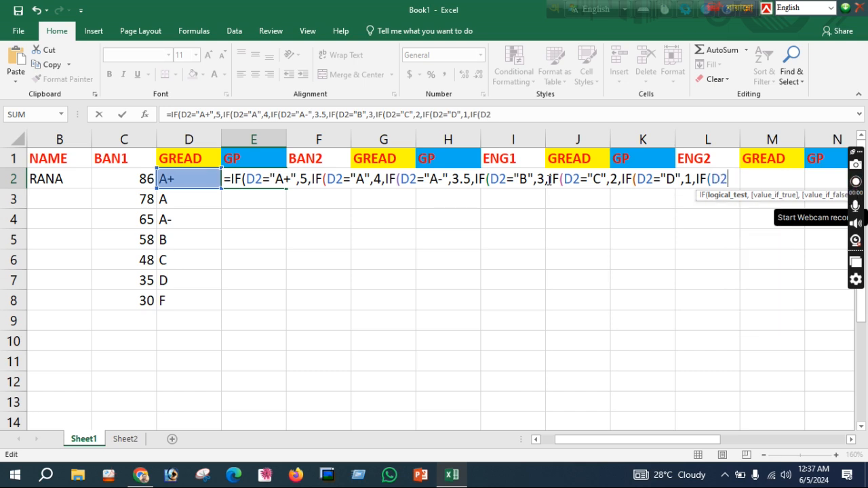
pyautogui.write('="F",')
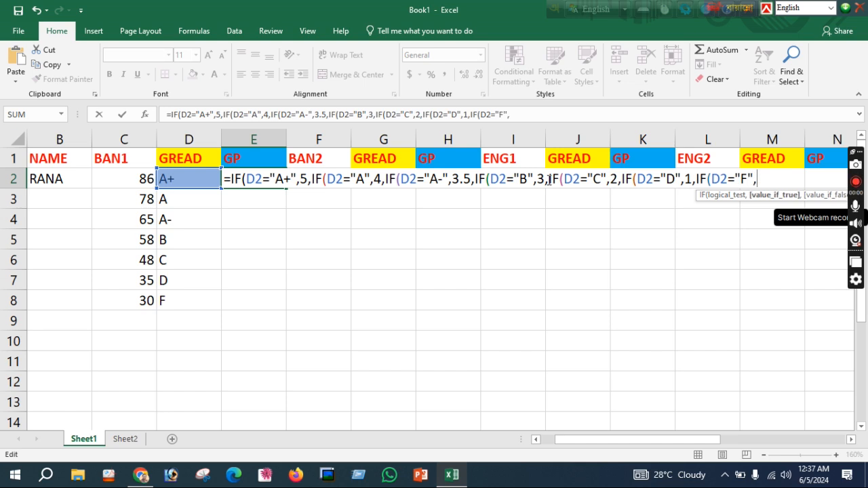
pyautogui.write('0')
pyautogui.write(')))')
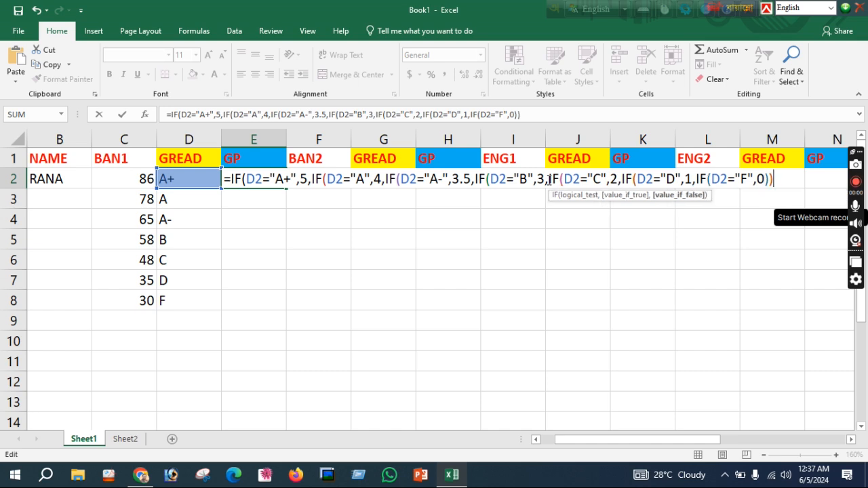
pyautogui.write('))')
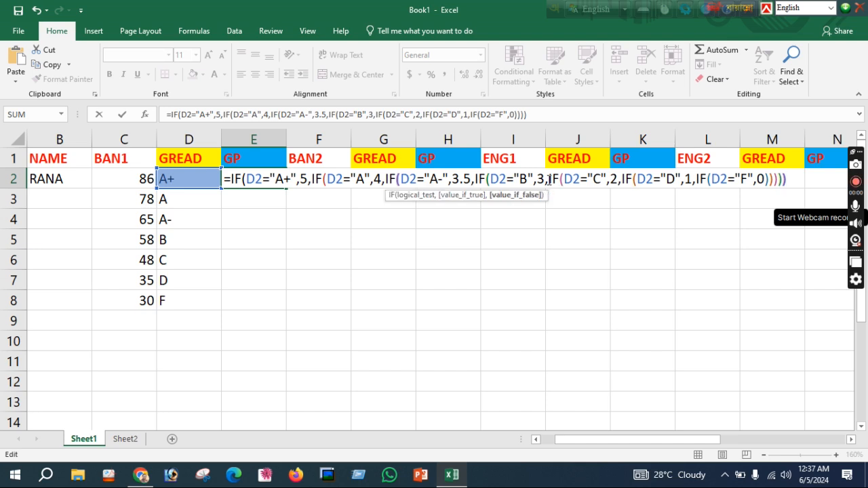
pyautogui.write('))')
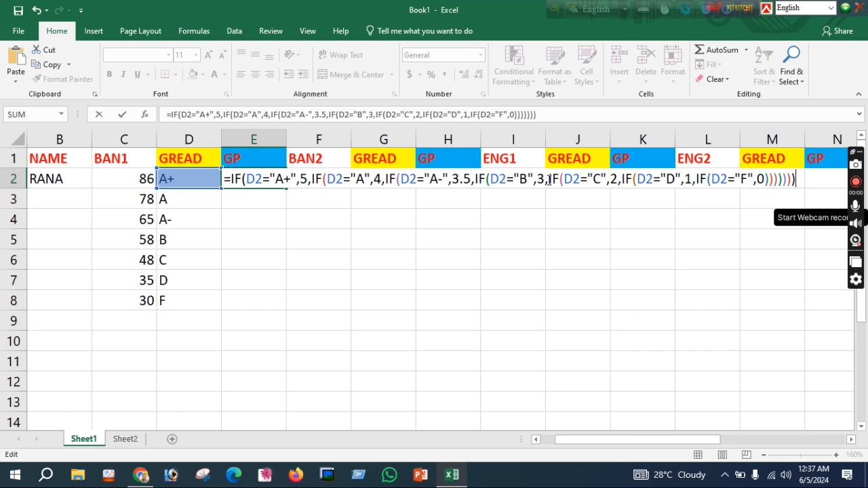
pyautogui.press('Return')
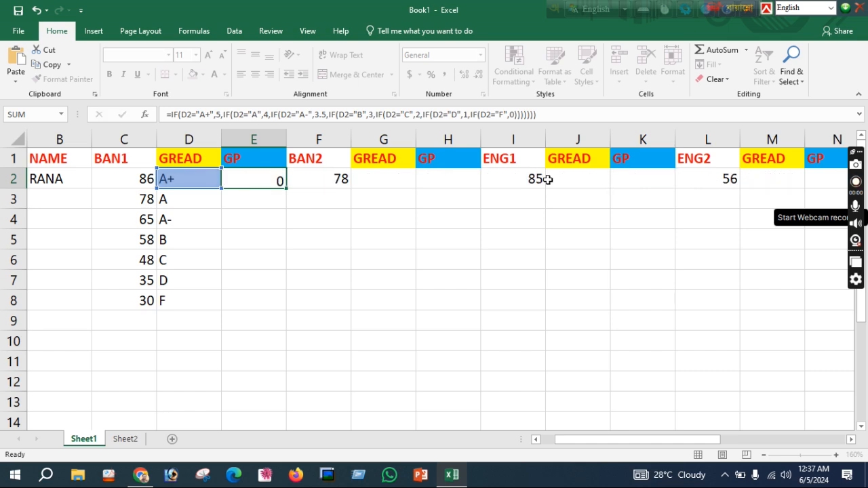
# Step: Fill the grade point formula from E2 down to E8 and check the formulas in D2 and E2
pyautogui.click(249, 180)
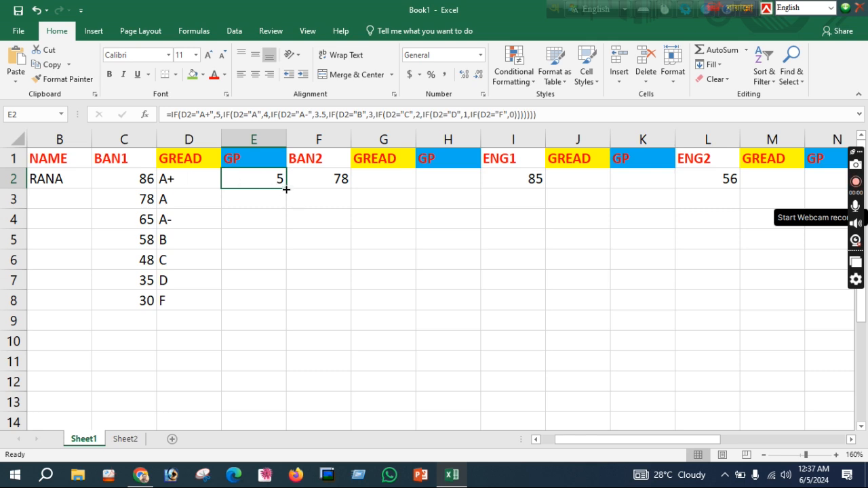
pyautogui.moveTo(286, 190); pyautogui.dragTo(291, 316)
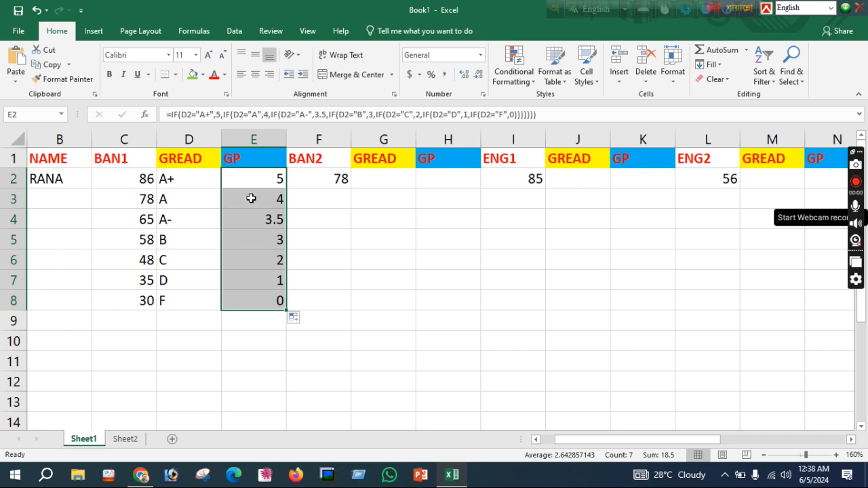
pyautogui.click(173, 178)
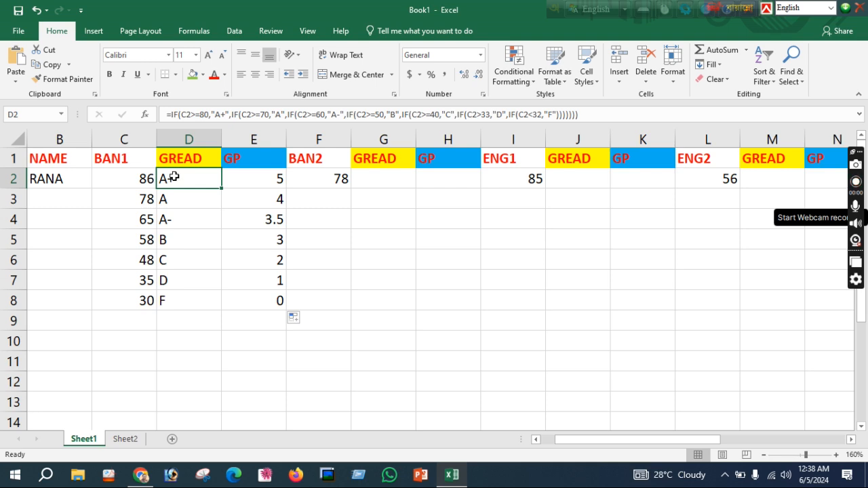
pyautogui.click(259, 179)
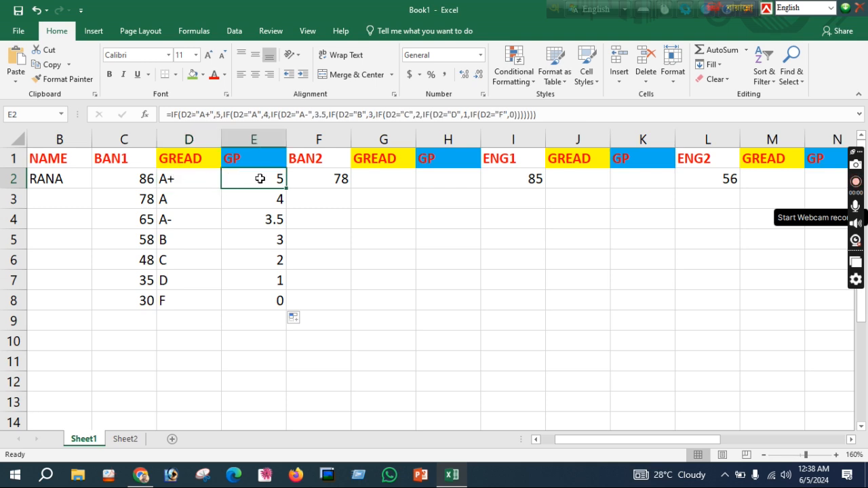
# Step: Copy the grade and grade point formulas in D2:E2 to the BAN2 and ENG1 columns at G2 and J2
pyautogui.click(189, 178)
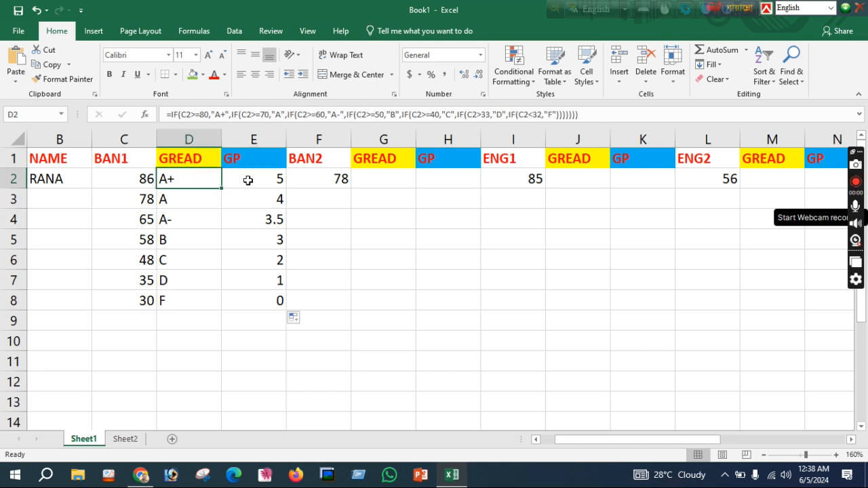
pyautogui.keyDown('ctrl'); pyautogui.click(248, 179); pyautogui.keyUp('ctrl')
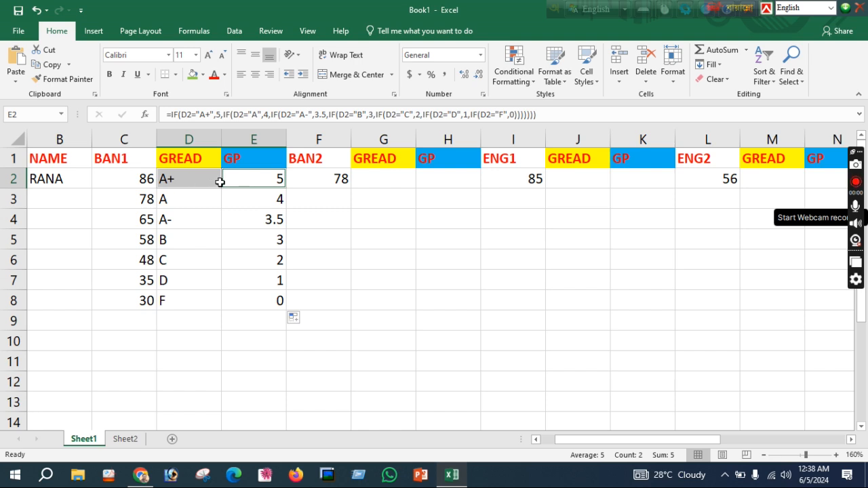
pyautogui.hotkey('ctrl', 'c')
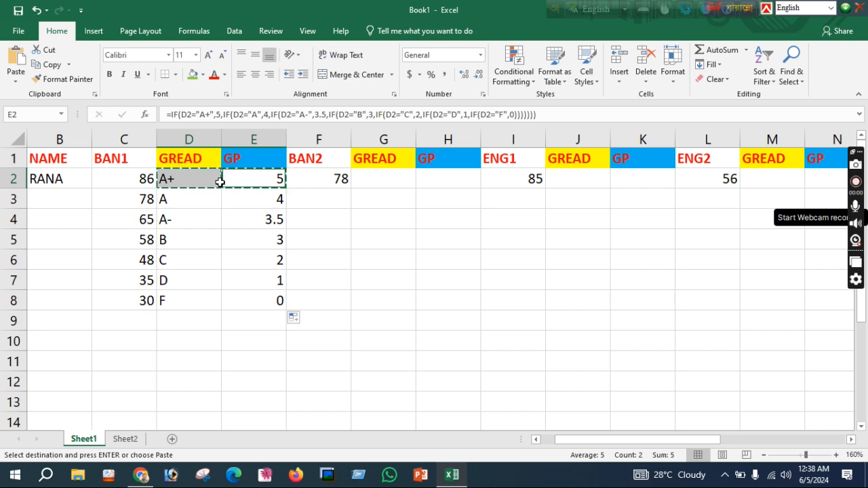
pyautogui.click(375, 178)
pyautogui.hotkey('ctrl', 'v')
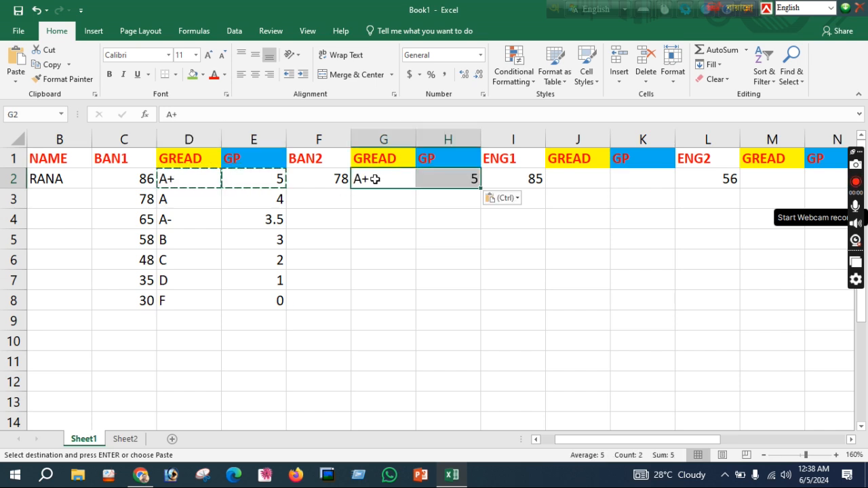
pyautogui.click(590, 179)
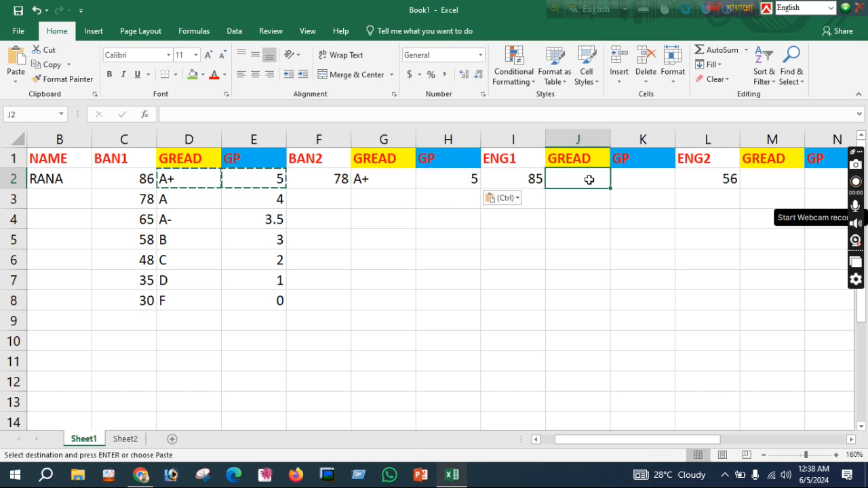
pyautogui.hotkey('ctrl', 'v')
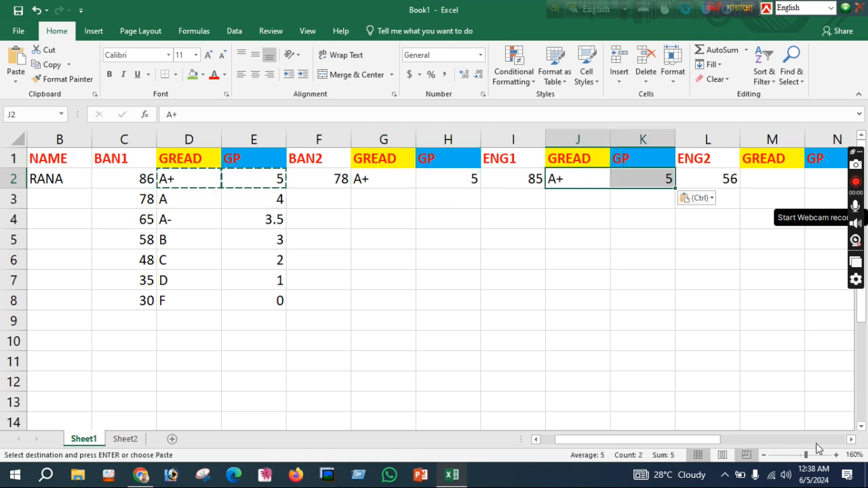
# Step: Paste the copied formulas into the ENG2, MATH and SCIENCE grade columns at M2, P2 and S2
pyautogui.moveTo(714, 441); pyautogui.dragTo(791, 441)
pyautogui.click(454, 181)
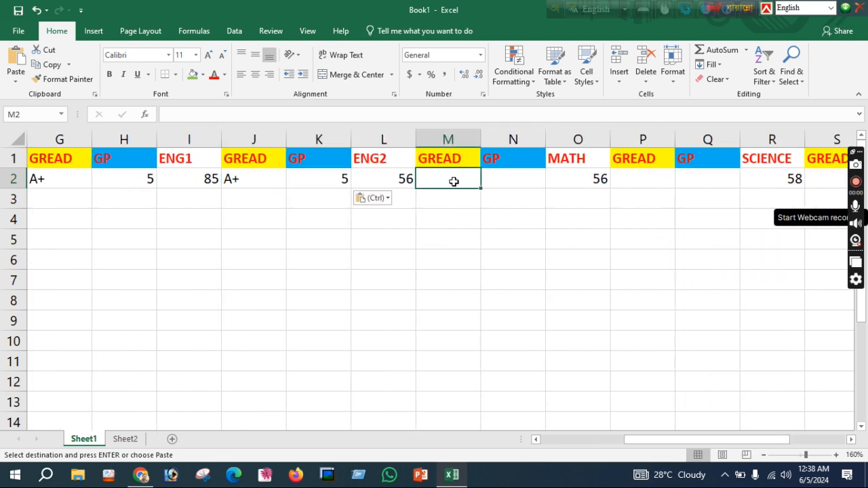
pyautogui.hotkey('ctrl', 'v')
pyautogui.click(631, 176)
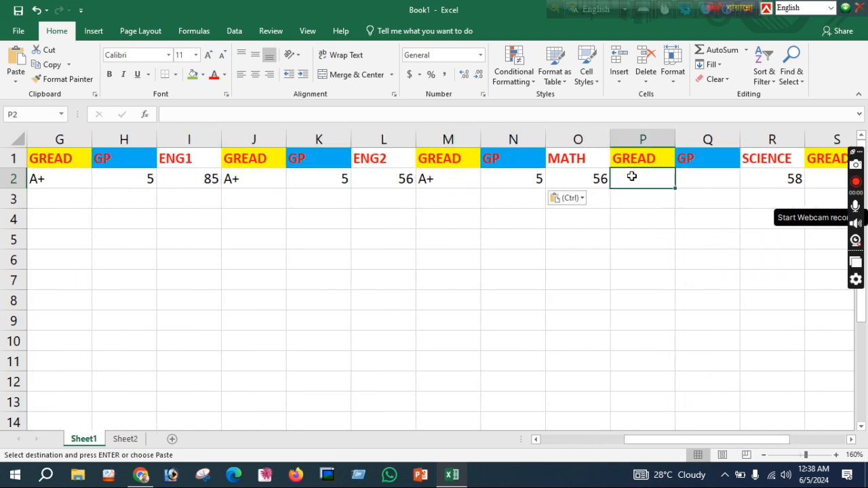
pyautogui.hotkey('ctrl', 'v')
pyautogui.moveTo(685, 440); pyautogui.dragTo(740, 441)
pyautogui.click(580, 179)
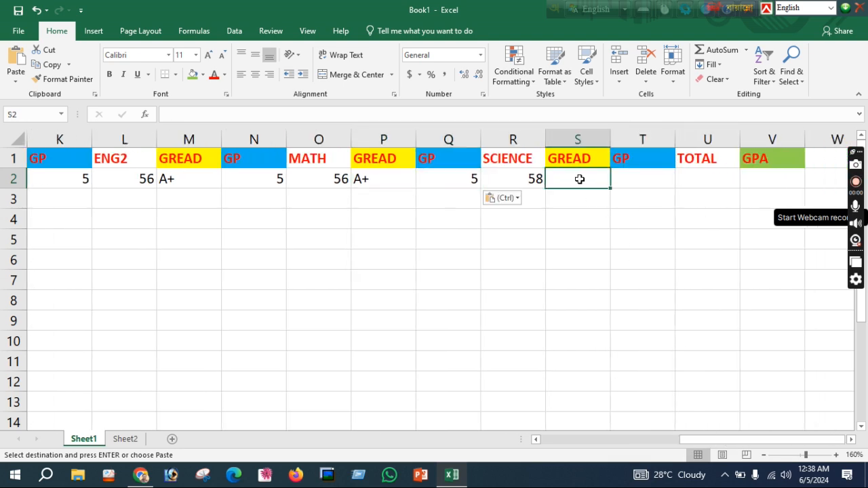
pyautogui.hotkey('ctrl', 'v')
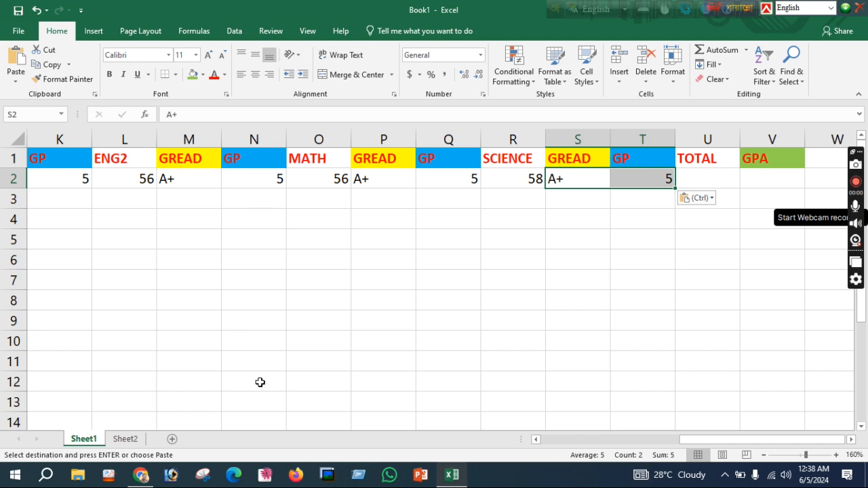
pyautogui.moveTo(757, 442); pyautogui.dragTo(397, 431)
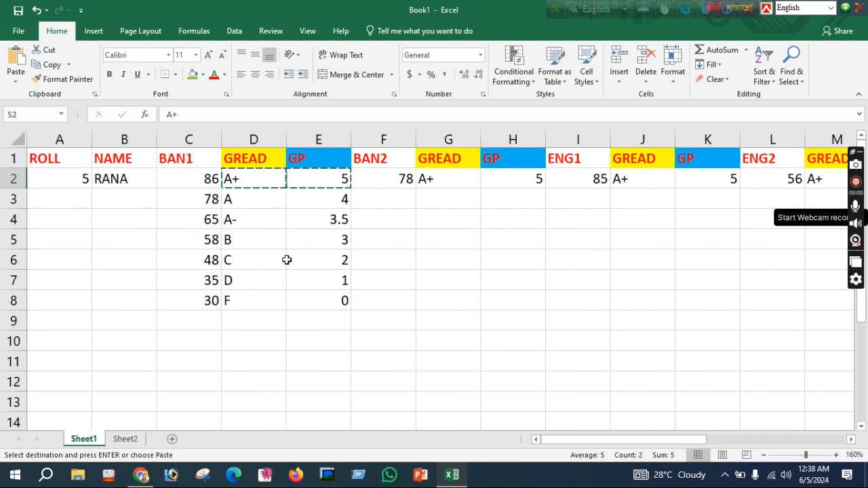
pyautogui.click(384, 362)
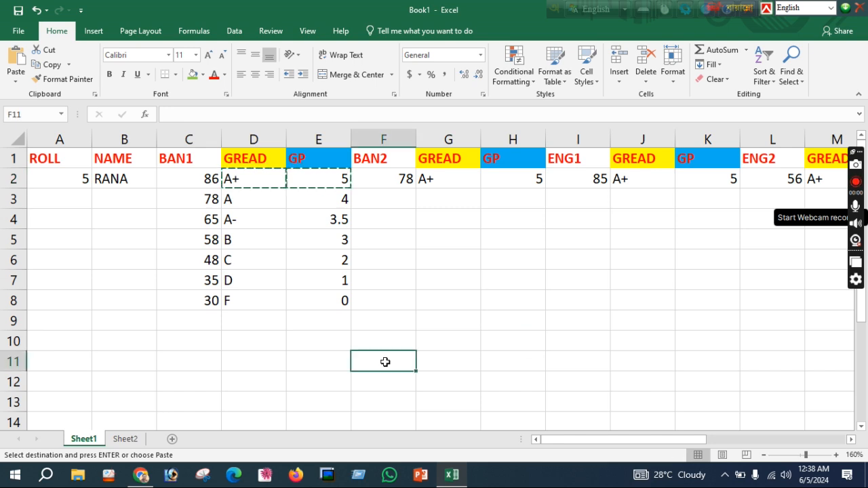
pyautogui.write('1')
pyautogui.press('BackSpace')
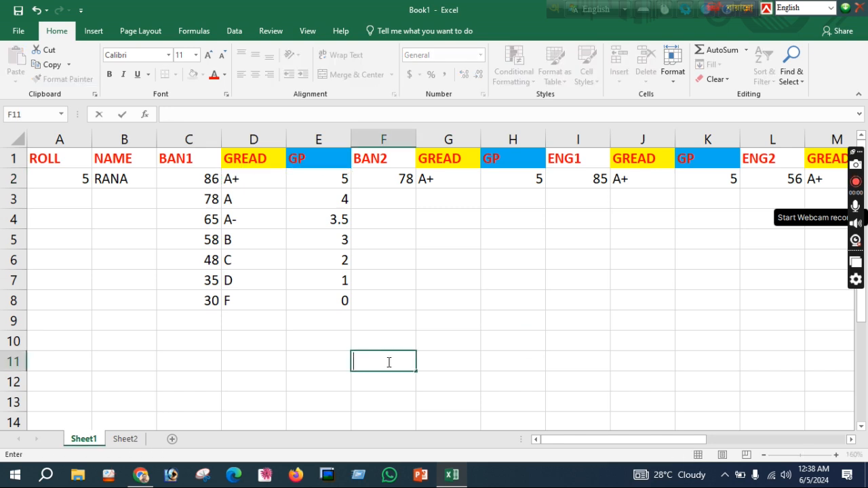
pyautogui.click(265, 181)
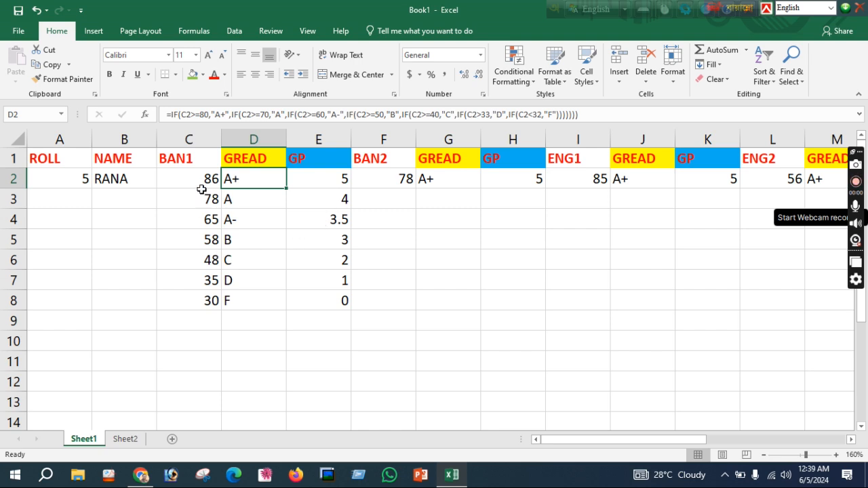
# Step: Enter roll number 2 and the student's name in A3 and B3
pyautogui.click(69, 201)
pyautogui.write('2')
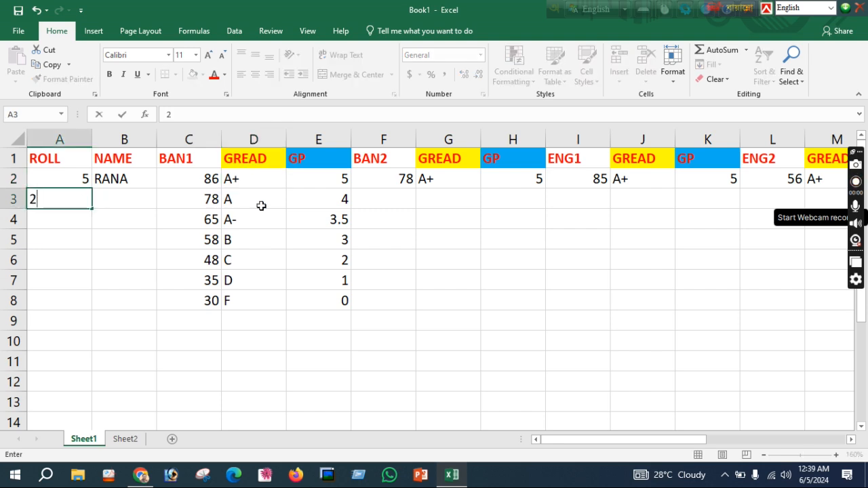
pyautogui.press('Tab')
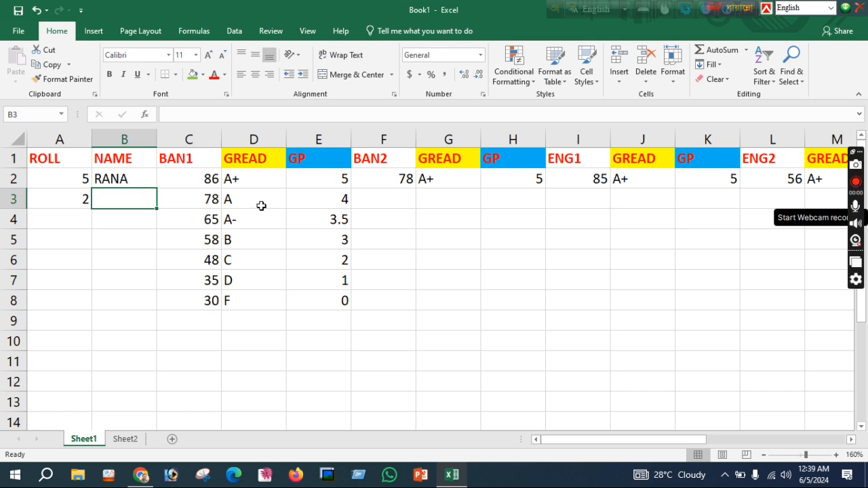
pyautogui.write('KAMAL')
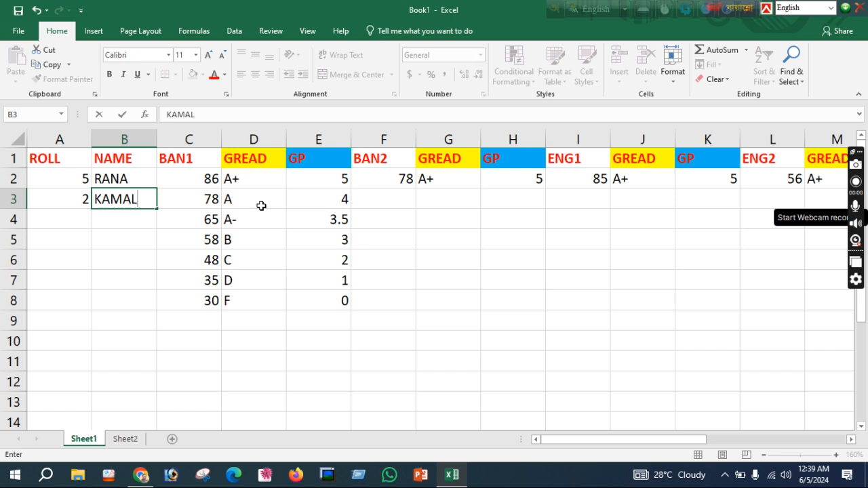
pyautogui.press('Tab')
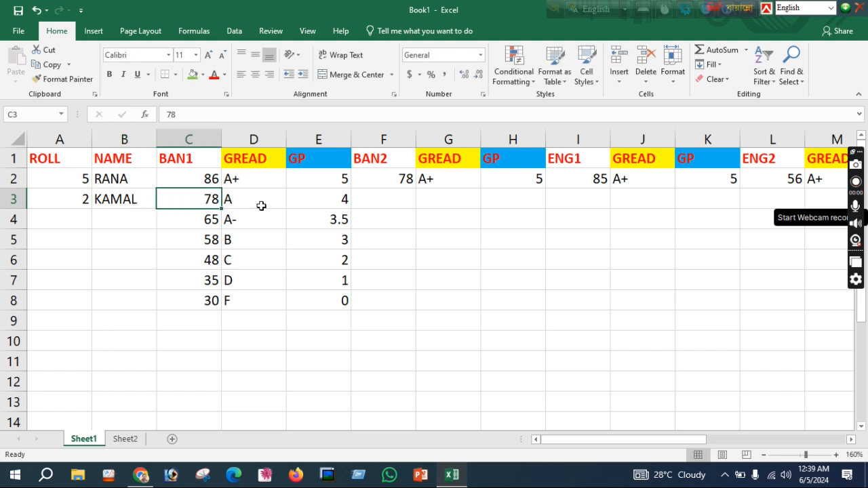
# Step: Enter roll number 1 and the student's name in A4 and B4
pyautogui.doubleClick(64, 219)
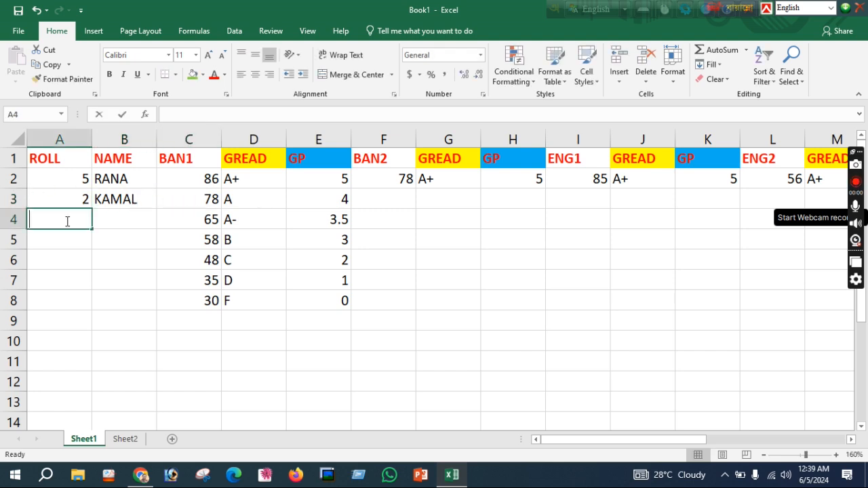
pyautogui.write('1')
pyautogui.press('Tab')
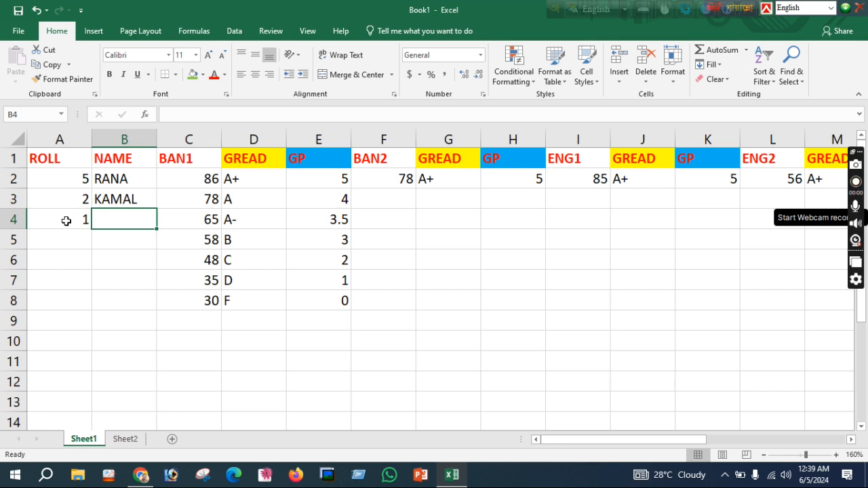
pyautogui.write('RONI')
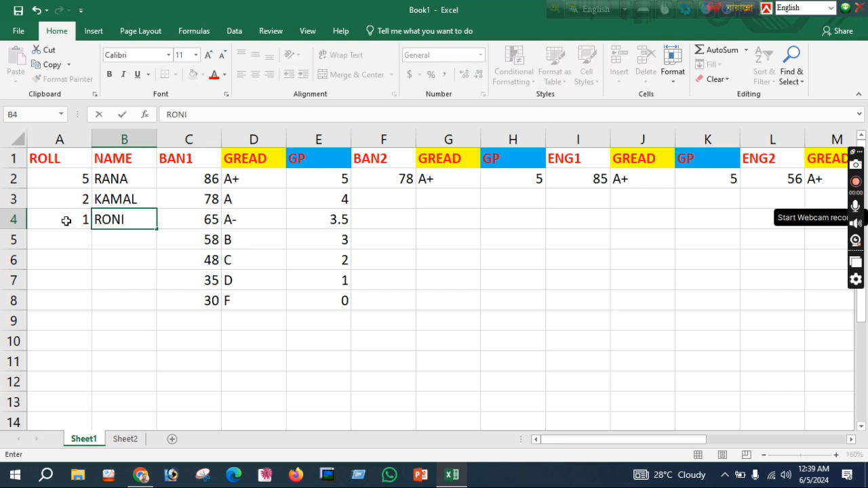
pyautogui.press('Return')
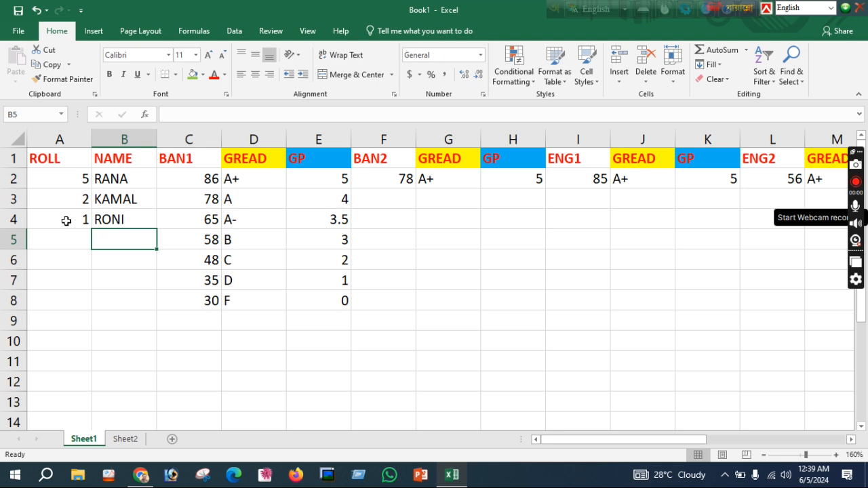
# Step: Enter roll number 8 and the student's name in A5 and B5, correcting the name's spelling
pyautogui.press('Left')
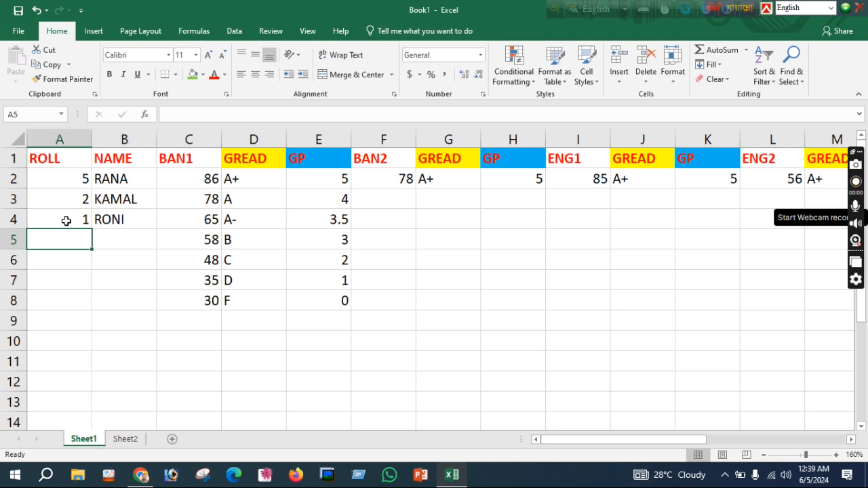
pyautogui.write('8')
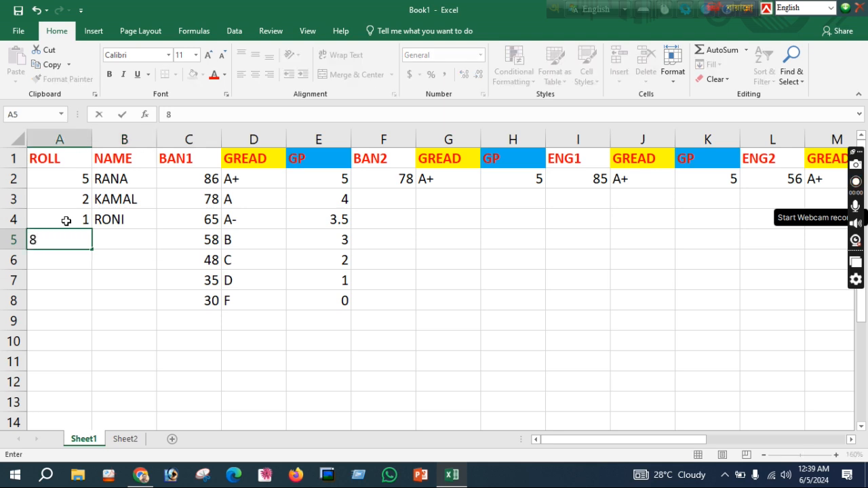
pyautogui.press('Tab')
pyautogui.write('PIA')
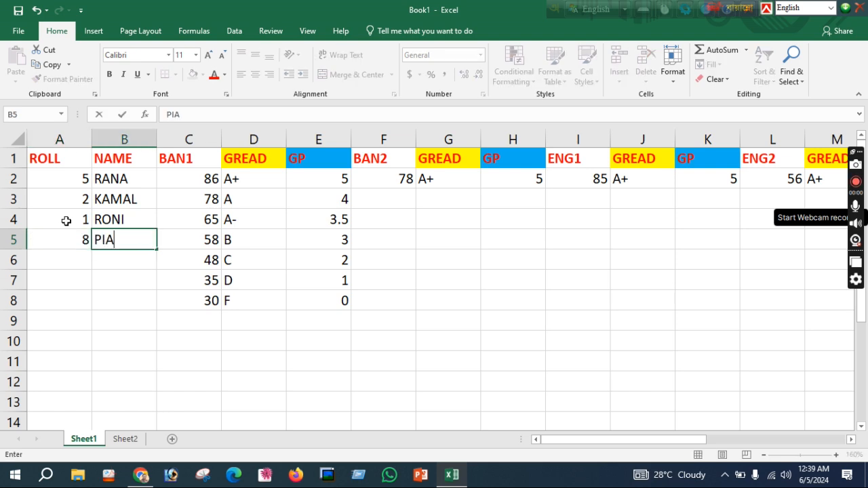
pyautogui.write('BOM')
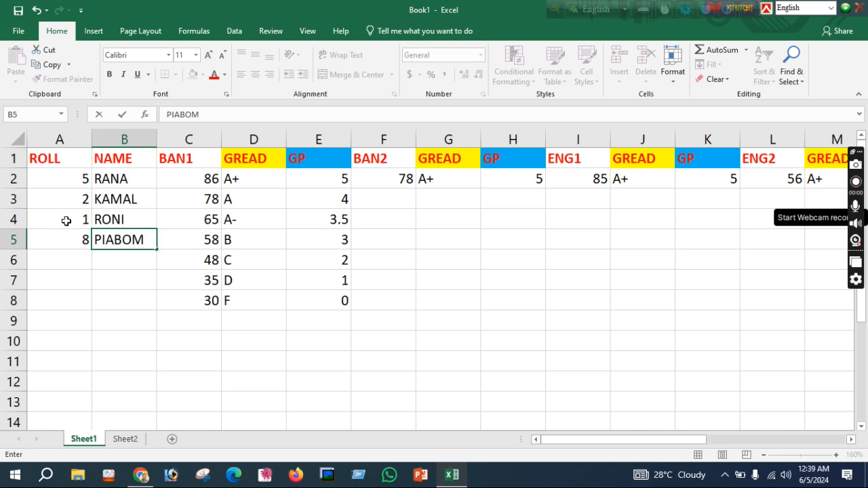
pyautogui.press('BackSpace')
pyautogui.press('BackSpace')
pyautogui.write('P')
pyautogui.press('BackSpace')
pyautogui.write('ON')
# Step: Enter the BAN2 marks 56, 56, 45, 45, 78 and 58 in F3 through F8
pyautogui.click(390, 195)
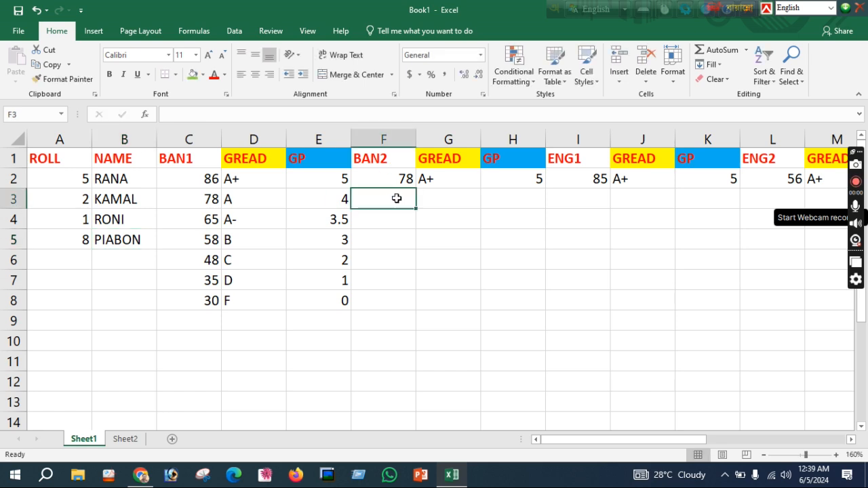
pyautogui.write('56')
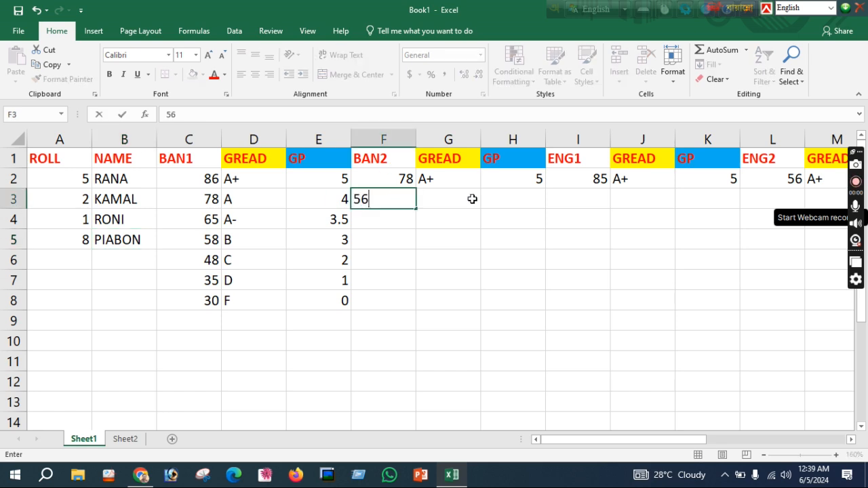
pyautogui.press('Return')
pyautogui.write('56')
pyautogui.press('Return')
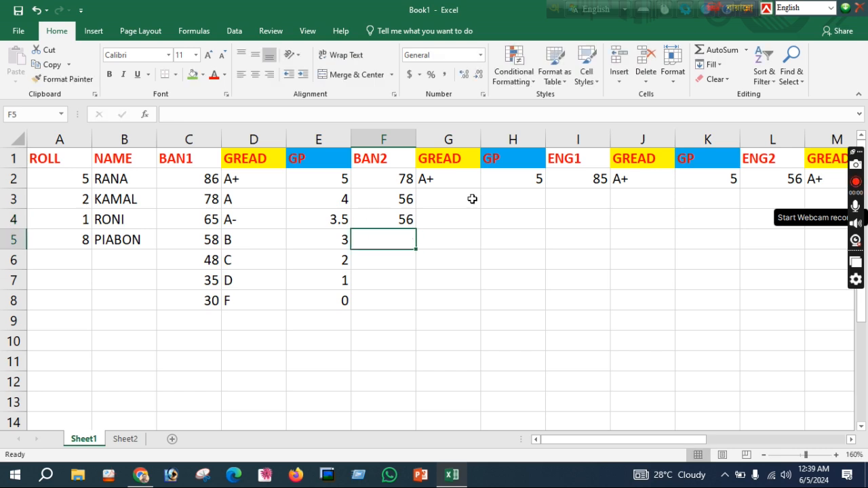
pyautogui.write('45')
pyautogui.press('Return')
pyautogui.write('45')
pyautogui.press('Return')
pyautogui.write('78')
pyautogui.press('Return')
pyautogui.write('58')
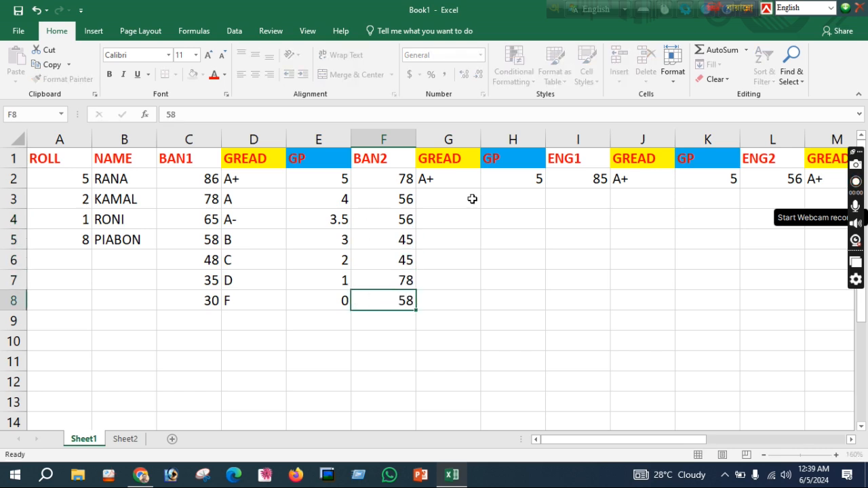
pyautogui.press('Return')
# Step: Enter the ENG1 marks 69, 58, 89, 87, 23 and 56 in I3 through I8
pyautogui.click(581, 198)
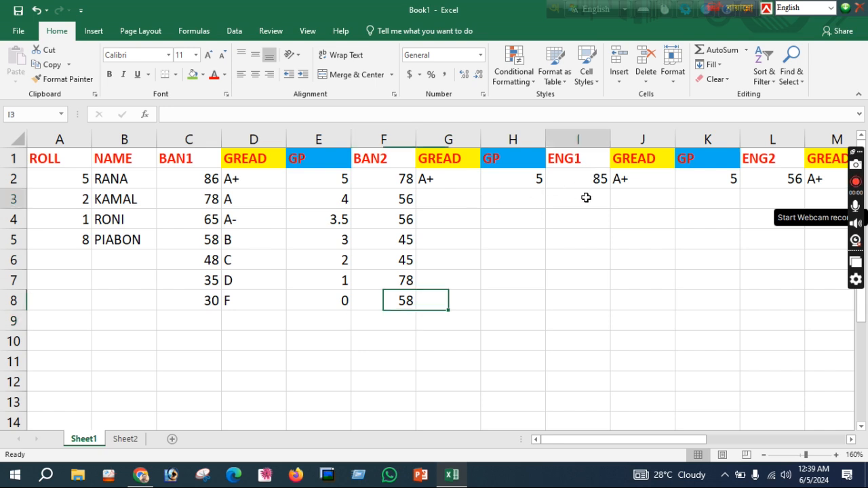
pyautogui.write('69')
pyautogui.press('Return')
pyautogui.write('58')
pyautogui.press('Return')
pyautogui.write('89')
pyautogui.press('Return')
pyautogui.write('87')
pyautogui.press('Return')
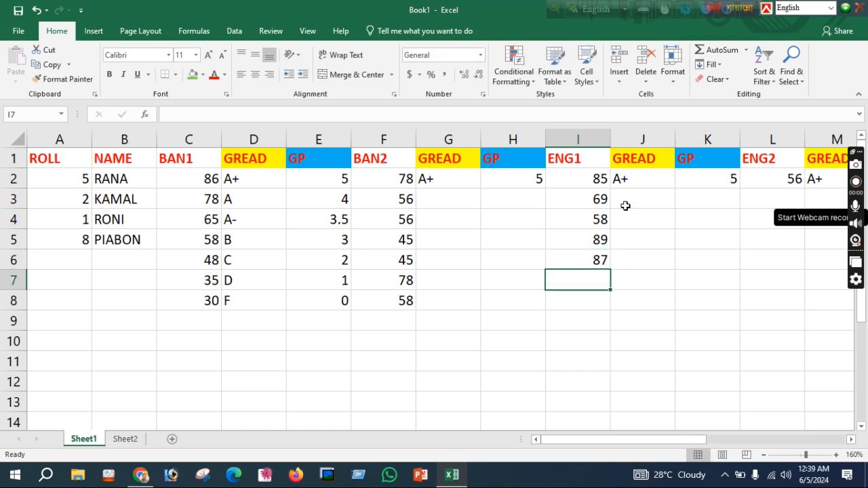
pyautogui.write('23')
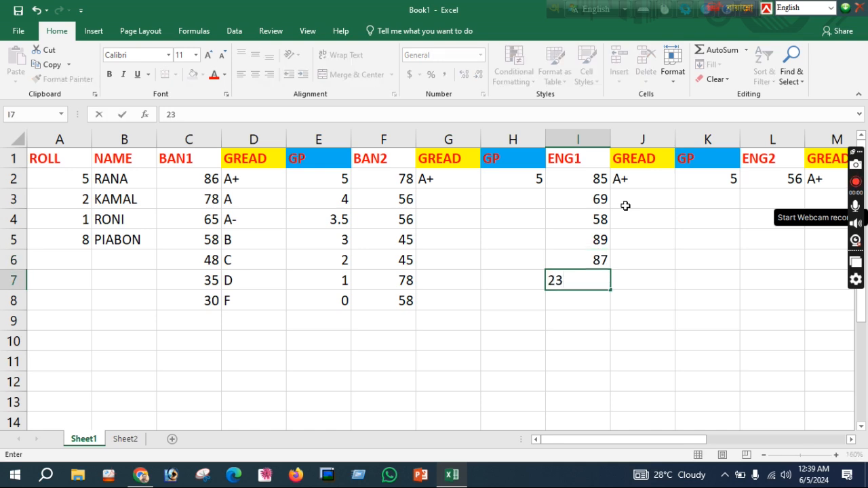
pyautogui.press('Return')
pyautogui.write('56')
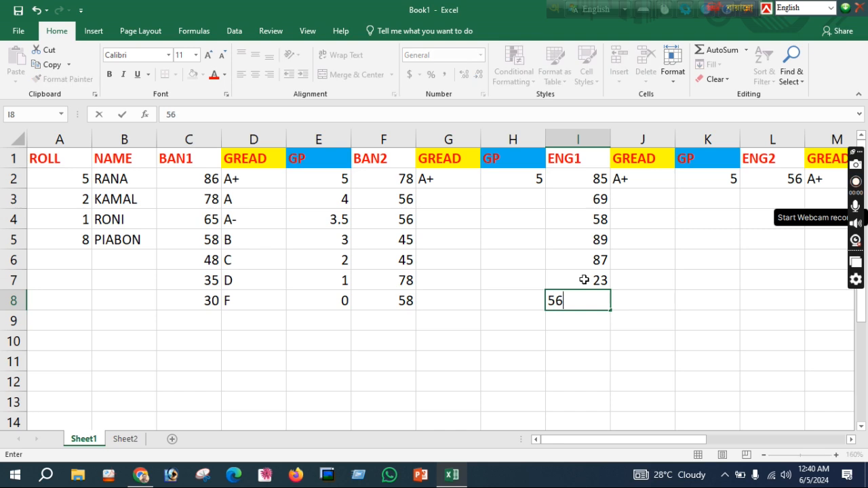
# Step: Start a bracketed addition formula in the TOTAL cell U2 with the BAN1 and BAN2 marks, C2 and F2
pyautogui.moveTo(590, 440); pyautogui.dragTo(770, 435)
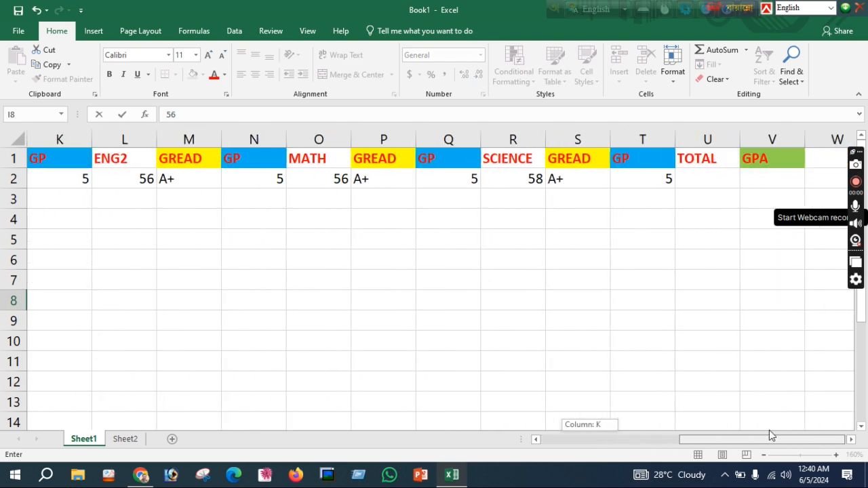
pyautogui.click(698, 180)
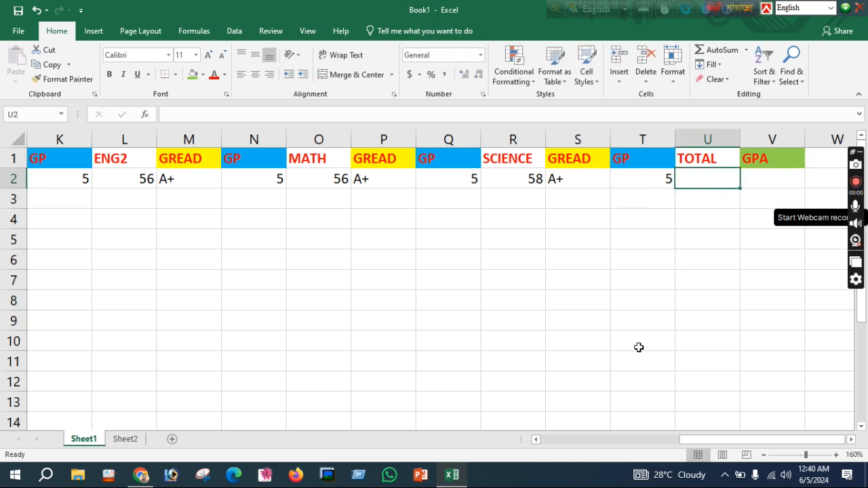
pyautogui.write('=')
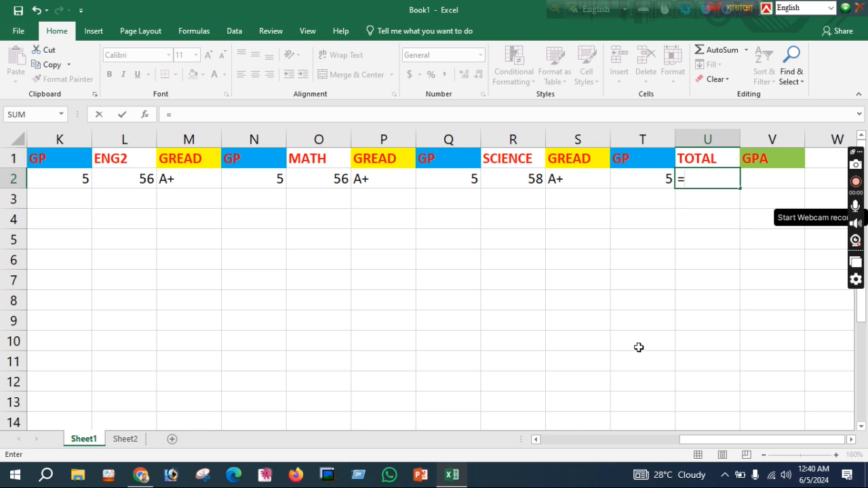
pyautogui.moveTo(773, 440); pyautogui.dragTo(629, 438)
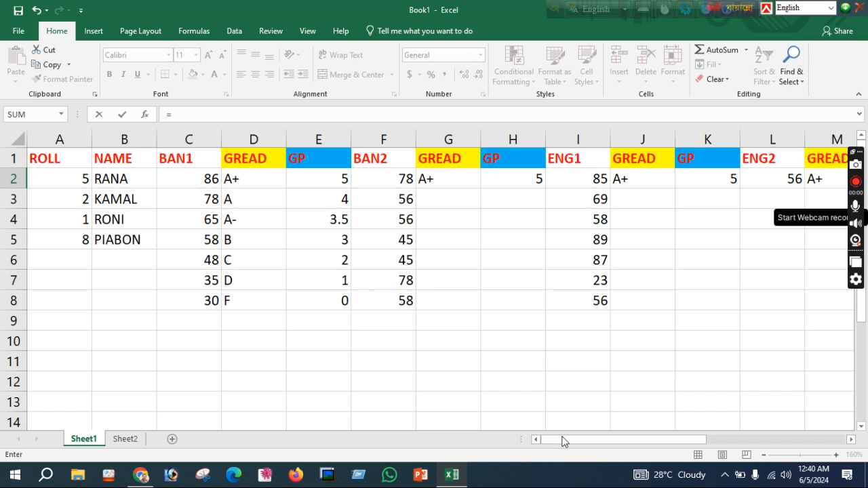
pyautogui.moveTo(678, 439); pyautogui.dragTo(865, 442)
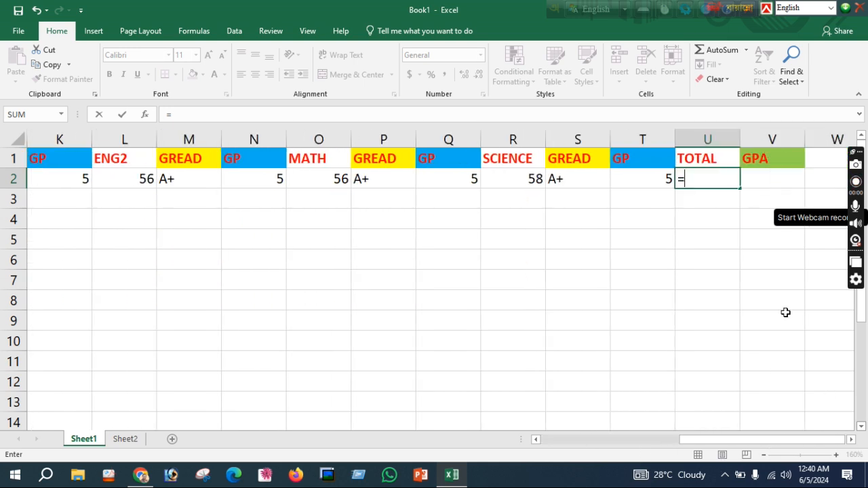
pyautogui.write('(')
pyautogui.moveTo(722, 445); pyautogui.dragTo(539, 447)
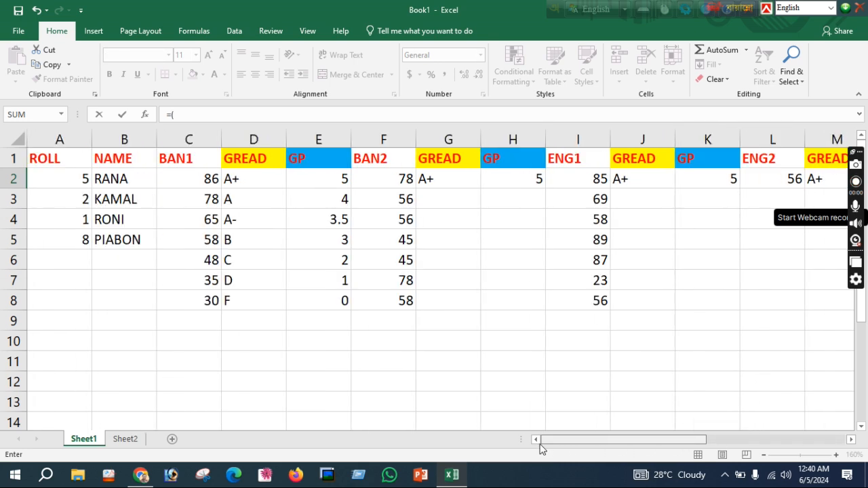
pyautogui.click(203, 179)
pyautogui.moveTo(667, 439); pyautogui.dragTo(606, 440)
pyautogui.write('+')
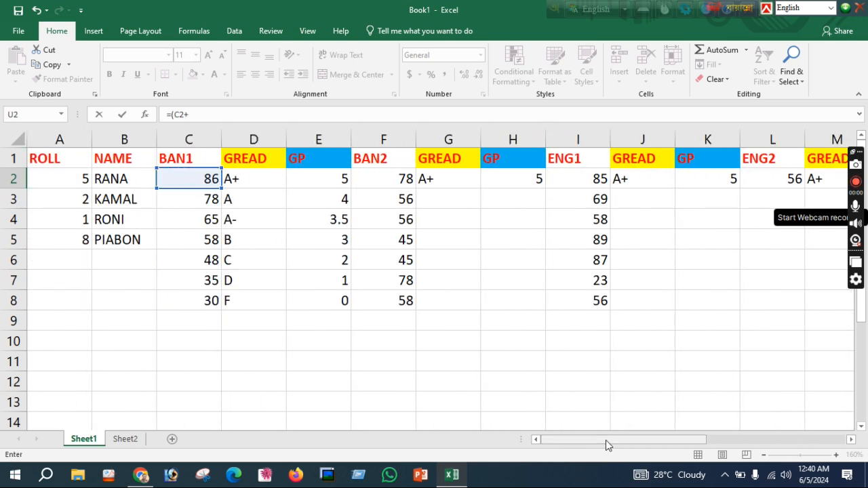
pyautogui.click(387, 179)
pyautogui.write('+')
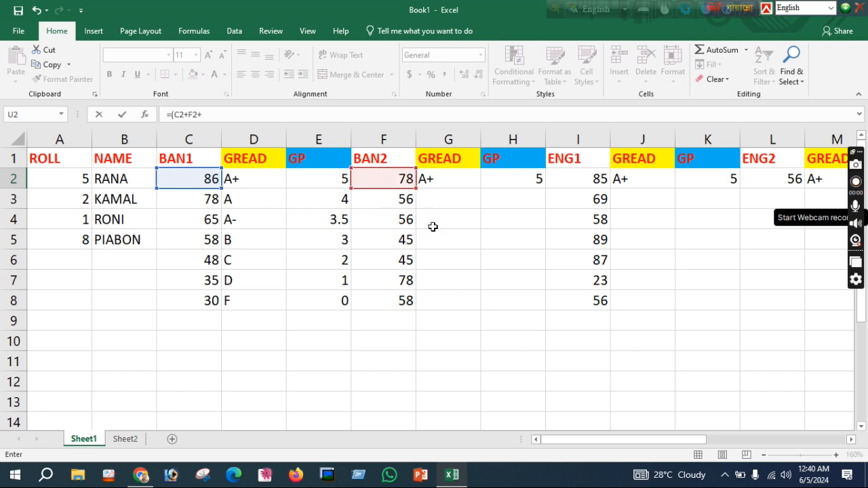
# Step: Add I2, L2, O2 and R2 to the U2 total formula, close the bracket and commit it
pyautogui.click(580, 180)
pyautogui.write('+')
pyautogui.moveTo(615, 438); pyautogui.dragTo(689, 437)
pyautogui.click(449, 180)
pyautogui.write('+')
pyautogui.click(633, 180)
pyautogui.write('+')
pyautogui.moveTo(706, 439); pyautogui.dragTo(798, 436)
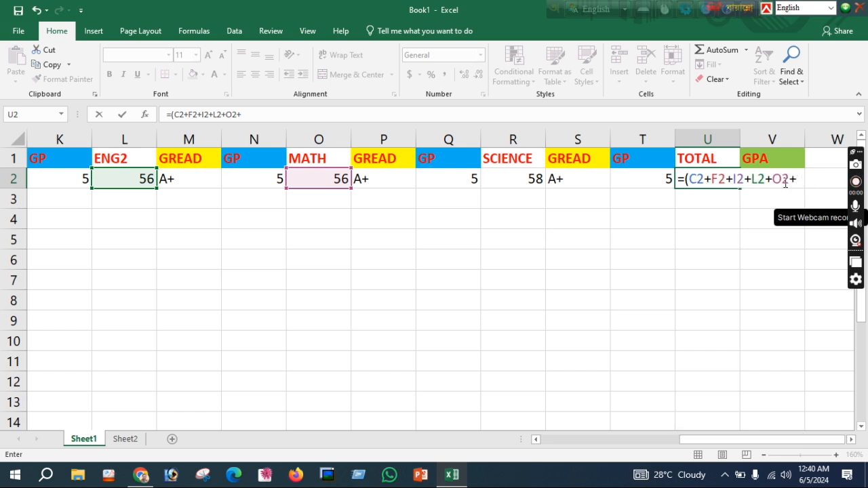
pyautogui.click(520, 179)
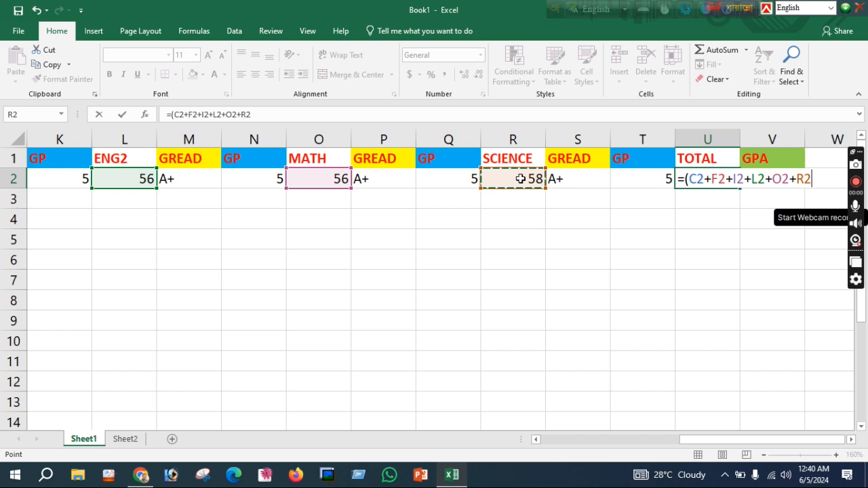
pyautogui.write(')')
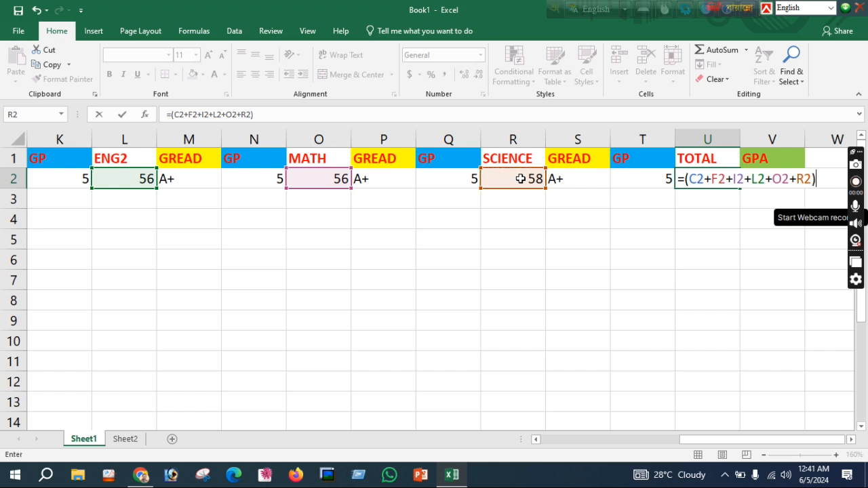
pyautogui.press('Return')
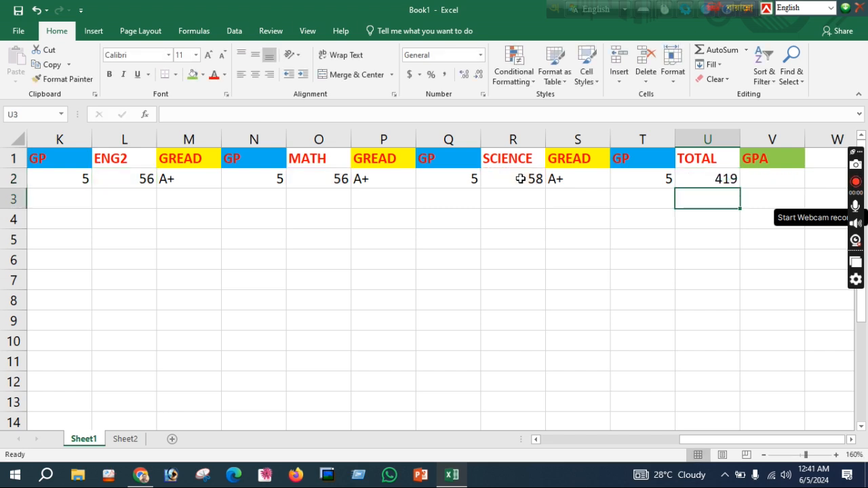
# Step: Examine the total formula in U2, the empty GPA cell V2 and the row 2 entries from C2 to G2
pyautogui.click(705, 181)
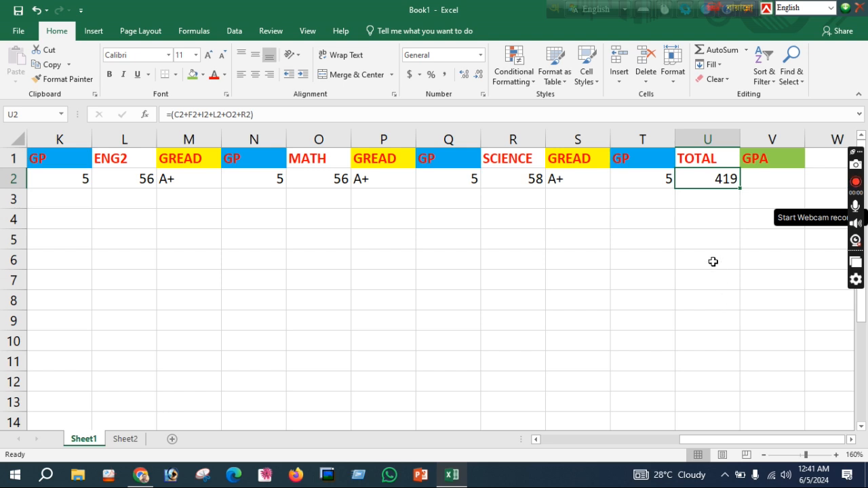
pyautogui.click(772, 179)
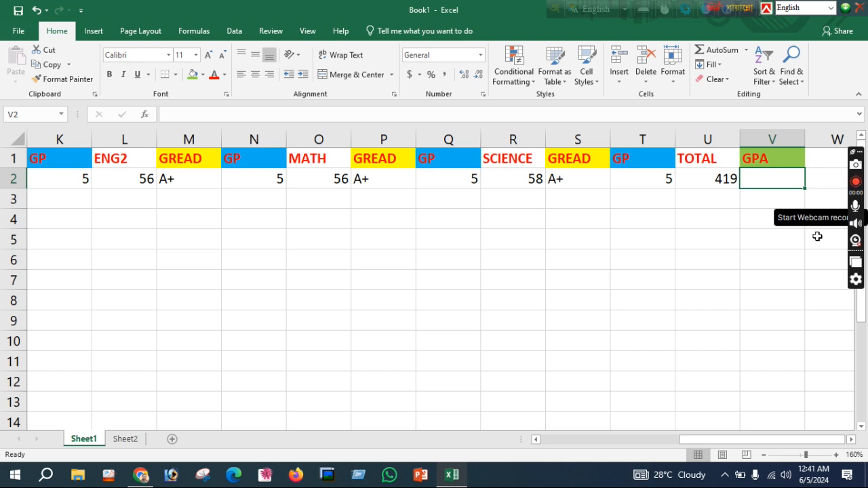
pyautogui.moveTo(765, 438); pyautogui.dragTo(615, 448)
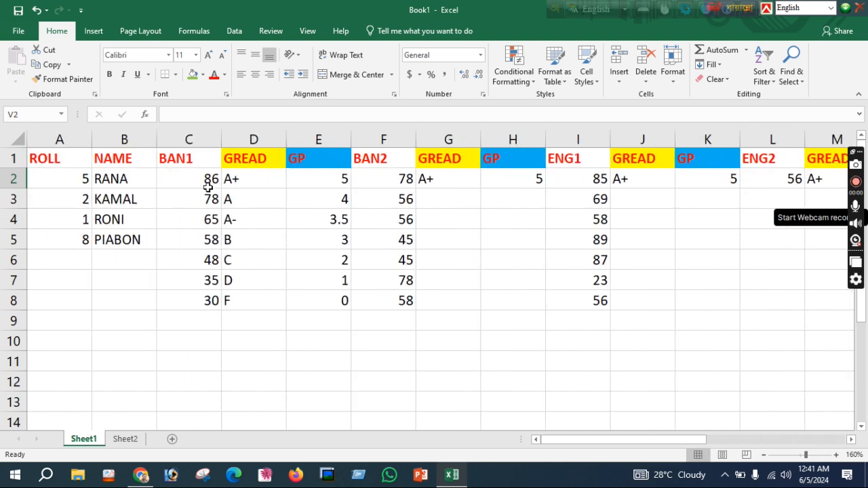
pyautogui.click(188, 177)
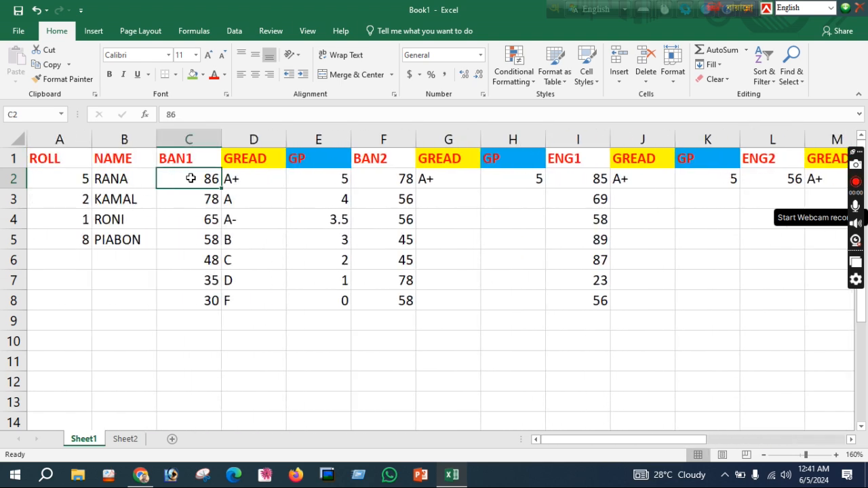
pyautogui.click(234, 180)
pyautogui.click(324, 181)
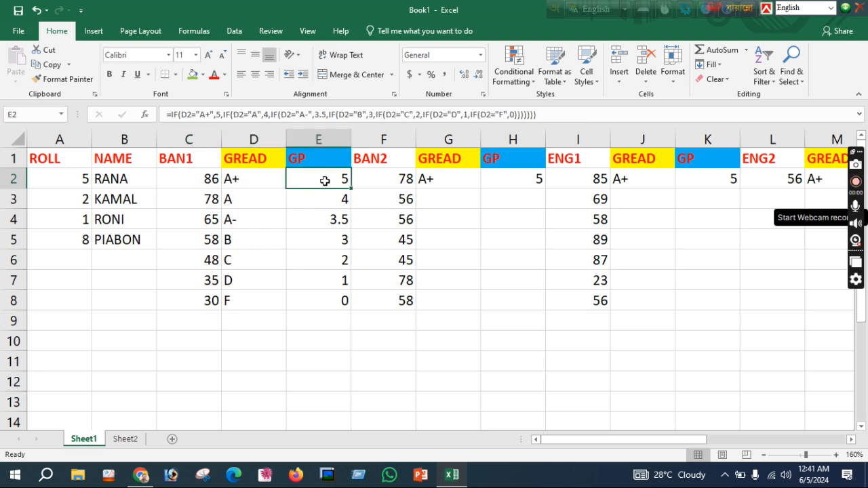
pyautogui.click(383, 183)
pyautogui.click(434, 182)
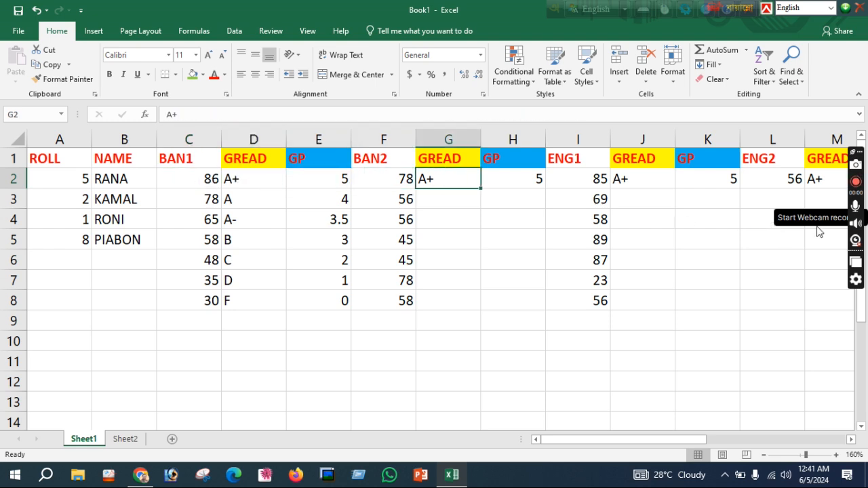